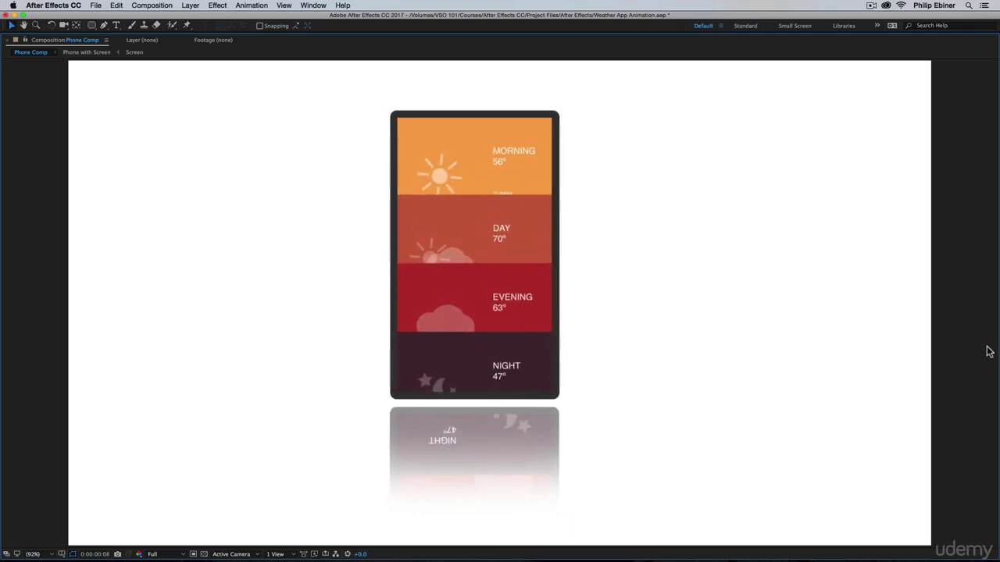
Review the finished weather app animation in Phone Comp by playing and scrubbing it, ending at the first frame
key("grave")
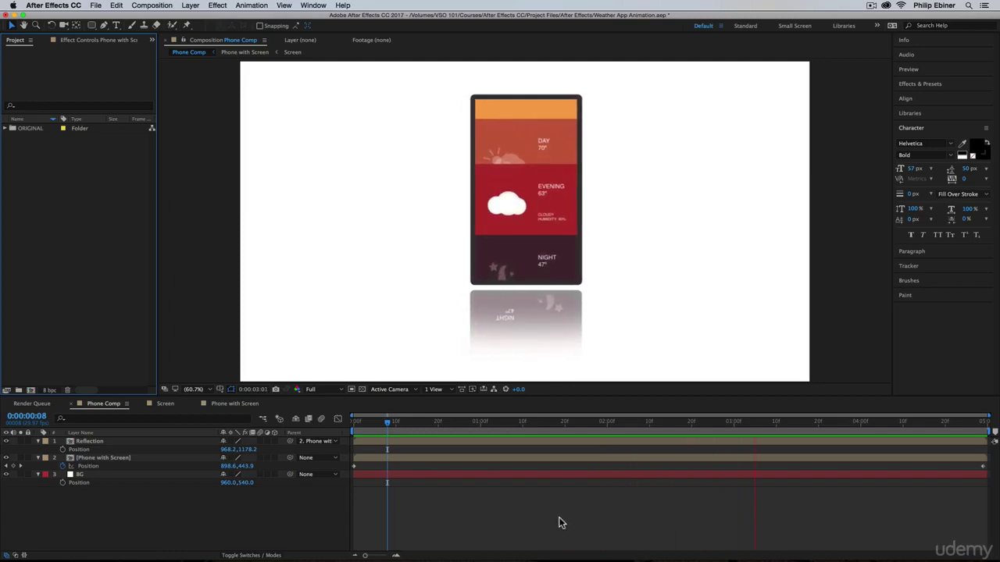
key("space")
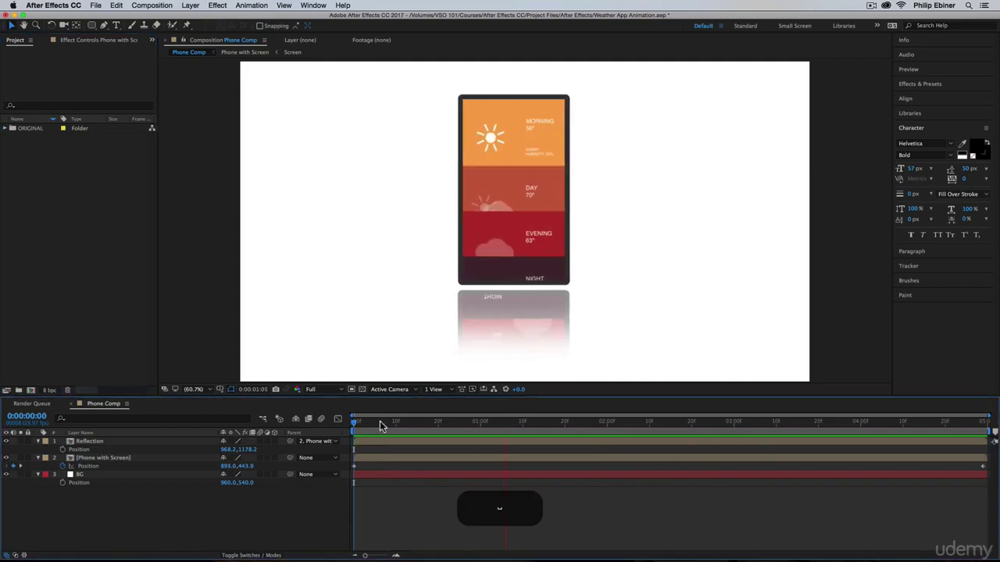
left_click_drag(379, 422, 522, 422)
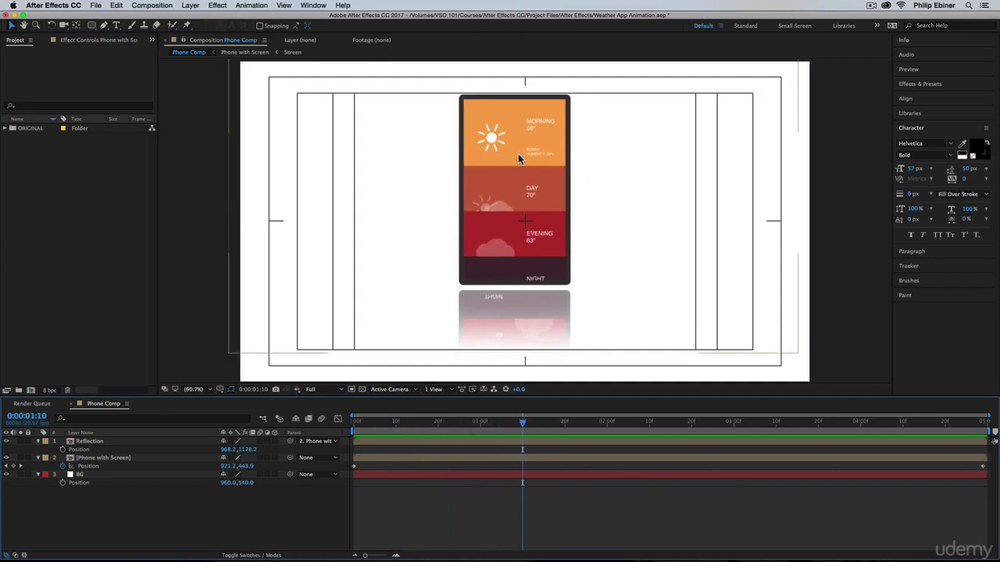
left_click_drag(468, 421, 848, 403)
left_click(514, 229)
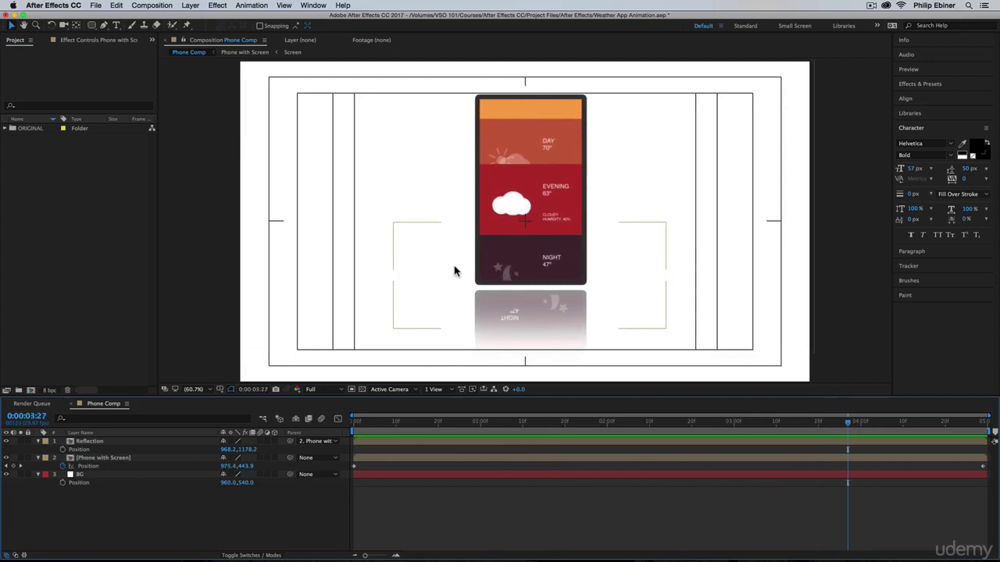
left_click(546, 422)
key("Home")
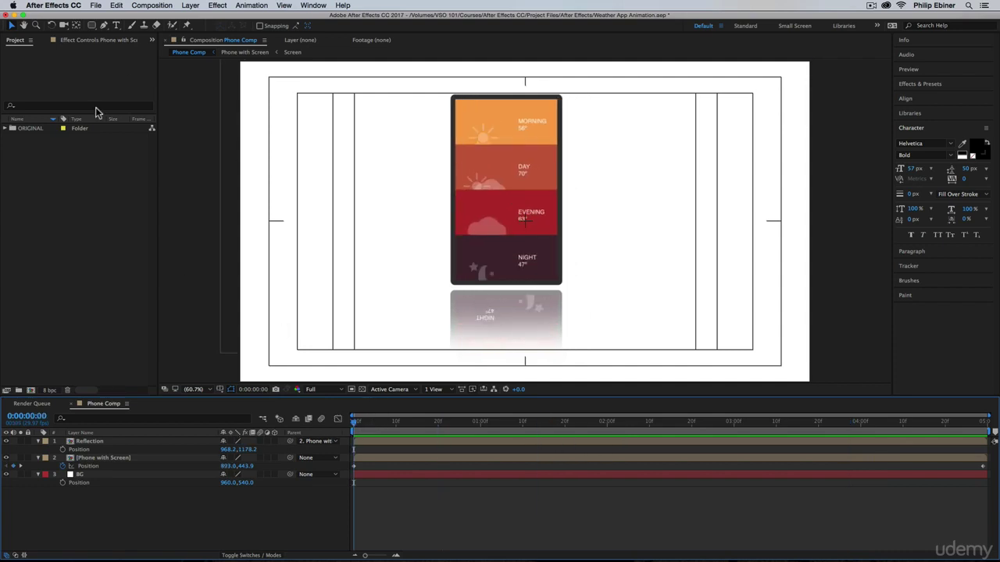
Create a new portrait composition 1080 px wide and 1920 px high
left_click(31, 390)
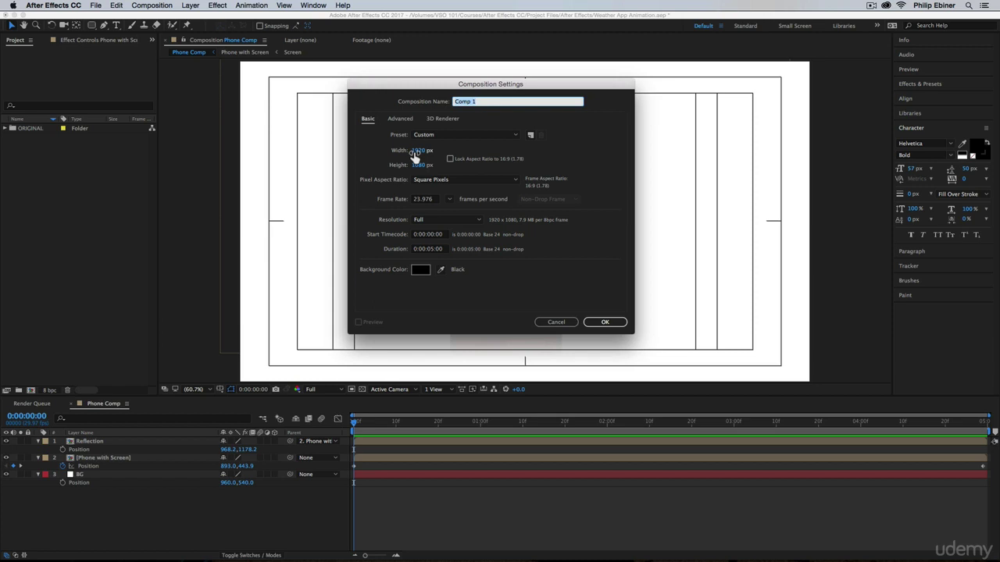
left_click(419, 150)
type("1")
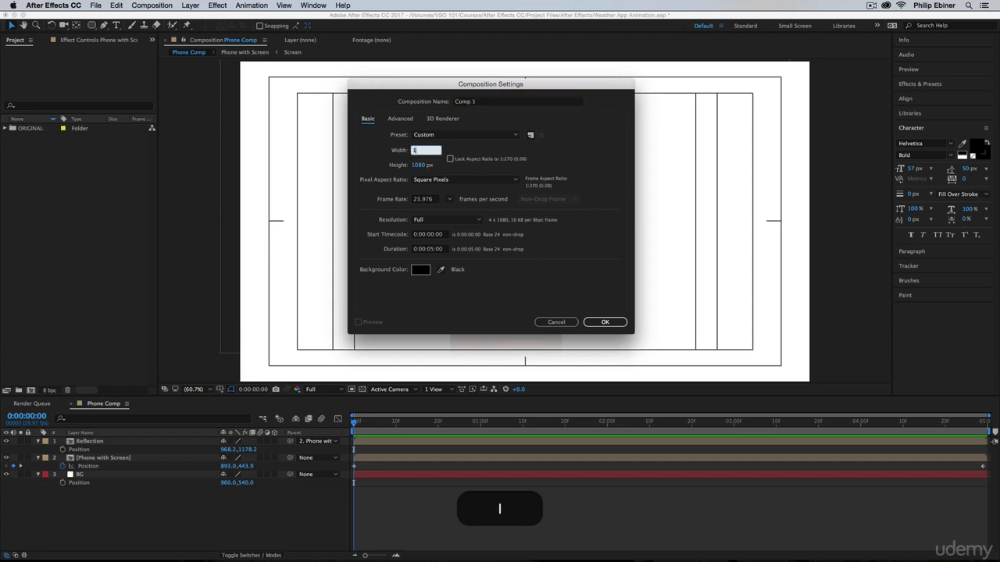
type("080")
left_click(421, 166)
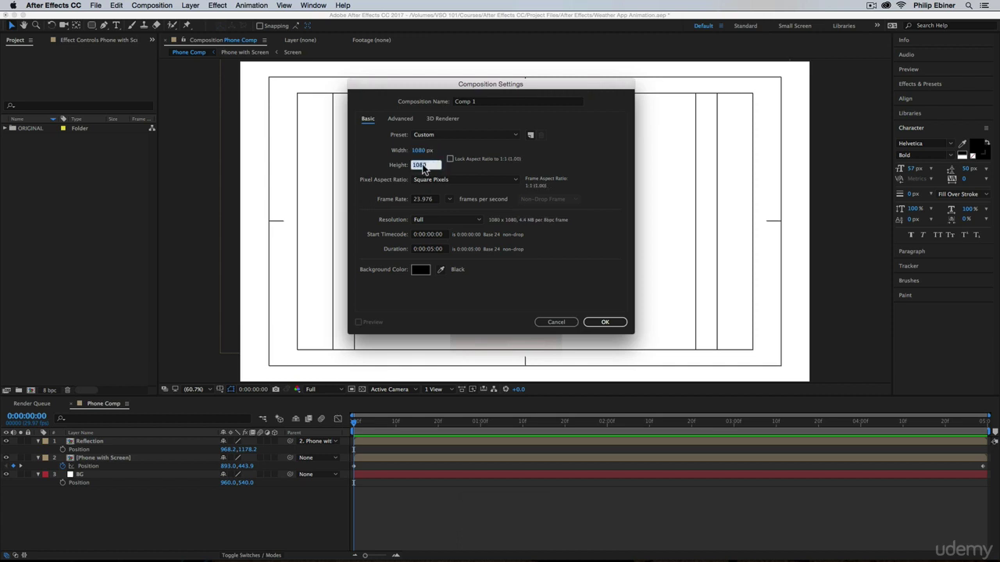
type("1920")
left_click(604, 321)
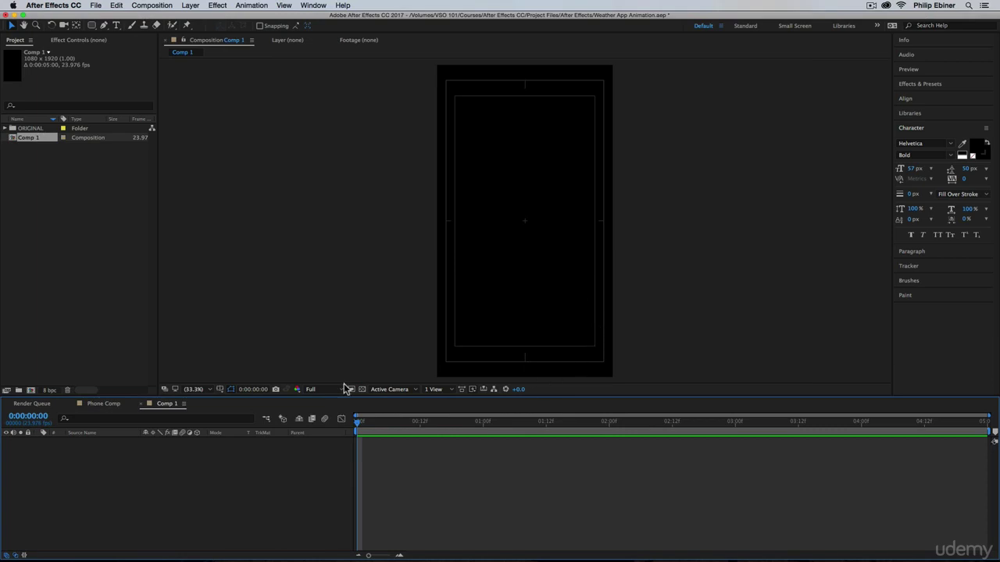
Hide the Title/Action Safe overlay in the new composition and compare its blank frame with Phone Comp
left_click(221, 390)
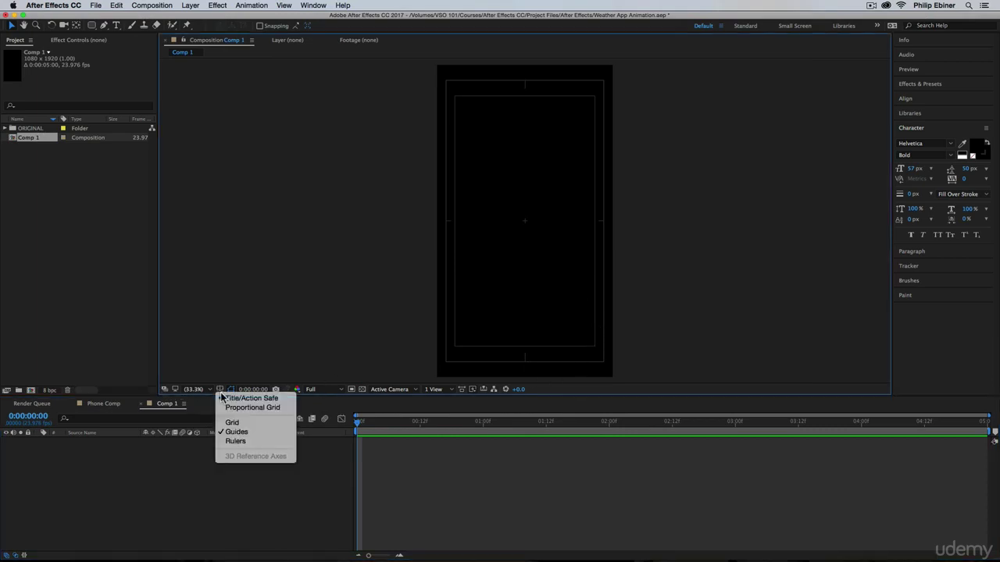
left_click(239, 400)
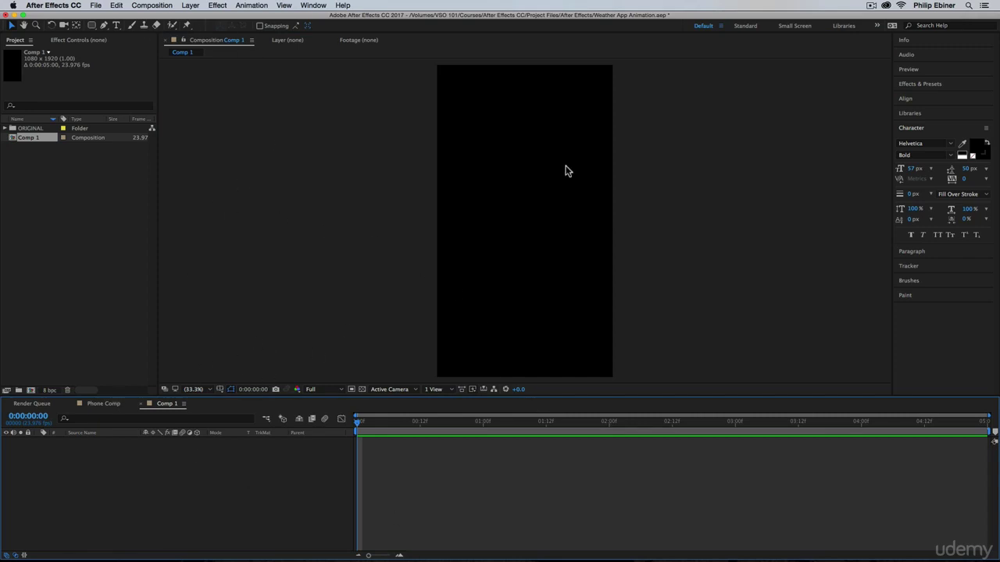
left_click(108, 405)
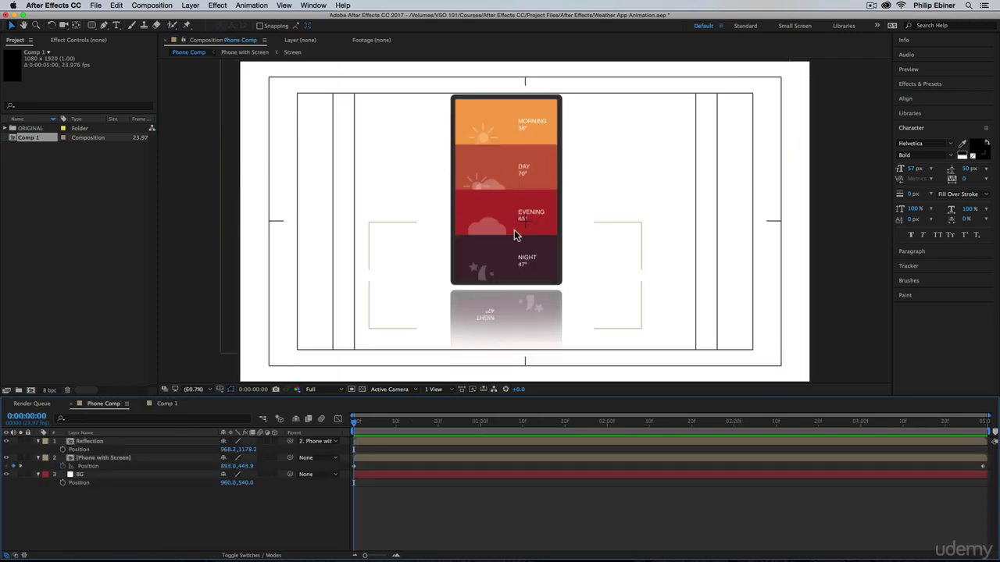
left_click(167, 403)
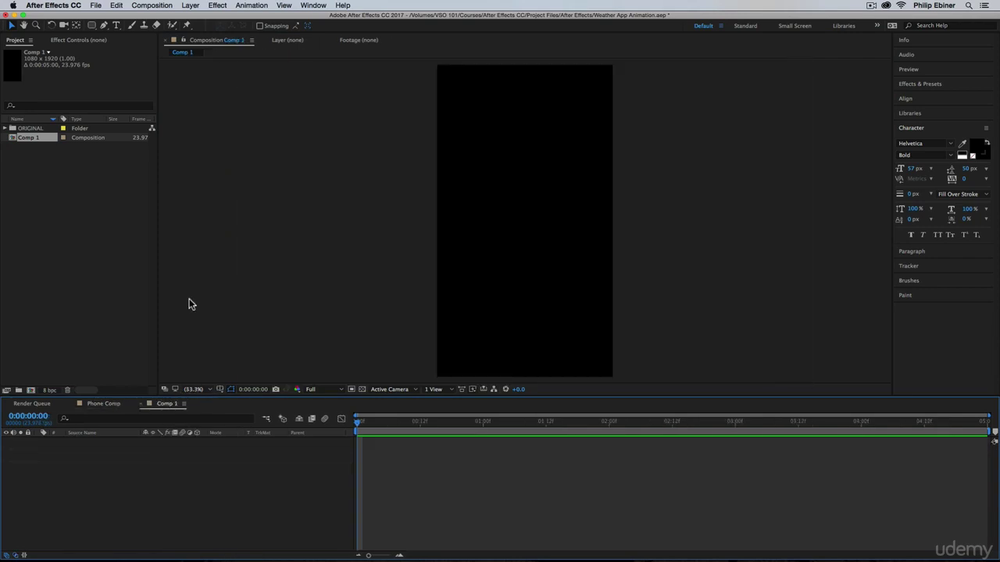
Rename the new composition as APP
left_click(29, 137)
key("Return")
type("APP")
key("shift+Return")
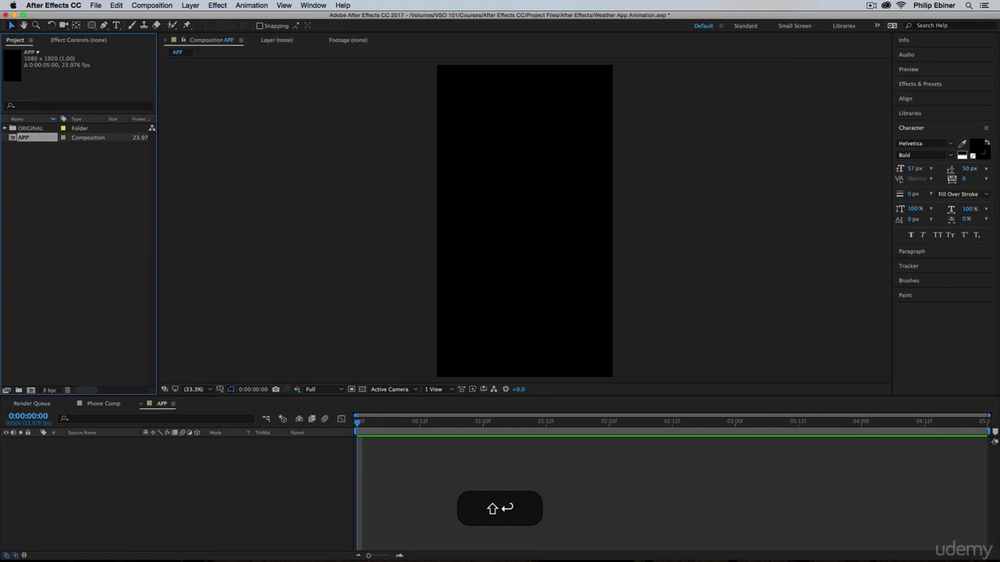
Choose the Rectangle Tool and set its fill to a bright orange with a hue of 25°
left_click(91, 25)
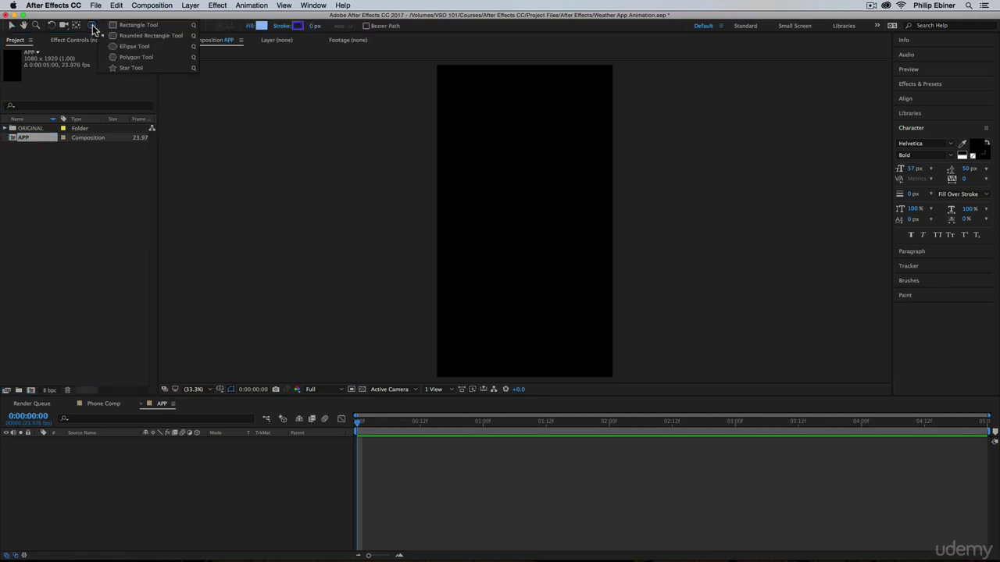
left_click(136, 25)
left_click(261, 26)
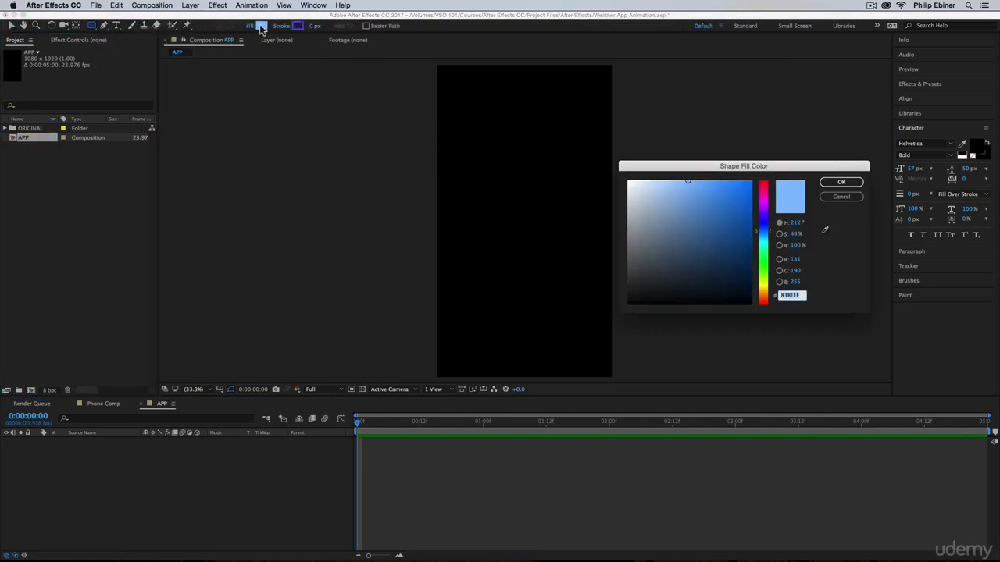
left_click_drag(767, 272, 769, 300)
mouse_move(688, 180)
left_mouse_down()
mouse_move(736, 177)
mouse_move(714, 180)
left_mouse_up()
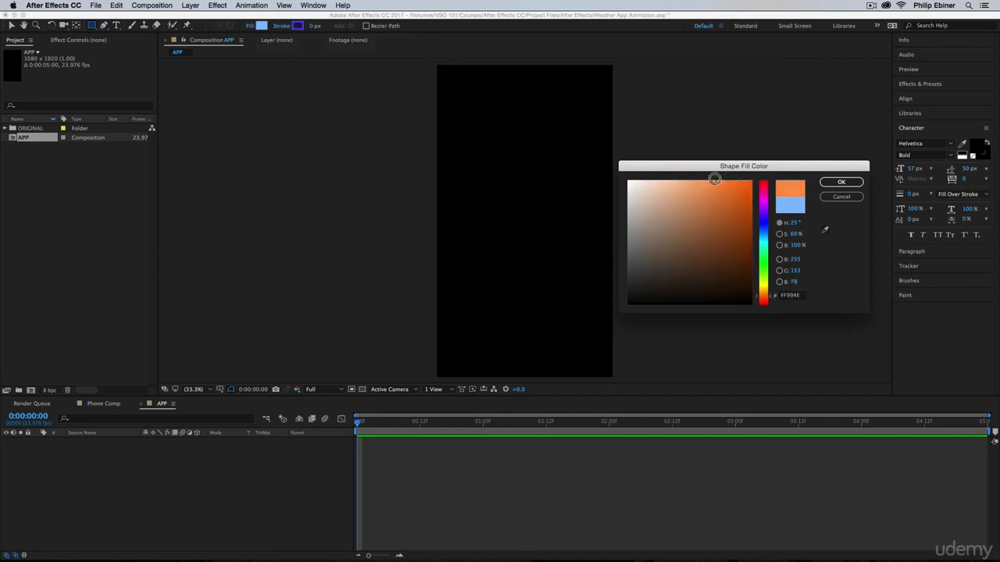
left_click(834, 185)
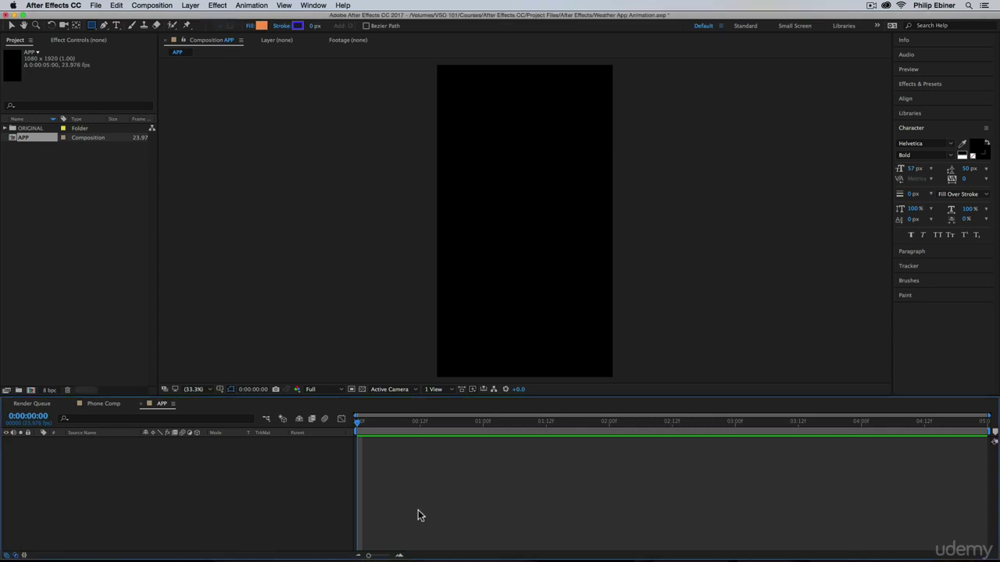
Add a rectangle shape layer that fills the whole APP frame, and deselect it
double_click(92, 26)
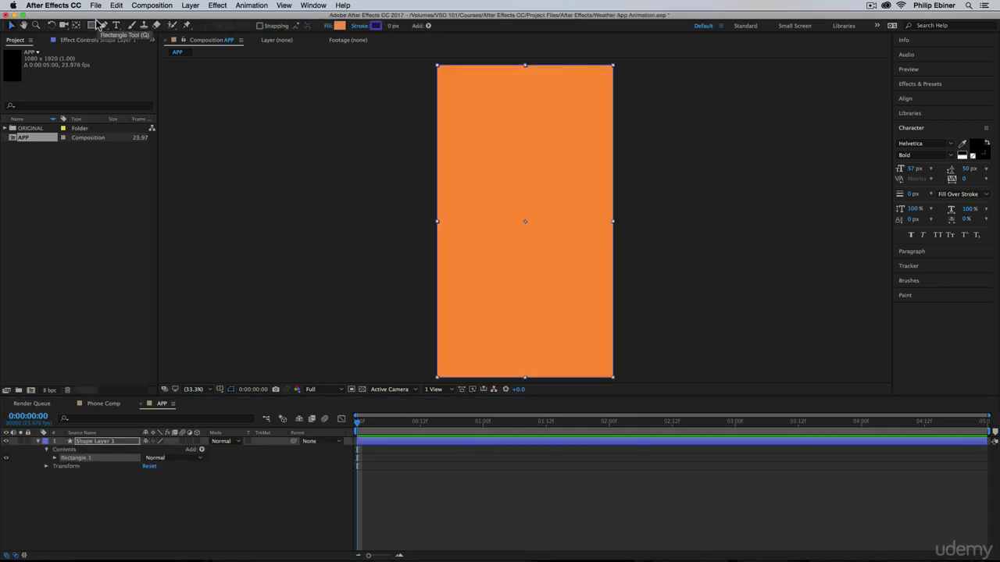
key("v")
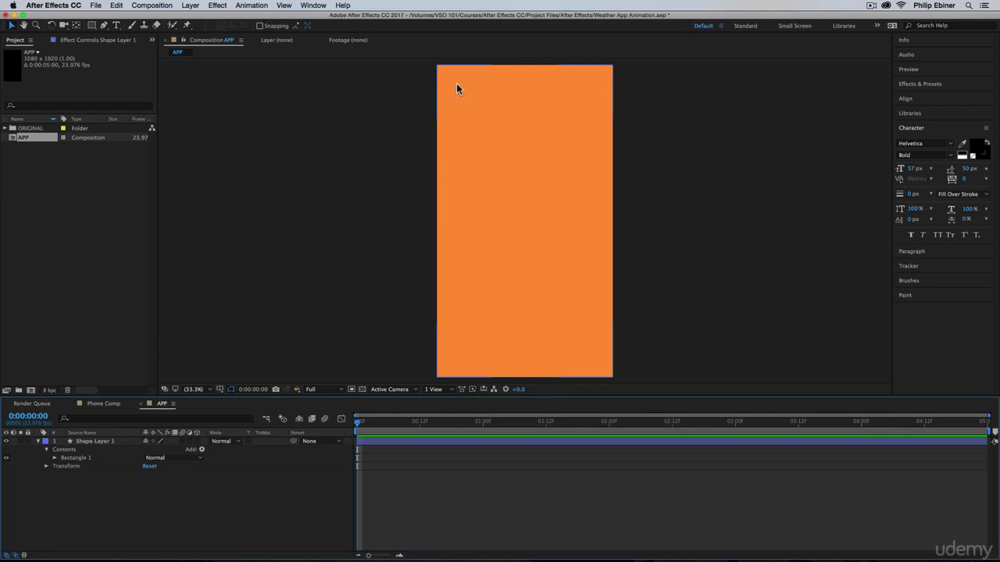
left_click(356, 115)
Show the grid over the composition and check that Snap to Grid is enabled
left_click(282, 5)
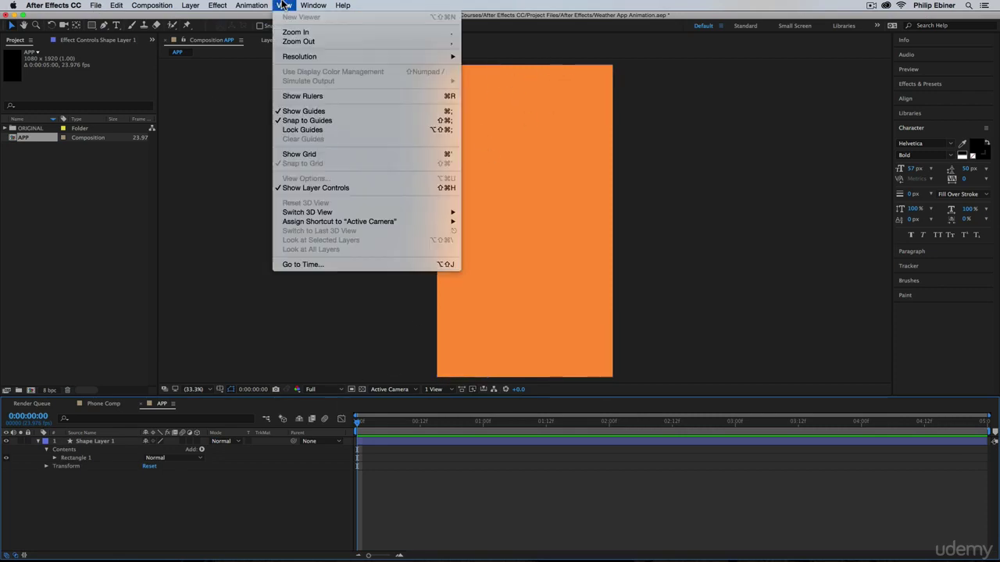
left_click(322, 155)
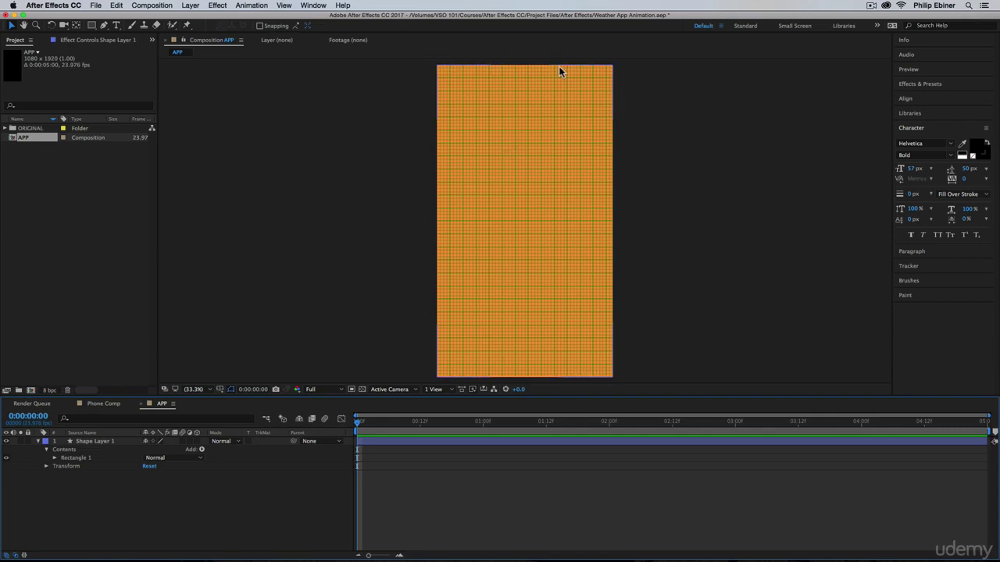
left_click(284, 5)
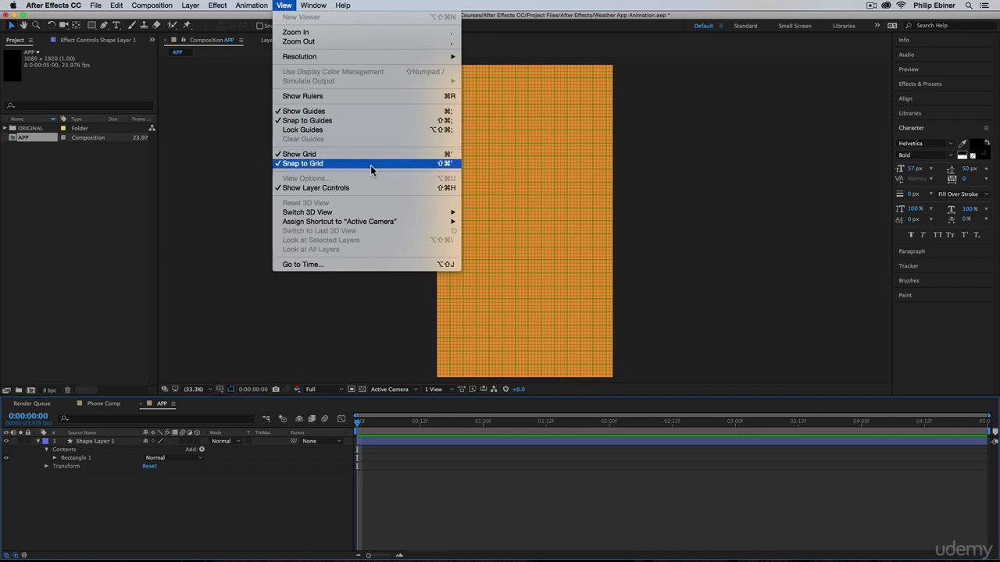
left_click(435, 484)
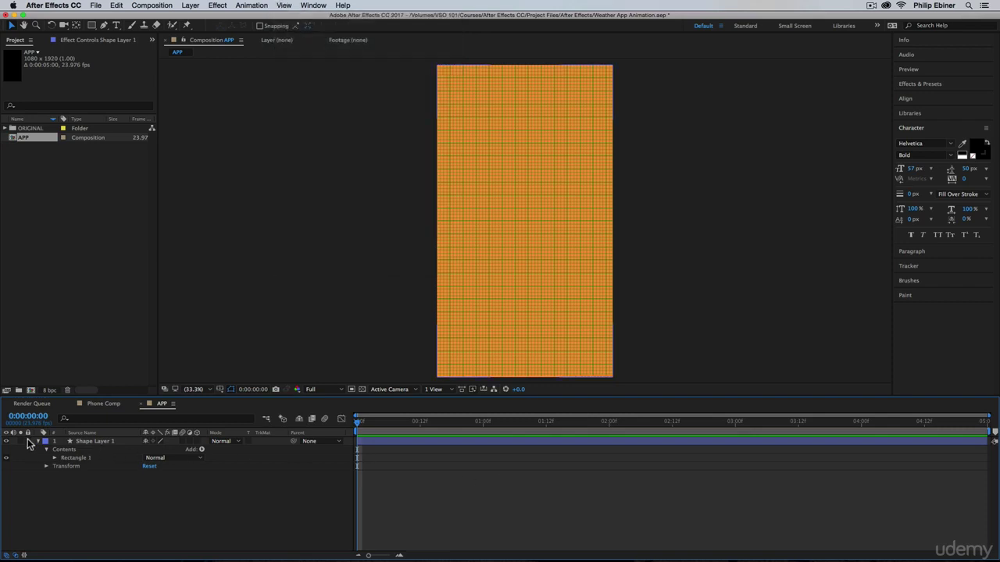
Collapse the orange shape layer and rename it MORNING, using Phone Comp as the naming reference
left_click(37, 441)
left_click(88, 441)
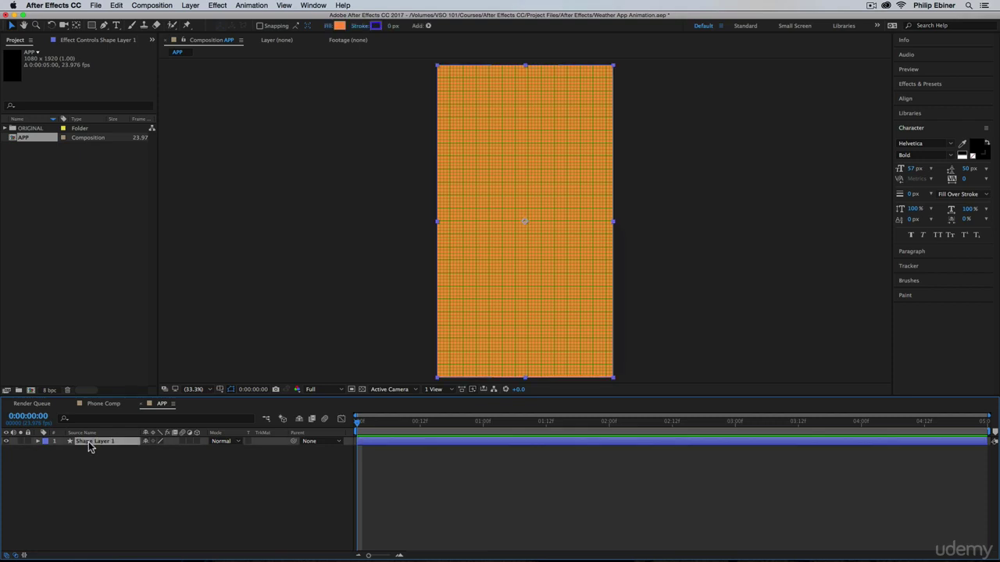
key("Return")
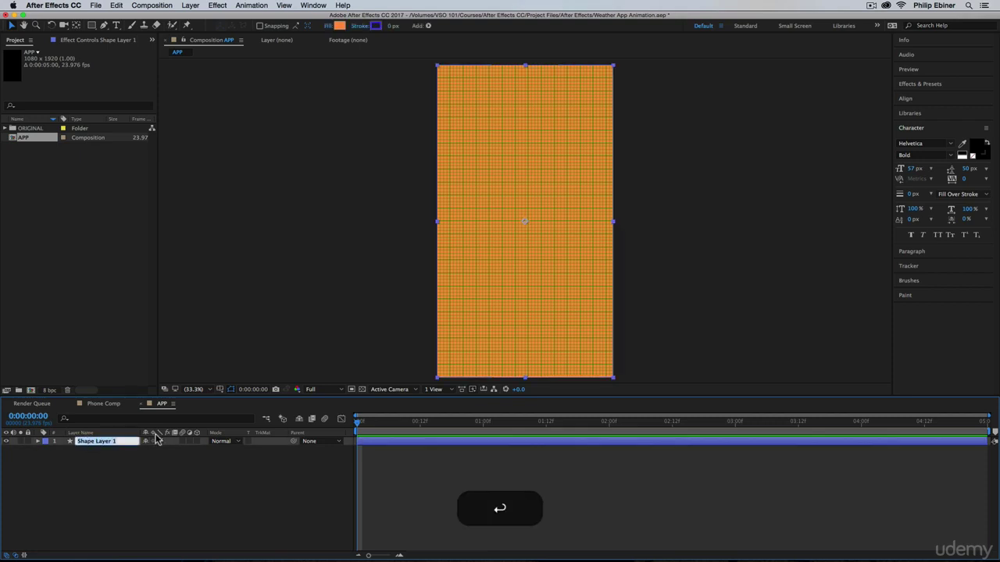
left_click(109, 404)
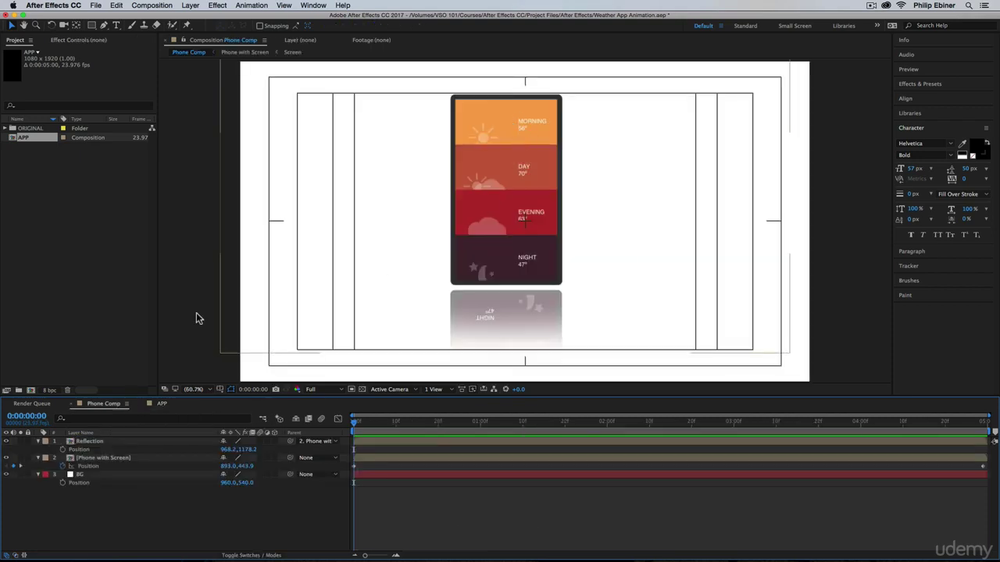
left_click(162, 404)
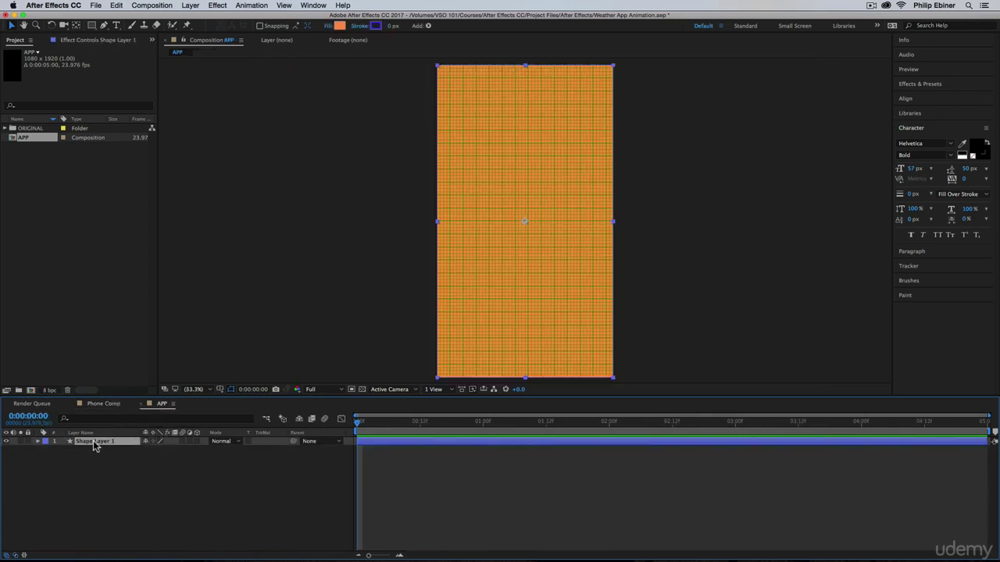
key("Return")
type("MORNING")
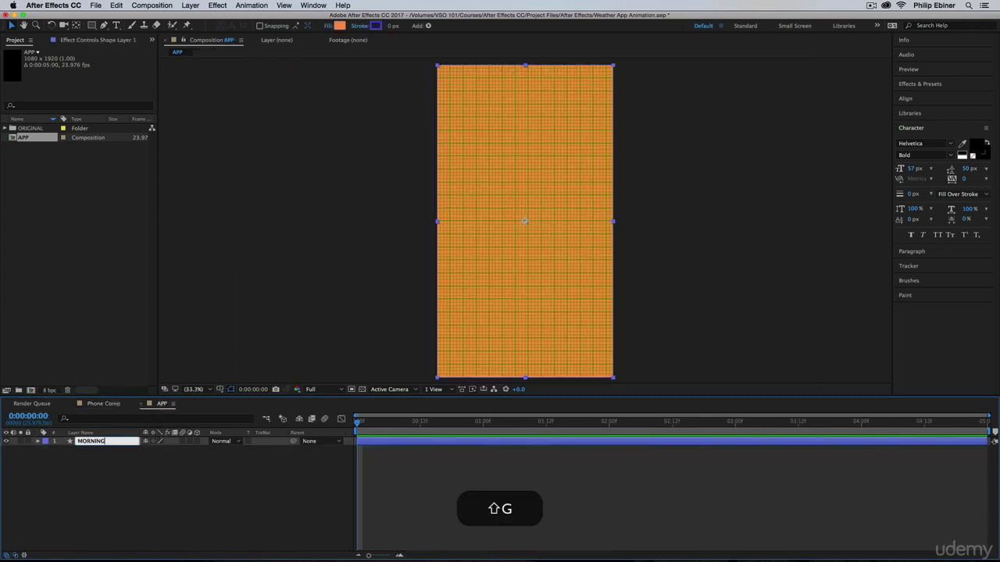
key("shift+Return")
Duplicate the MORNING layer and name the copy DAY
key("super+d")
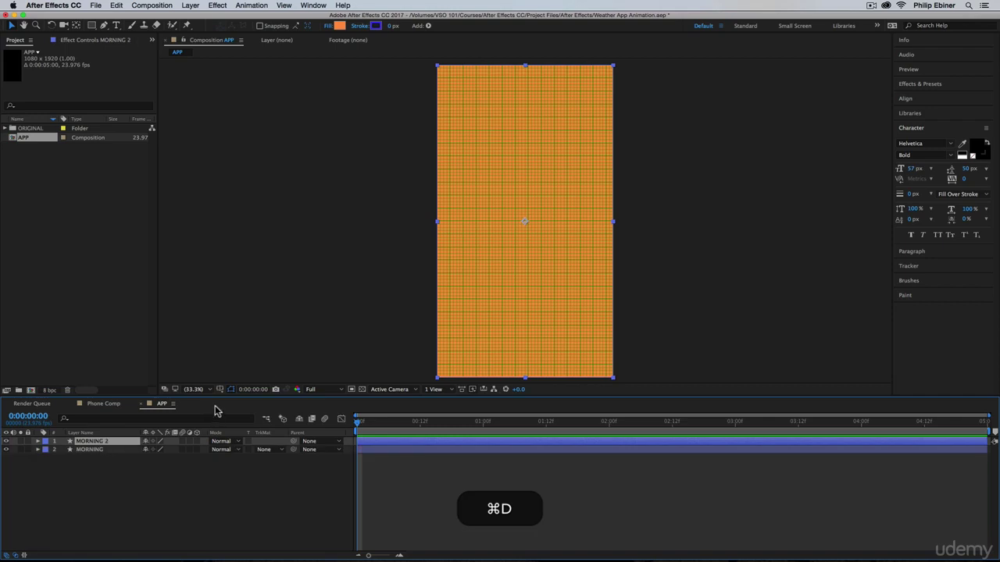
key("Return")
type("DAY")
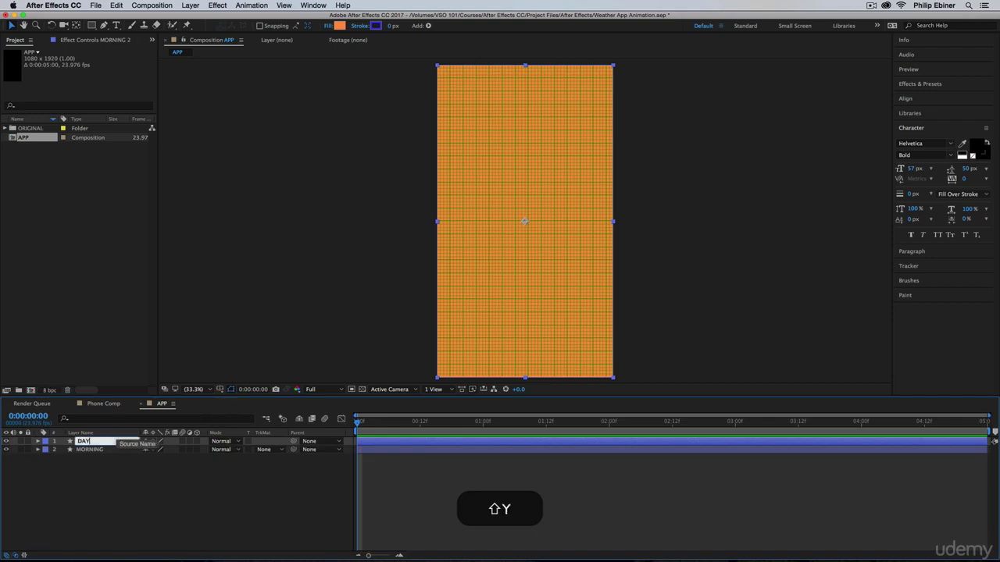
key("shift+Return")
Set the DAY layer's fill to red-orange E65D2C, using Phone Comp as reference, and move it down a quarter of the frame height
left_click(108, 404)
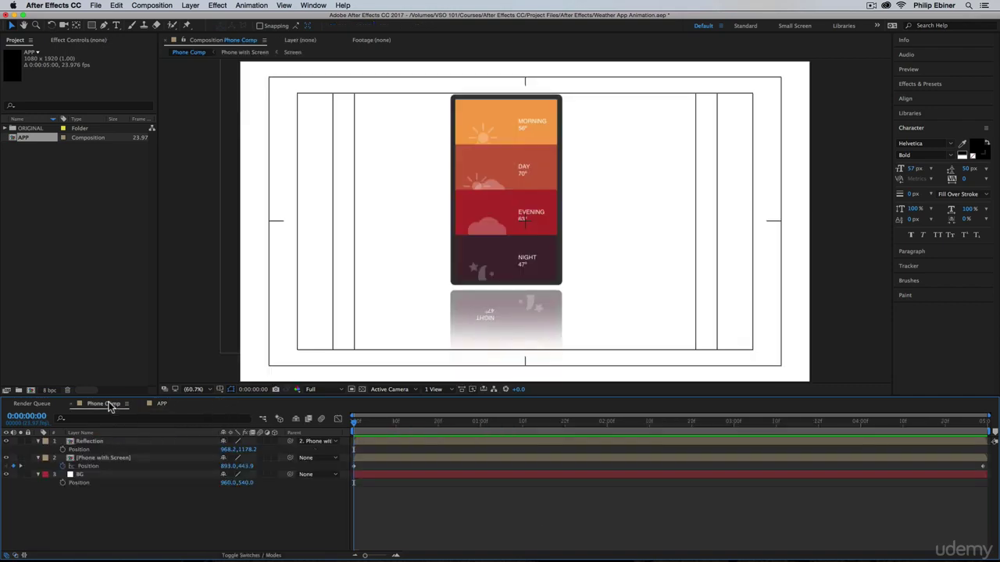
left_click(164, 404)
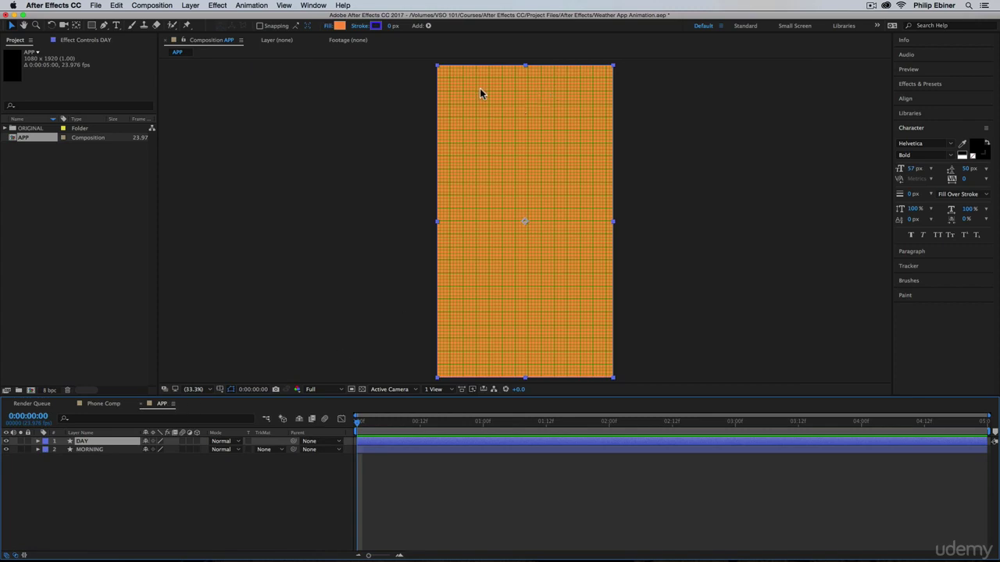
left_click(340, 27)
mouse_move(740, 198)
left_mouse_down()
mouse_move(732, 216)
mouse_move(727, 192)
left_mouse_up()
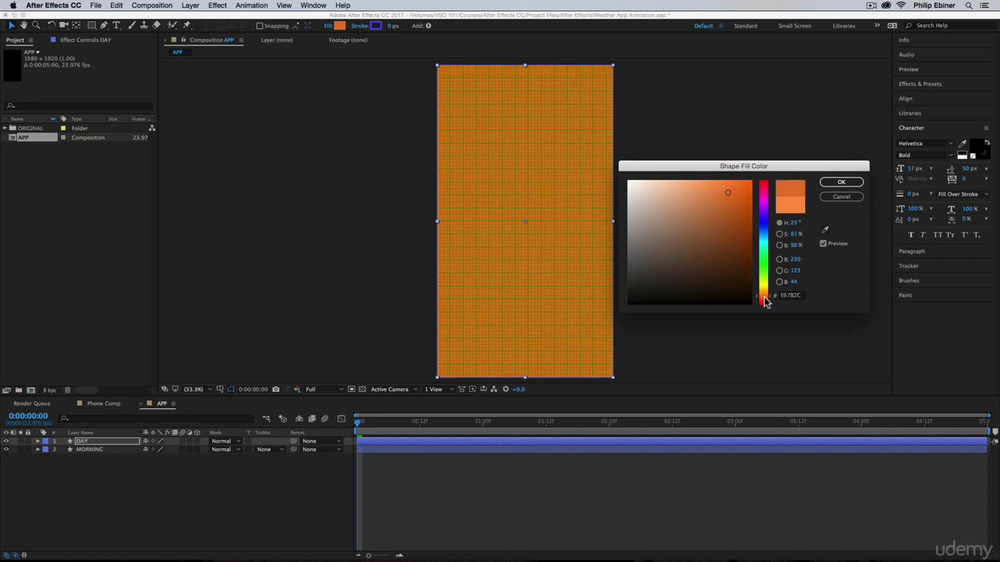
left_click_drag(765, 303, 766, 304)
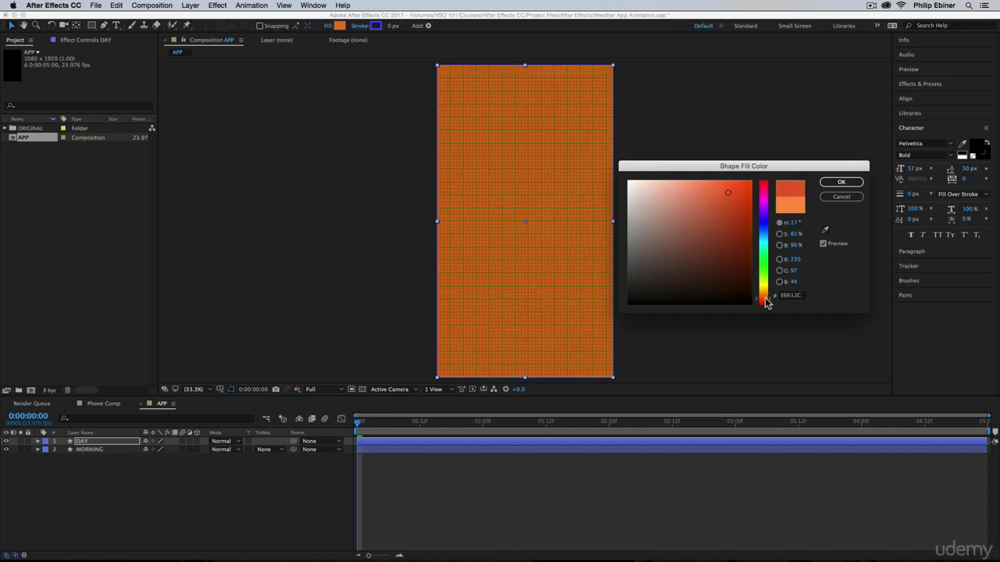
left_click(840, 183)
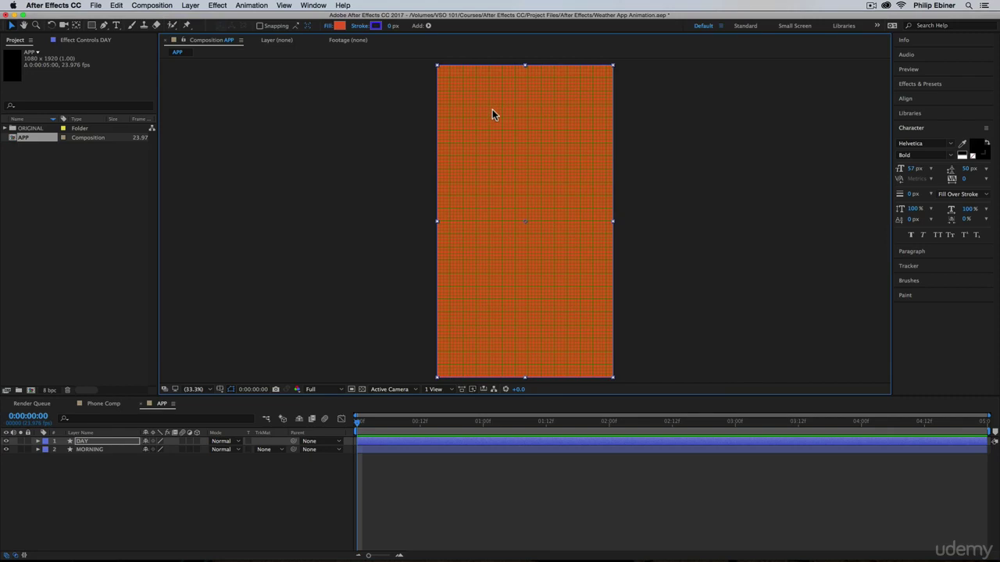
left_click_drag(492, 109, 489, 193)
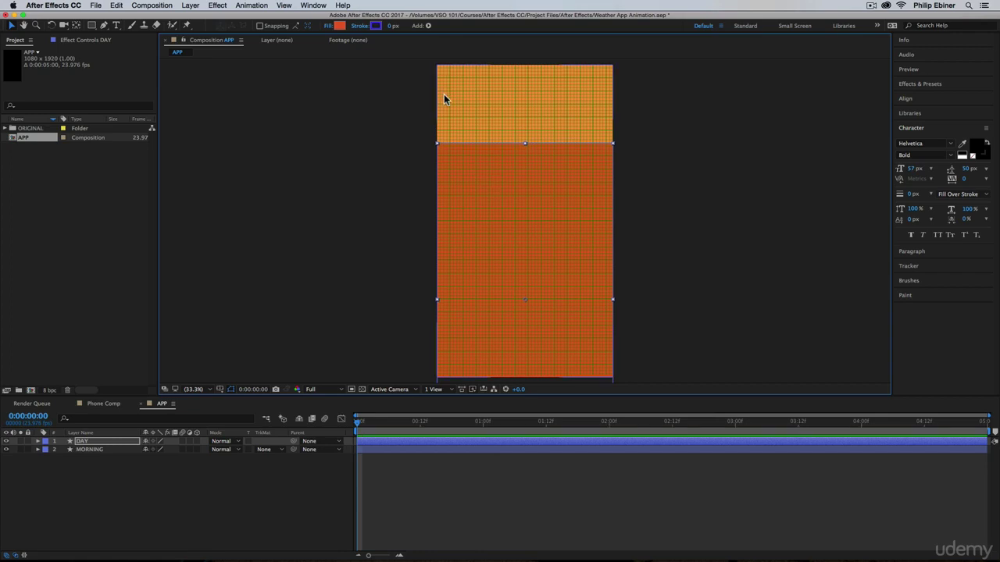
left_click(718, 189)
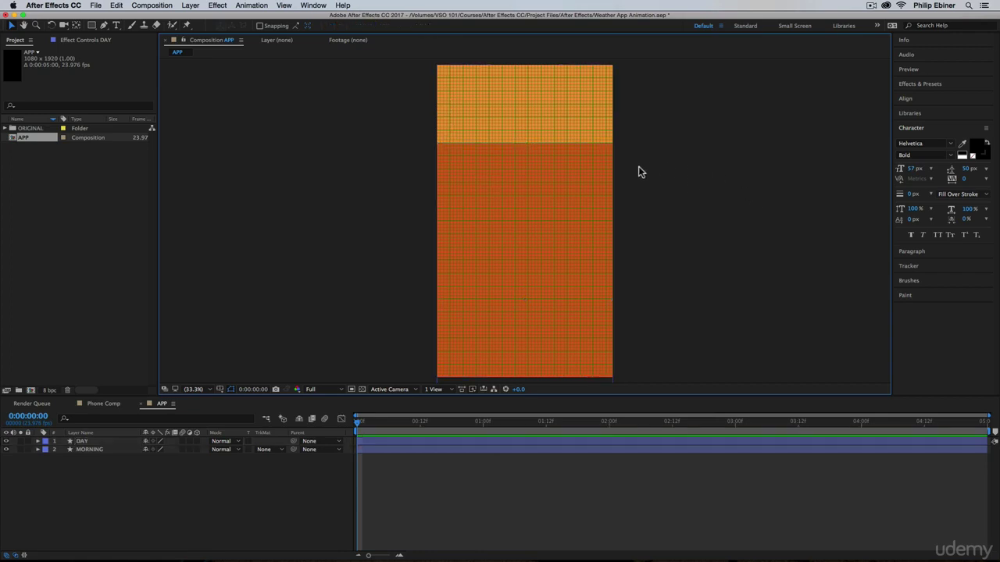
Duplicate the DAY layer and name the copy EVENING
left_click(570, 174)
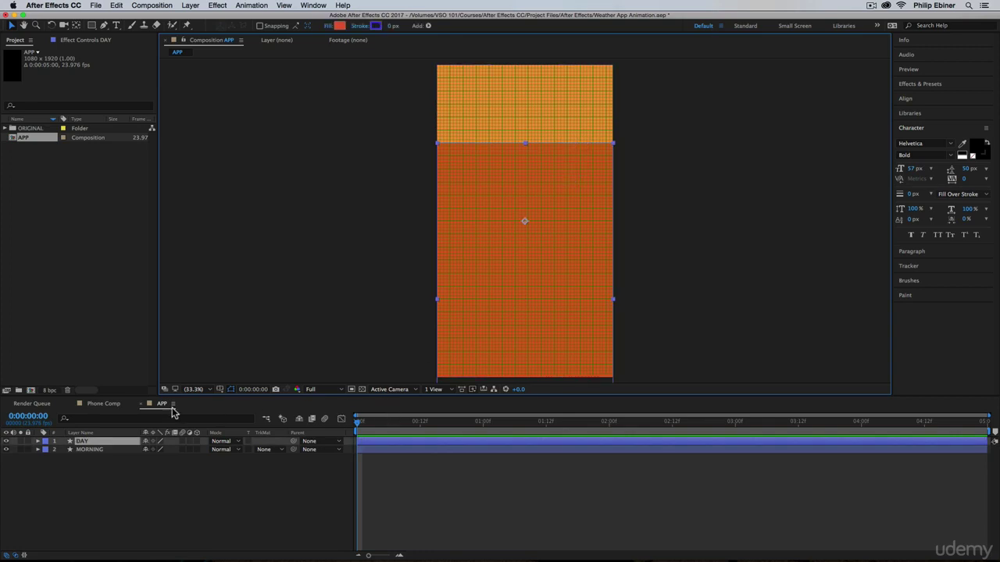
key("super+d")
key("Return")
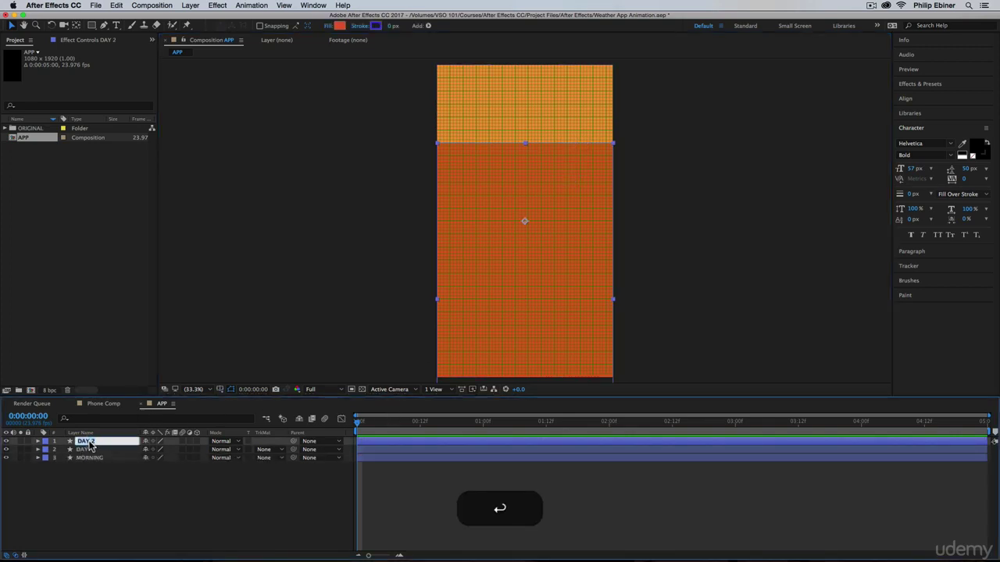
type("EVENING")
key("shift+Return")
Set the EVENING layer's fill to the muted red C43838
left_click(339, 26)
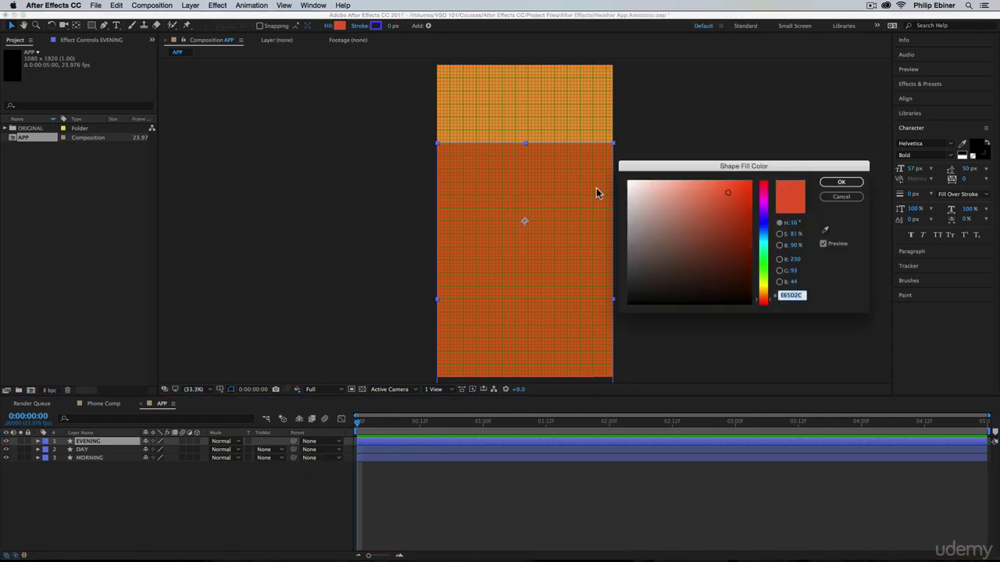
left_click_drag(755, 293, 763, 307)
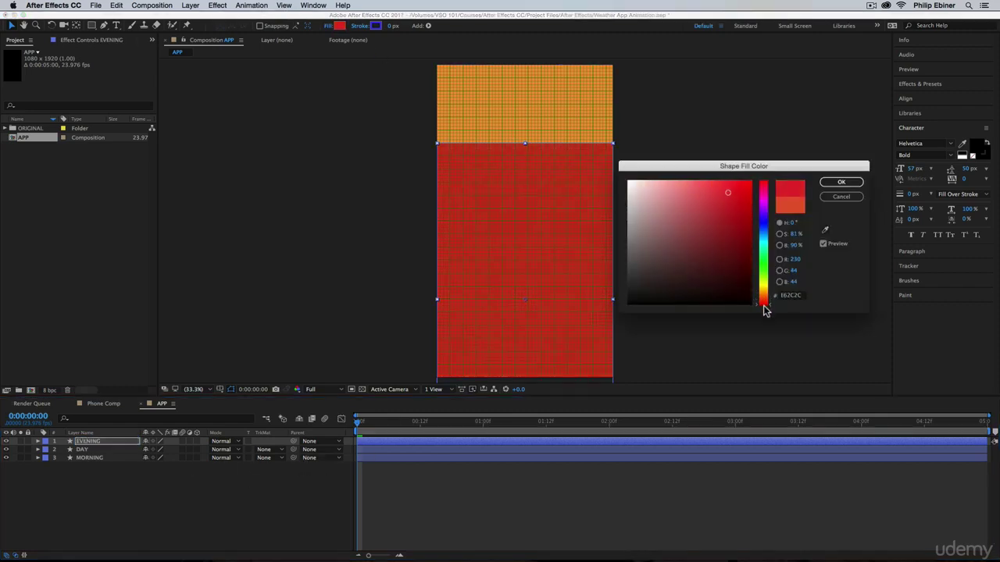
left_click(715, 209)
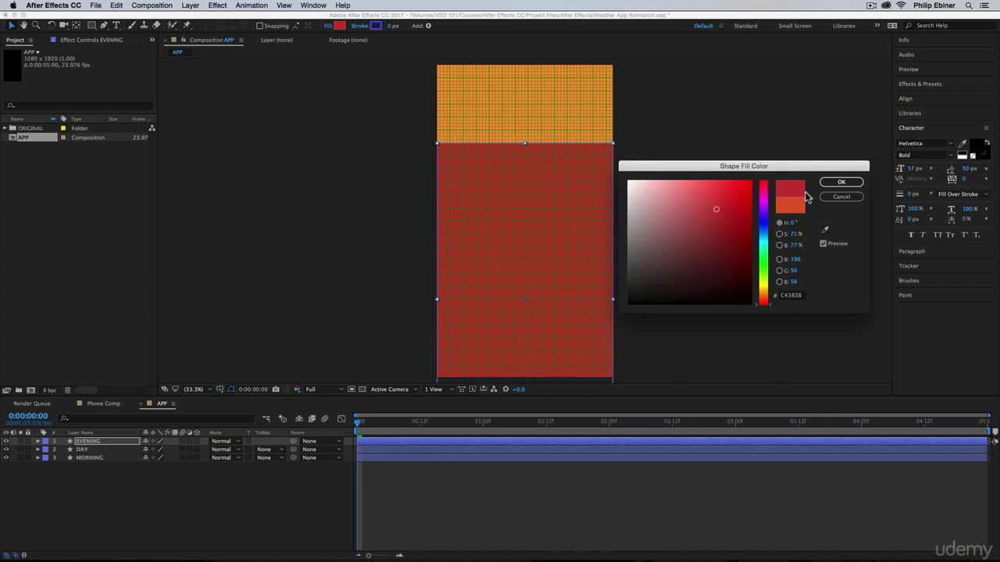
left_click(842, 182)
Move the EVENING layer down until its upper edge aligns with the middle of the frame, and deselect it
left_click_drag(546, 204, 547, 242)
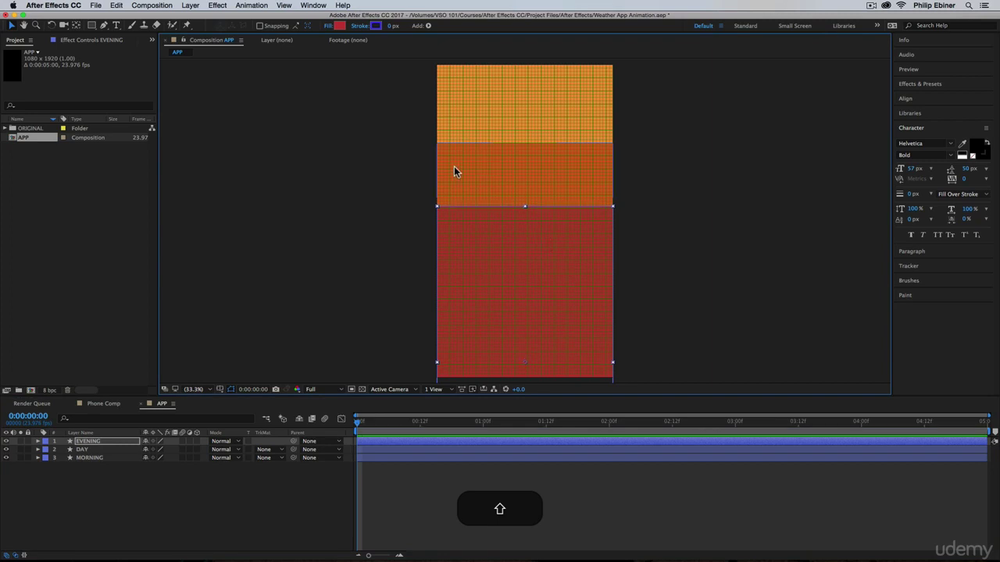
left_click(456, 222, "shift")
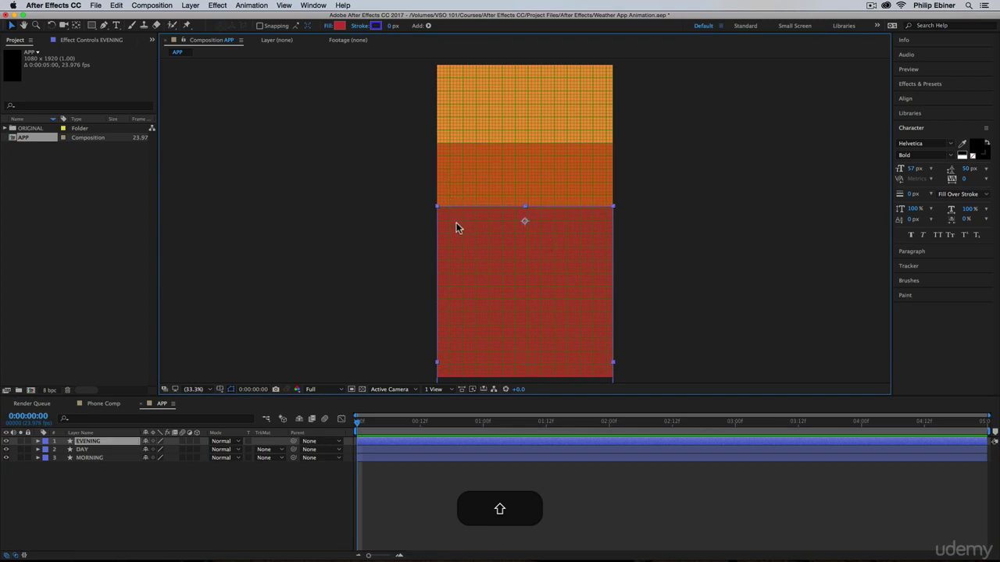
mouse_move(473, 230)
left_mouse_down()
mouse_move(477, 245)
mouse_move(492, 249)
mouse_move(474, 249)
left_mouse_up()
left_click(701, 265)
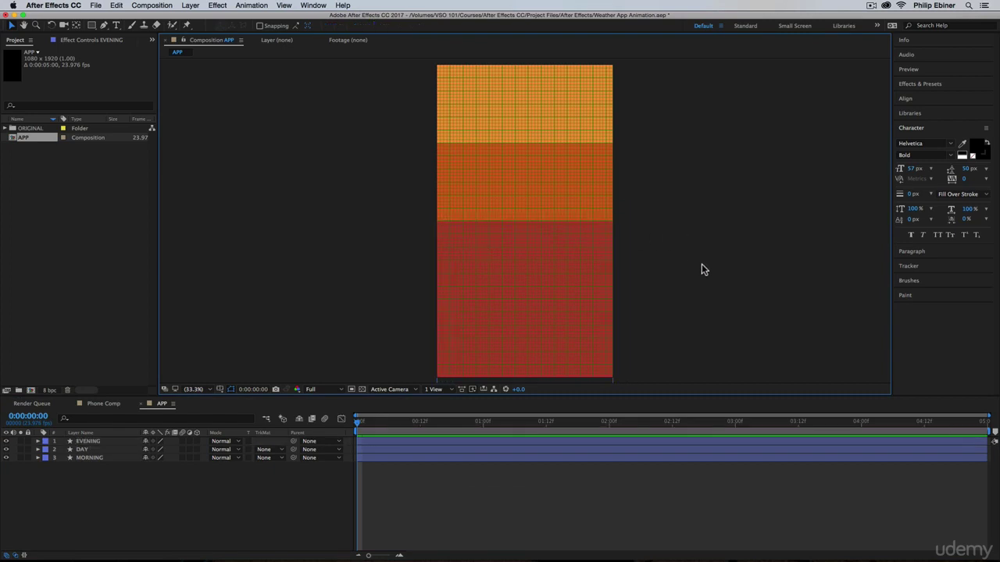
Duplicate the EVENING layer and name the copy NIGHT
left_click(547, 289)
key("super+d")
key("Return")
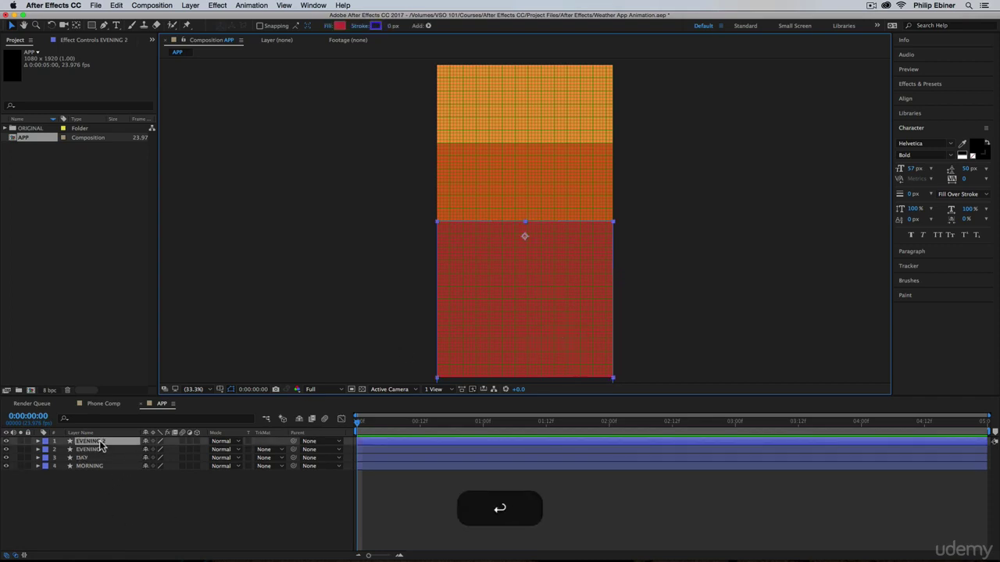
key("Return")
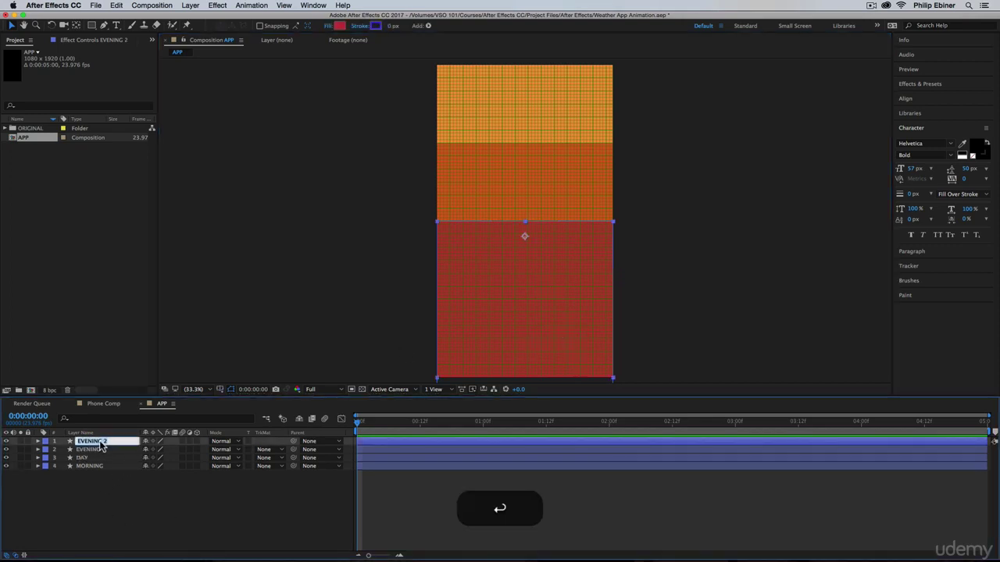
type("NIGHT")
key("shift+Return")
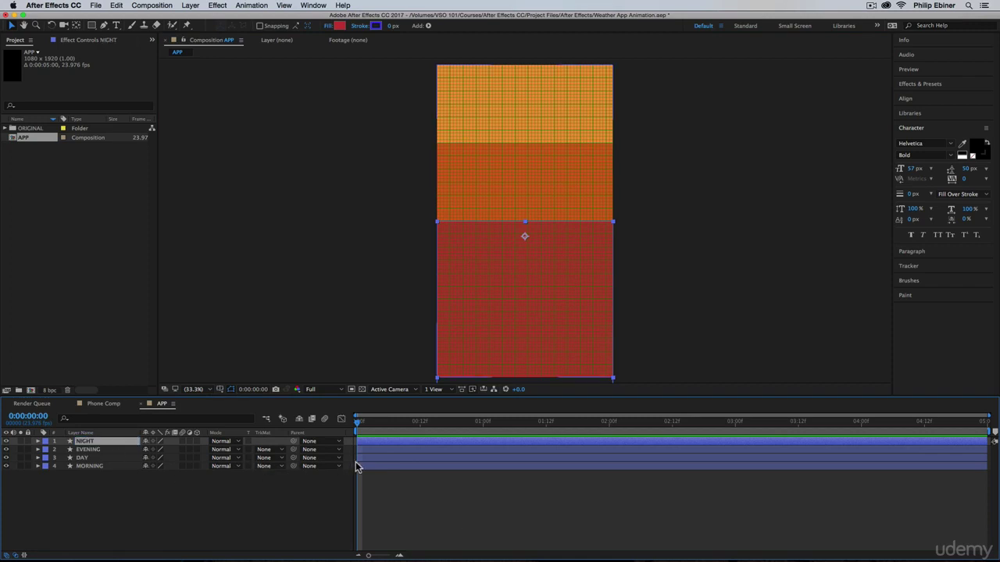
Change the NIGHT layer's fill to a darker magenta-red
left_click(340, 26)
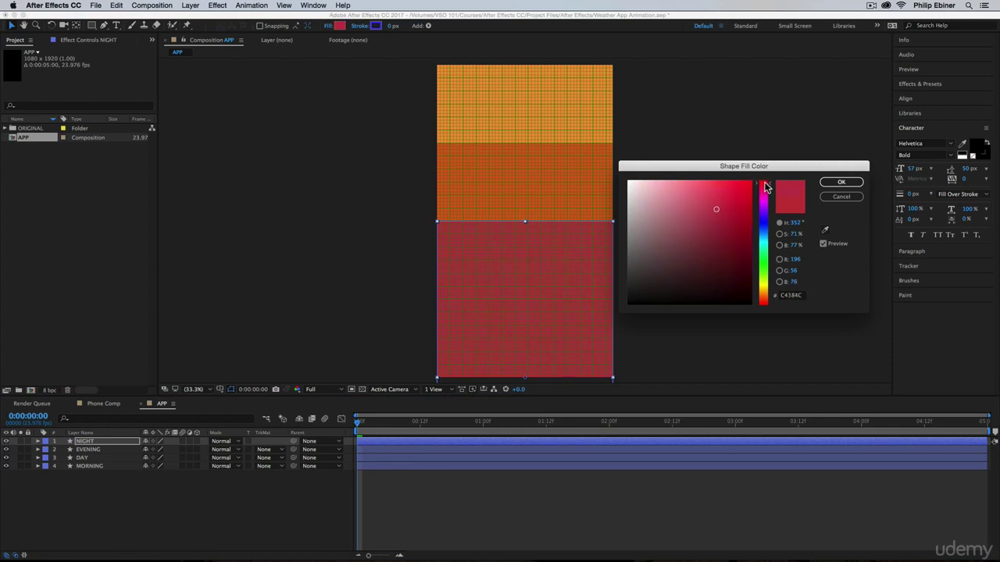
mouse_move(717, 222)
left_mouse_down()
mouse_move(703, 228)
mouse_move(721, 219)
left_mouse_up()
left_click(841, 182)
Move the NIGHT layer down so it covers only the lowest quarter of the frame, and deselect it
left_click_drag(532, 241, 529, 313)
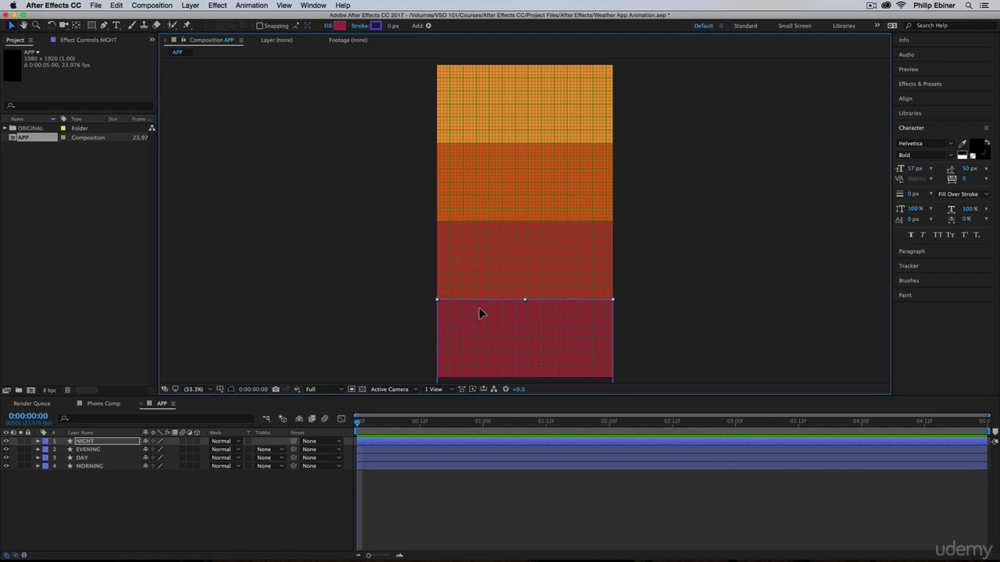
left_click_drag(479, 308, 479, 308)
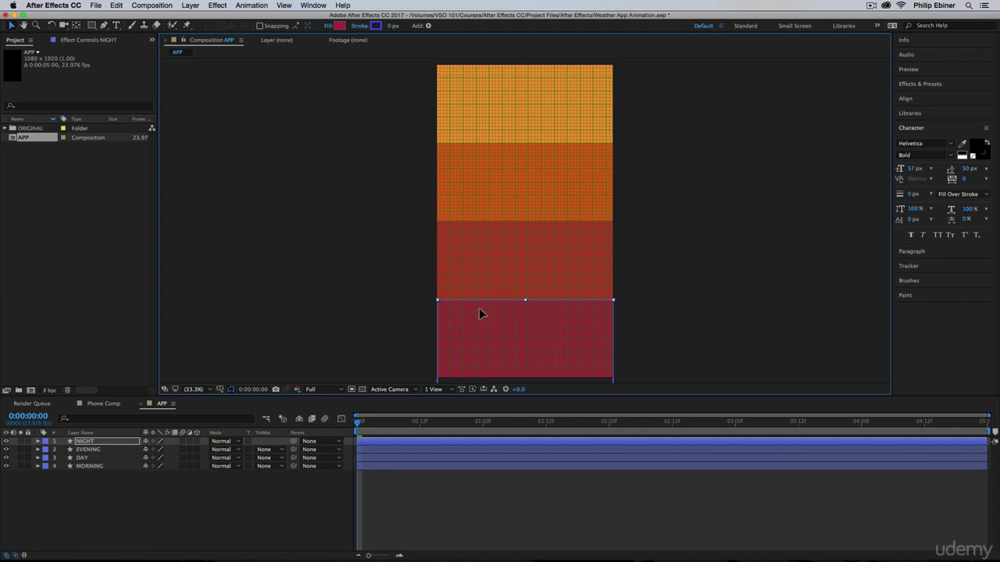
left_click(749, 255)
Examine closely how the NIGHT layer's upper edge and the stacked colour bands align with the grid
key("z")
double_click(485, 326)
left_click(518, 326)
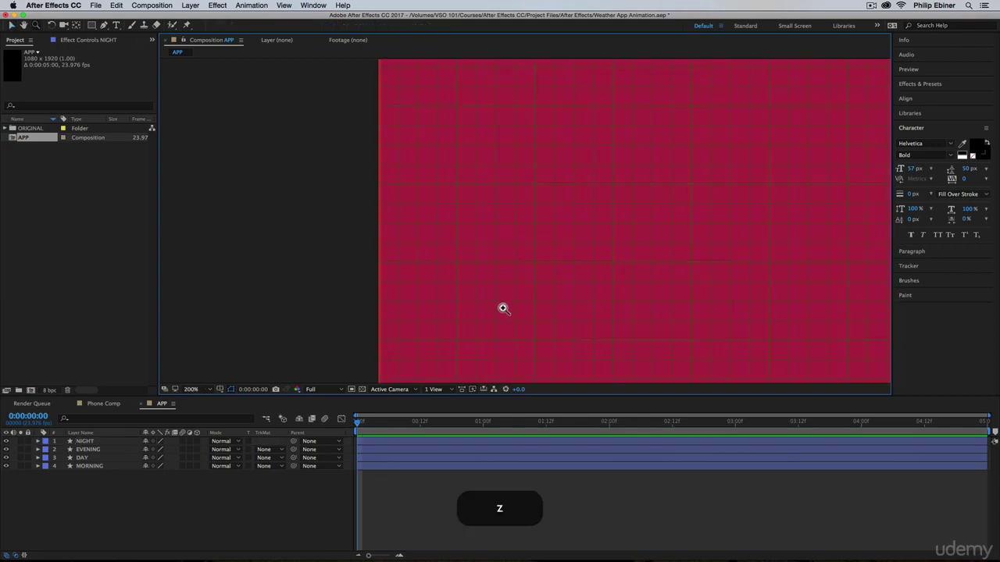
left_click(474, 197, "alt")
key("v")
left_click(567, 172)
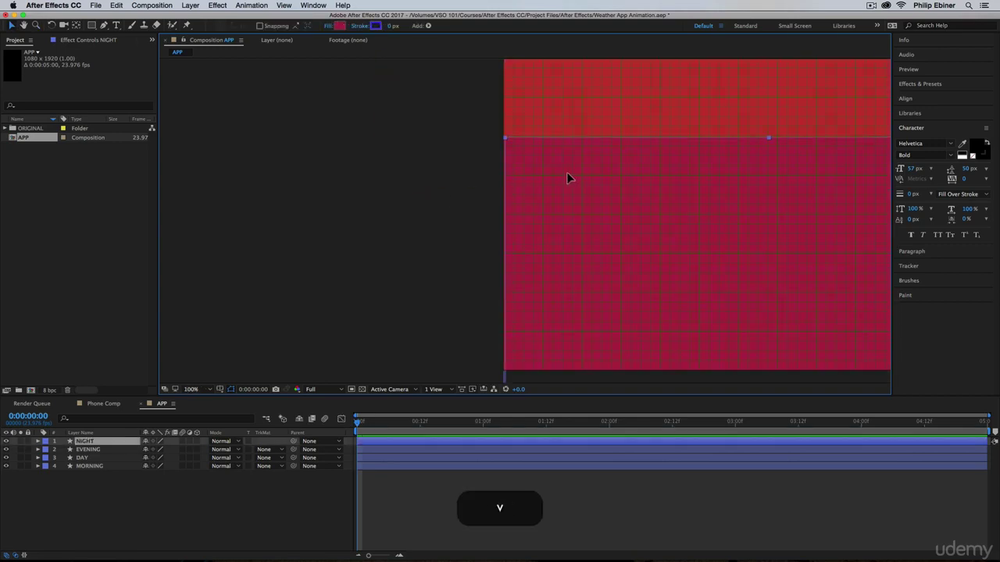
key("z")
left_click(431, 147, "alt")
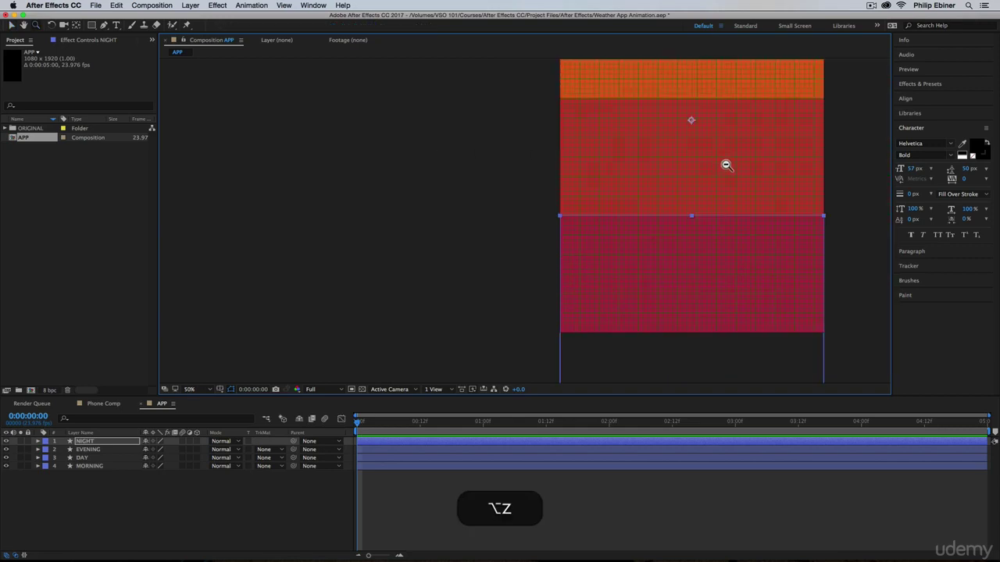
left_click(726, 166, "alt")
key("v")
left_click(519, 99)
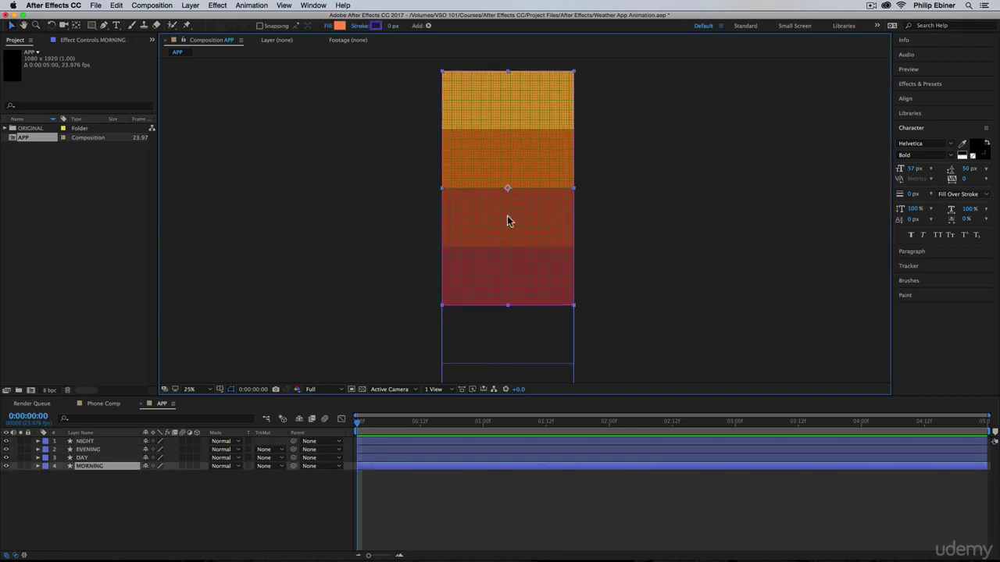
left_click(656, 379)
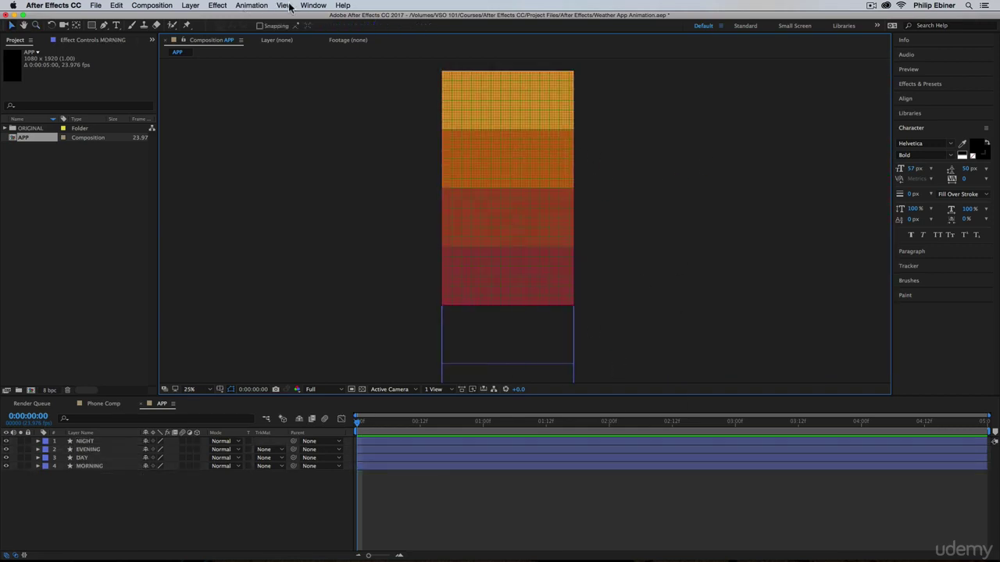
Hide the grid over the composition
left_click(312, 6)
mouse_move(285, 6)
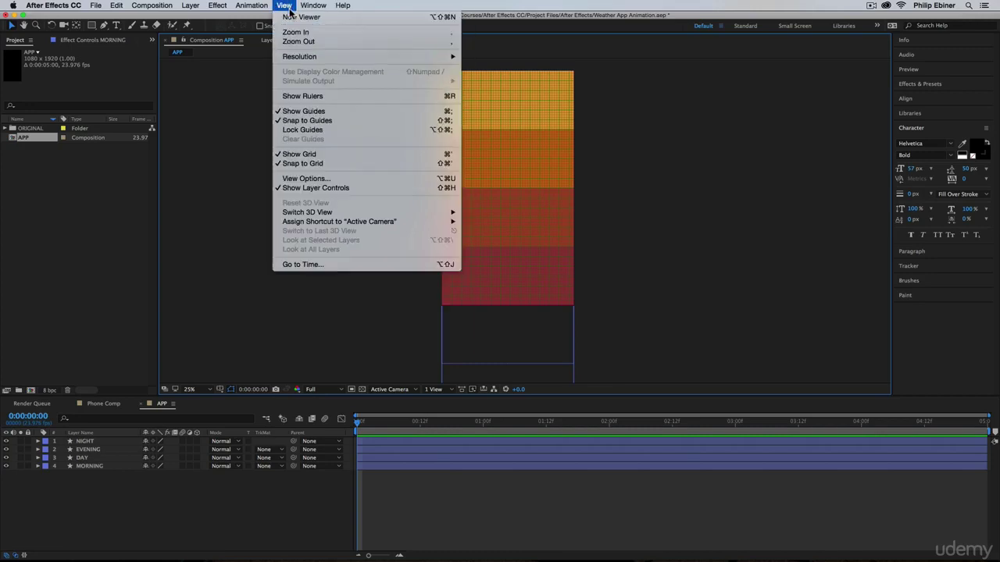
left_click(309, 153)
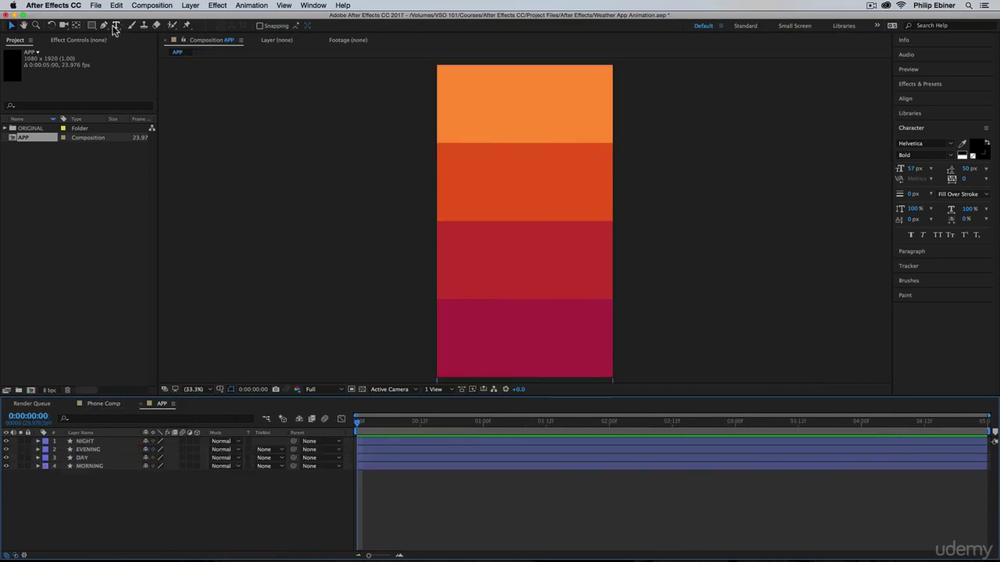
Start a text layer in the MORNING band and set its text to white Helvetica Regular
left_click(116, 25)
left_click(540, 101)
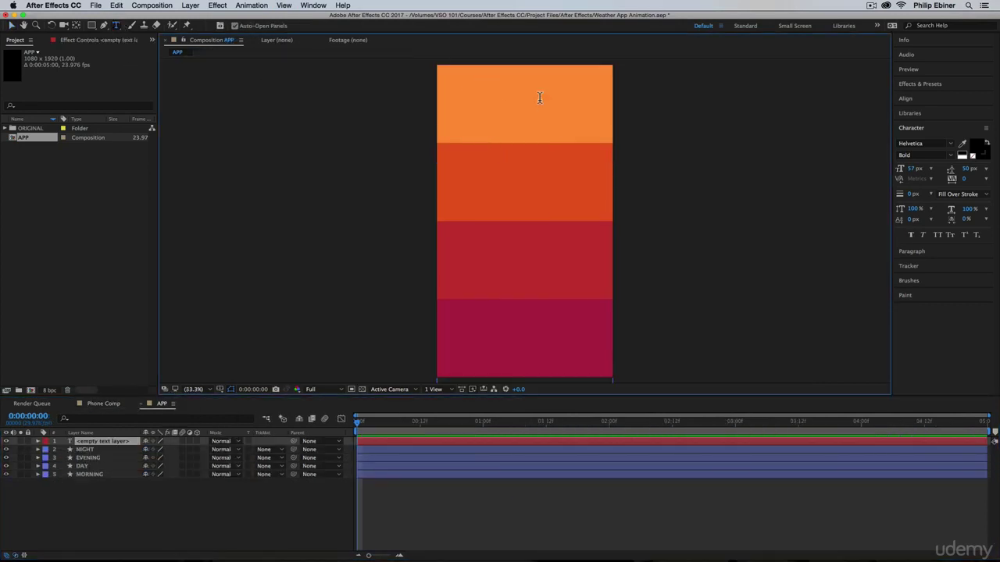
left_click(977, 148)
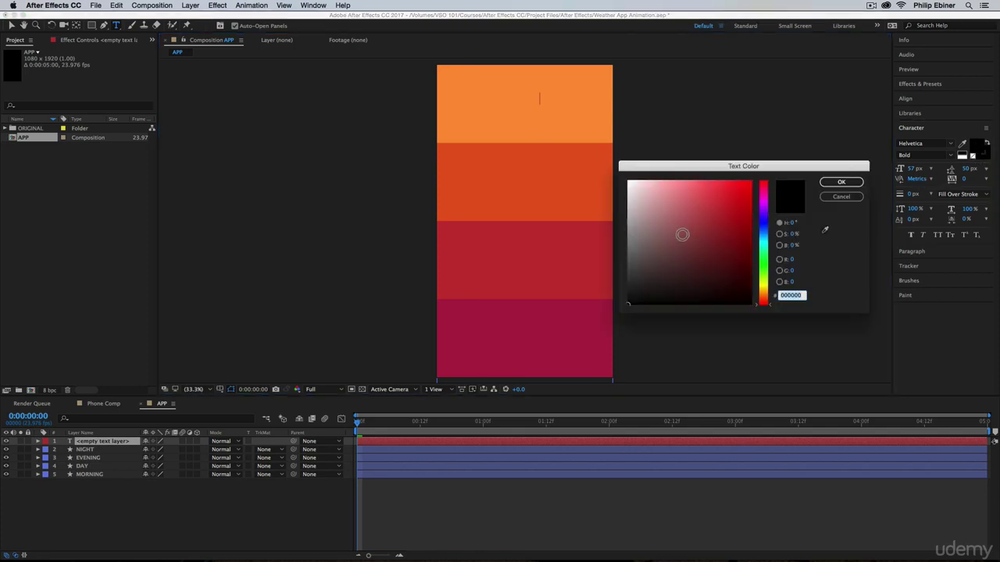
left_click_drag(680, 232, 574, 158)
left_click(841, 183)
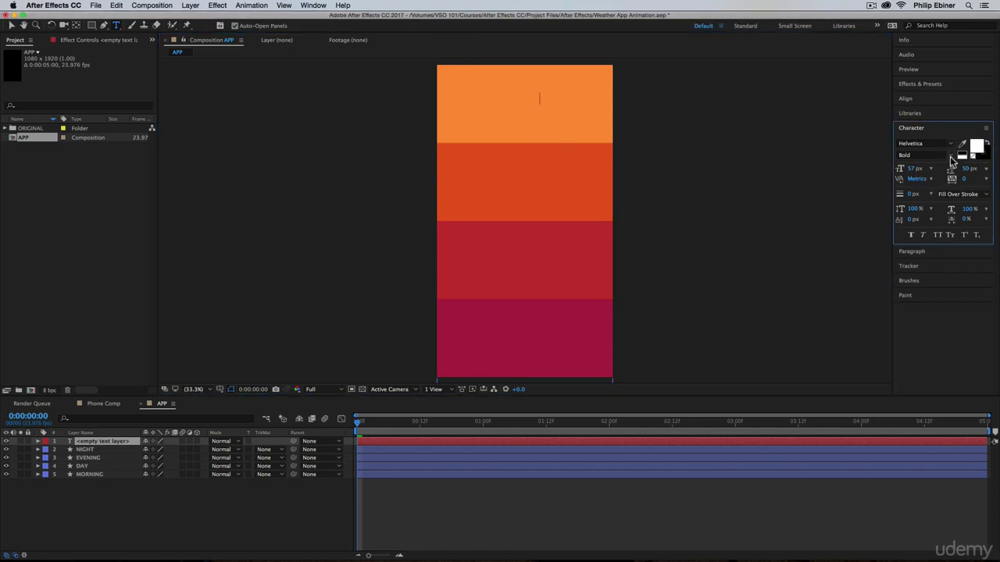
left_click(924, 155)
left_click(919, 182)
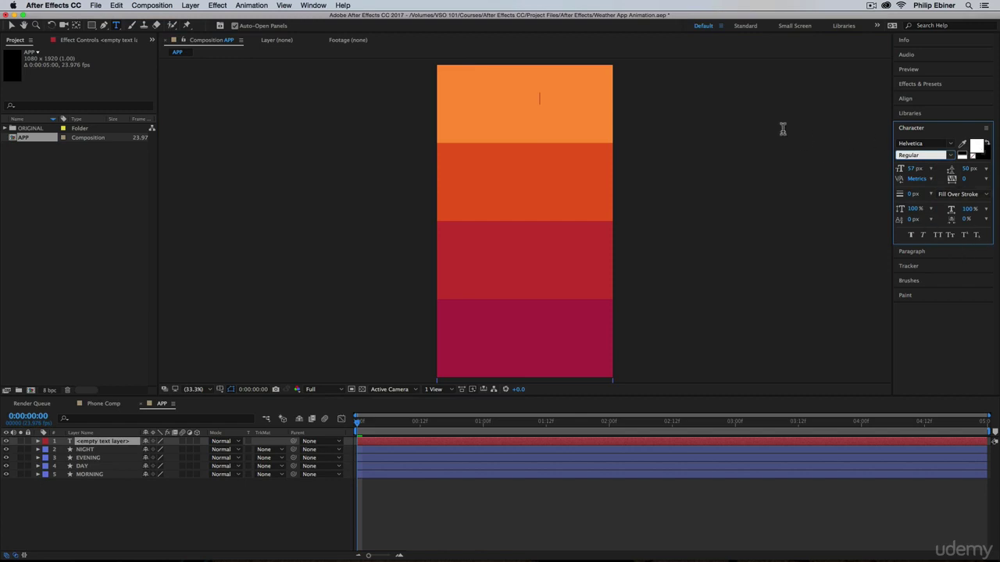
Enter DAY as the first line of the text label in the top orange band, and start a second line
type("DAY")
key("super+shift+a")
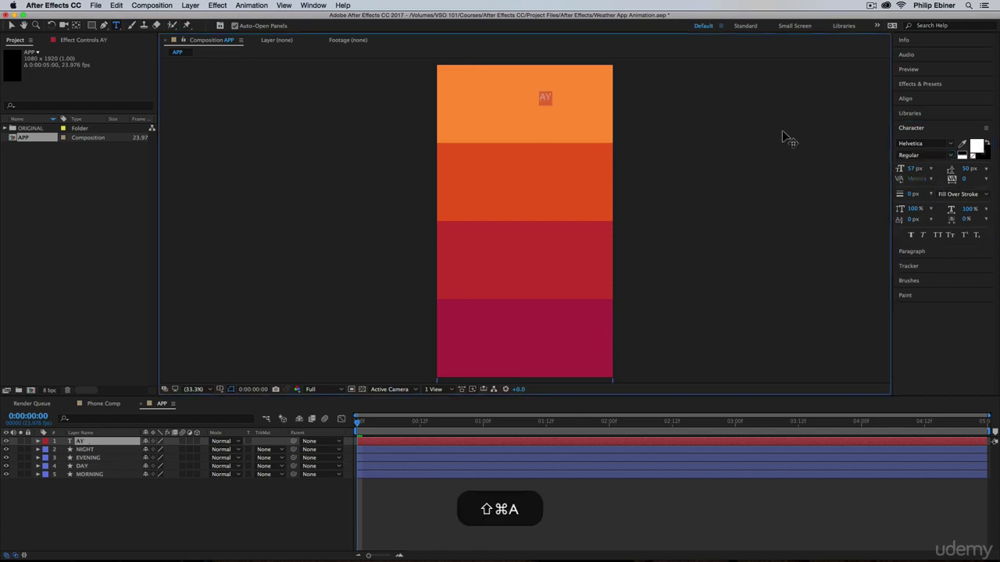
key("shift+Return")
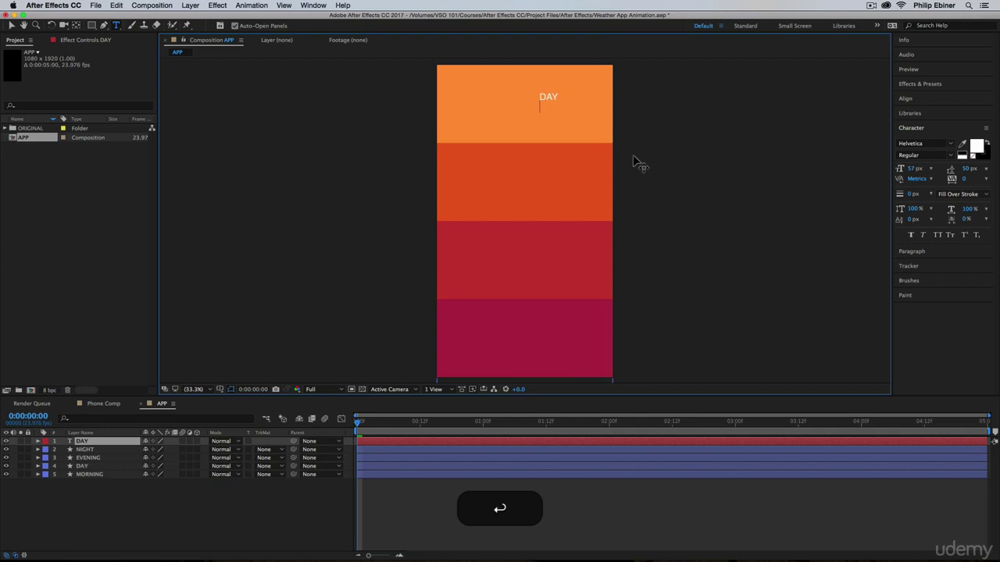
Check the expanded band's label in Phone Comp at 0:00:01:07, and add 56º as the second line of the DAY label
left_click(94, 407)
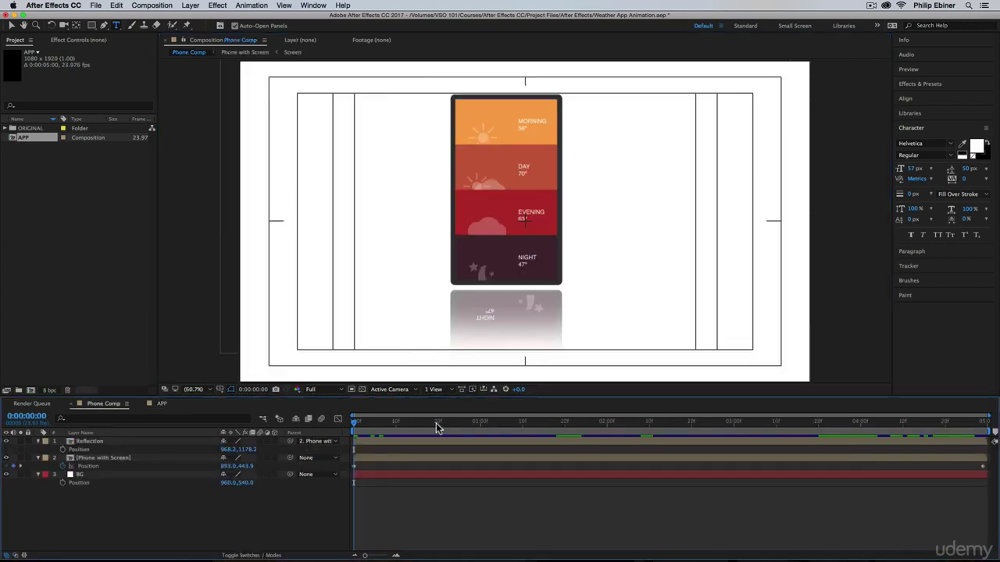
left_click_drag(438, 427, 509, 427)
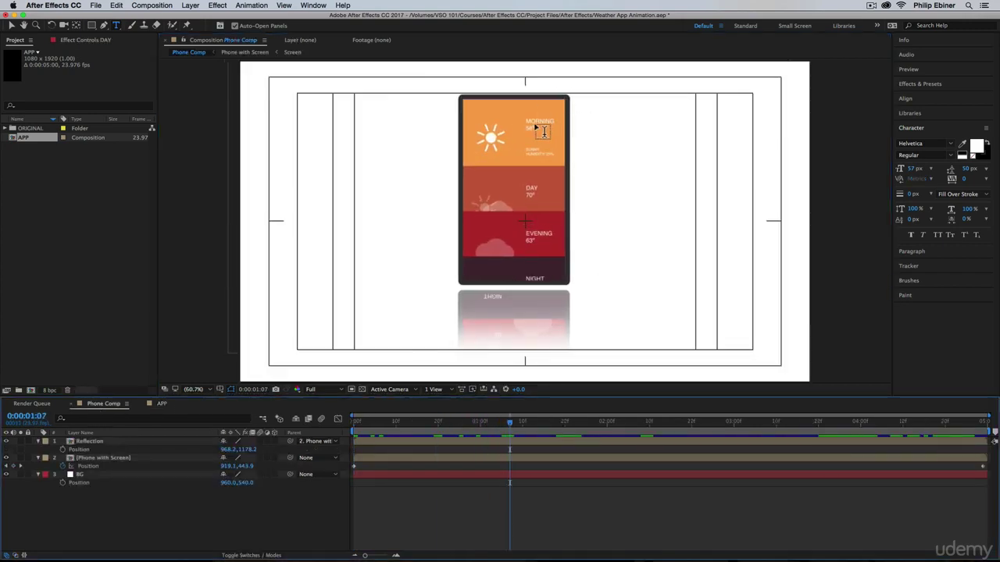
left_click(162, 404)
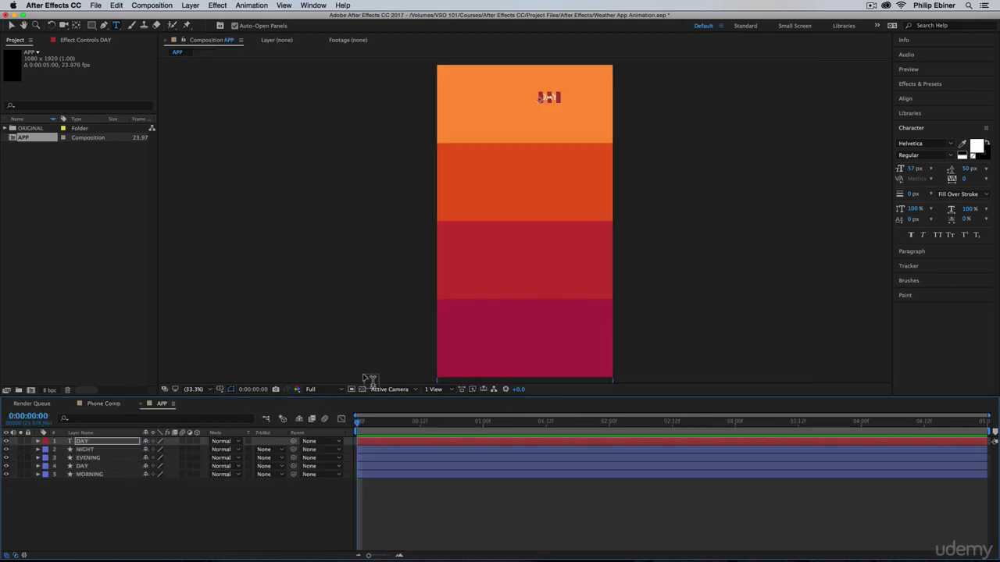
left_click(549, 97)
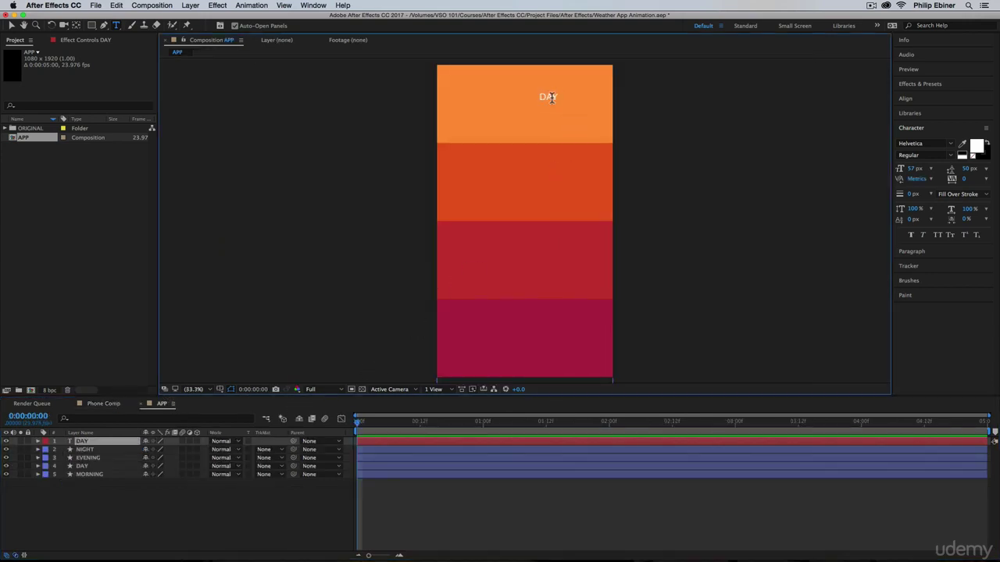
key("Right")
key("Return")
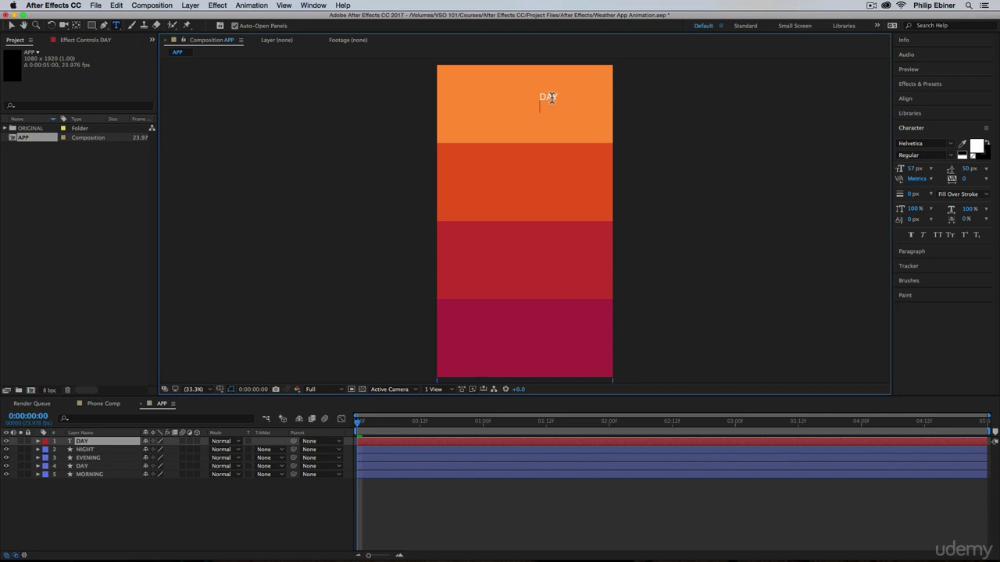
type("56")
key("Return")
Check the reference label in Phone Comp, and add the lines SUNNY and HUMIDITY: 25% below the temperature, separated by a blank line
left_click(107, 404)
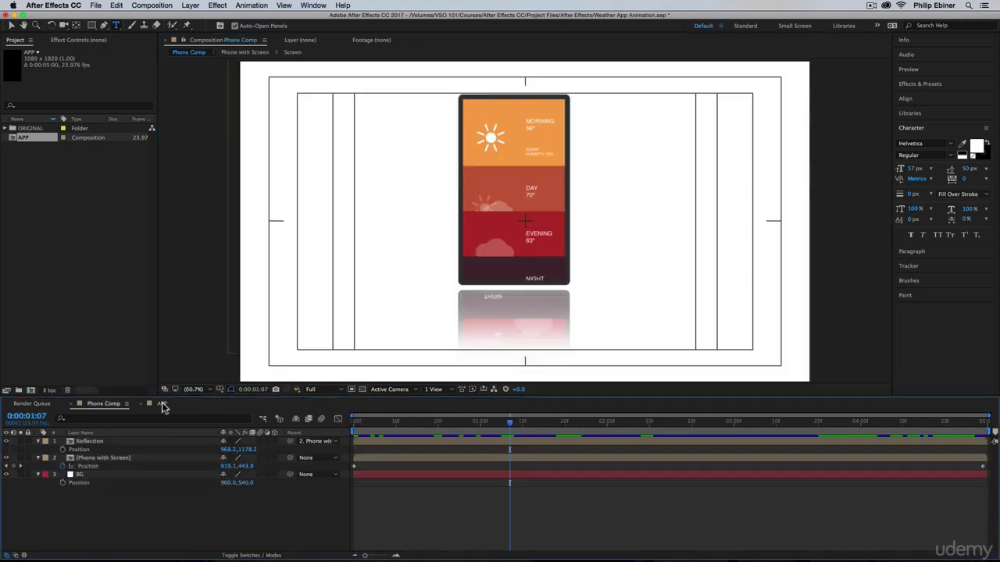
left_click(161, 403)
type("SUNNY")
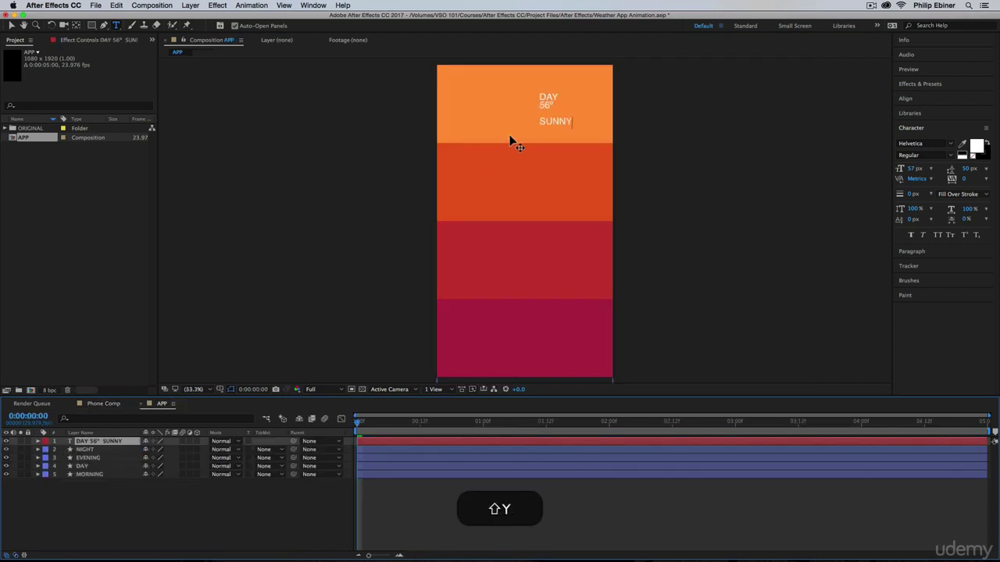
key("shift+Return")
type("HUMIDITY: 25%")
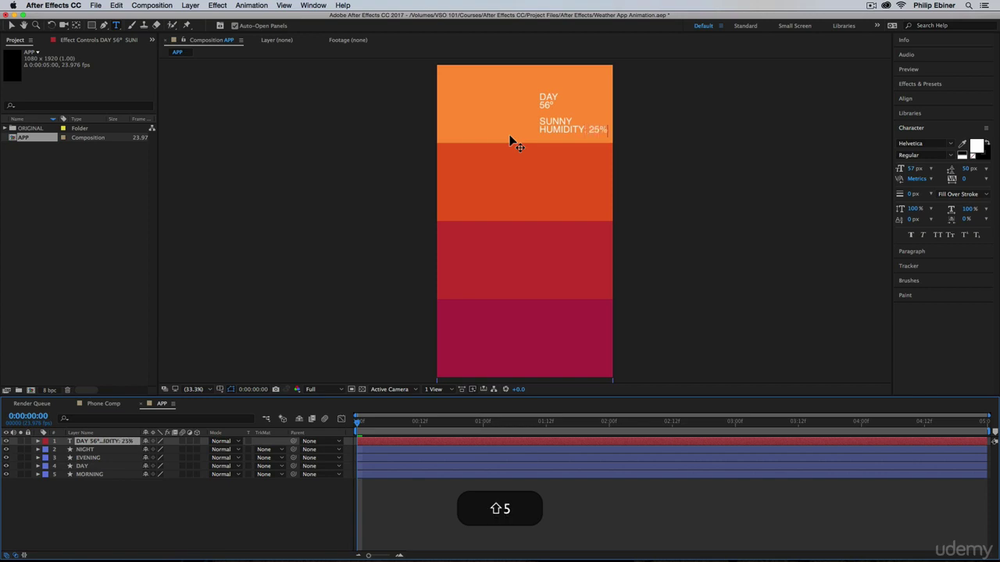
Set the SUNNY and HUMIDITY lines to a 34 px font size with 42 px leading
left_click_drag(544, 118, 624, 141)
left_click(912, 170)
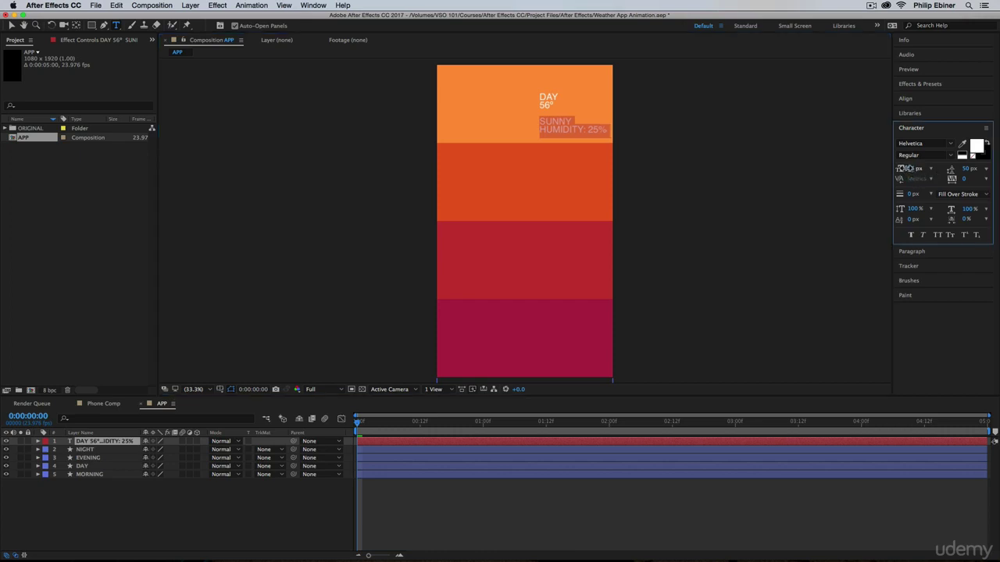
left_click_drag(906, 169, 892, 169)
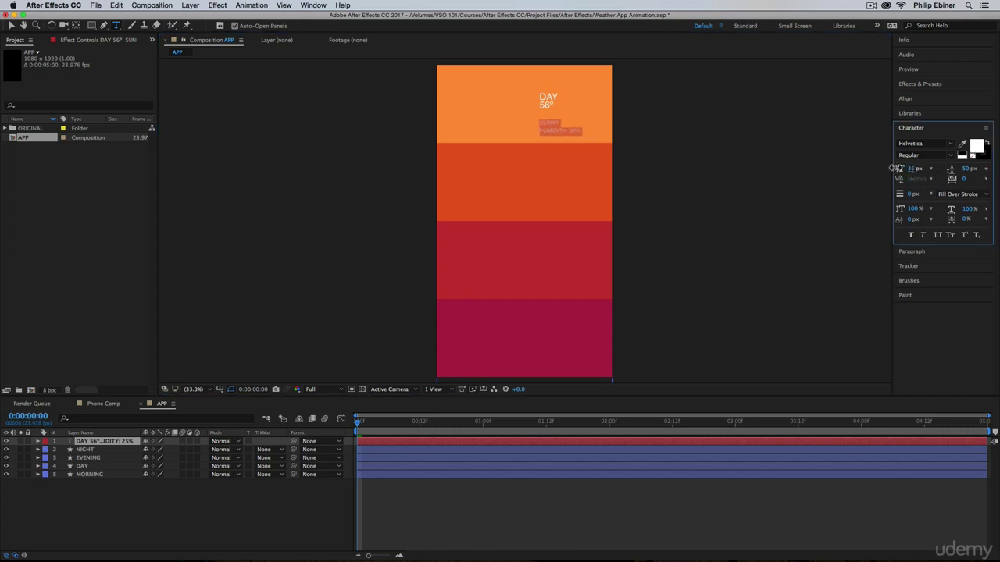
left_click_drag(966, 172, 957, 168)
Set the leading of the DAY and 56º lines to 67 px, and leave text editing
left_click(546, 110)
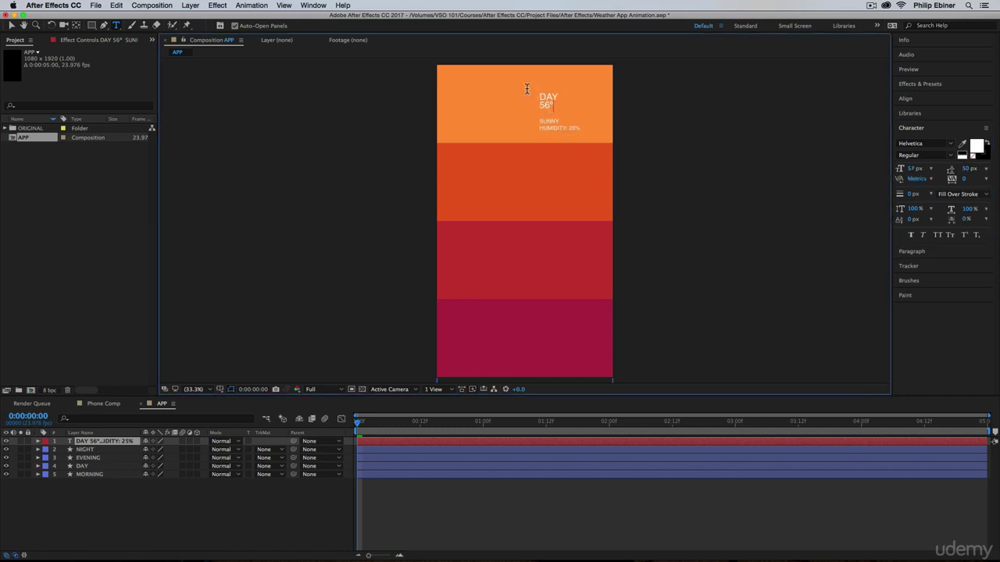
left_click_drag(526, 88, 556, 107)
left_click_drag(968, 169, 978, 168)
left_click(11, 27)
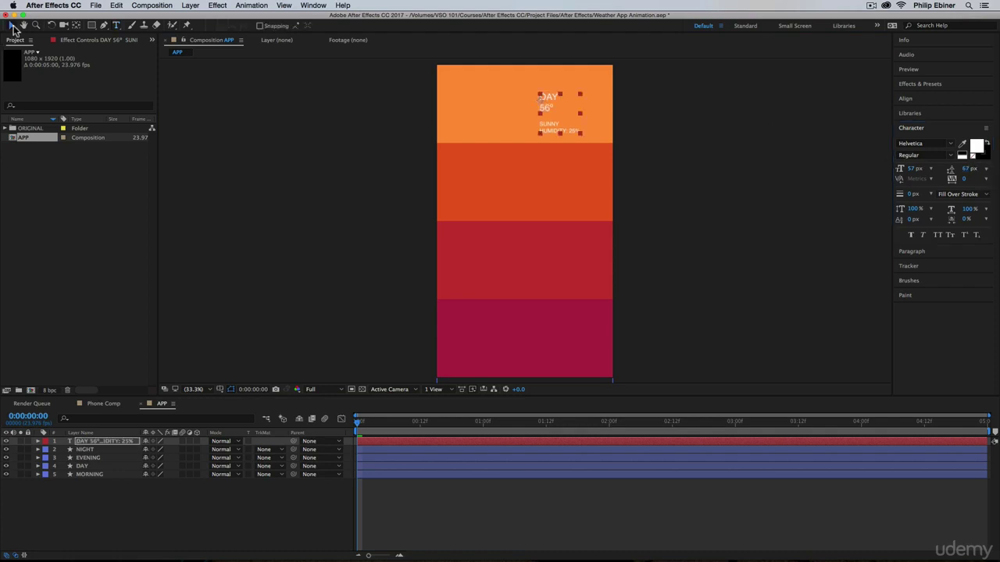
Scale the text label up to 148% and reposition it near the right side of the top orange band
mouse_move(548, 100)
left_mouse_down()
mouse_move(558, 125)
mouse_move(550, 97)
left_mouse_up()
key("s")
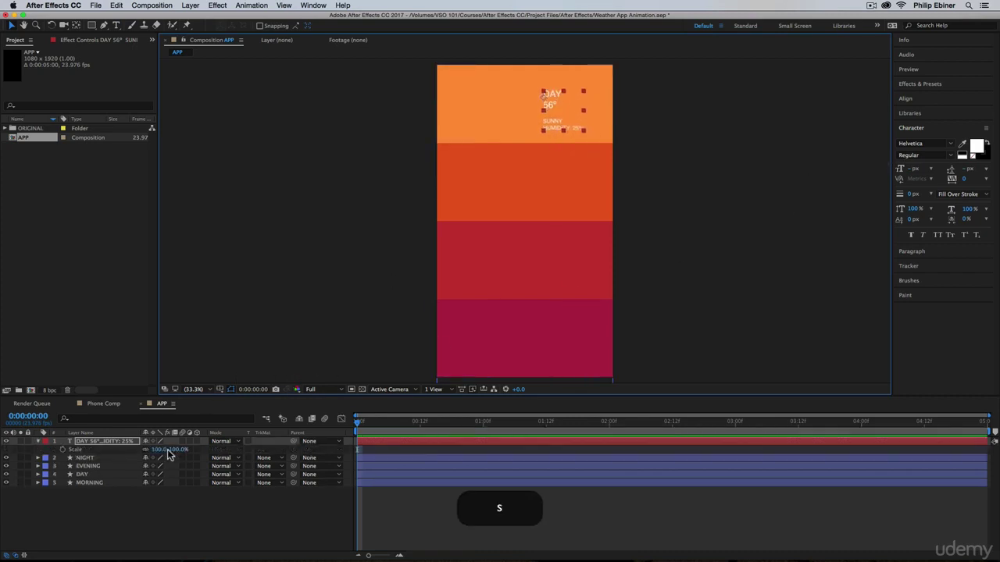
left_click_drag(165, 451, 196, 451)
left_click_drag(557, 93, 555, 99)
left_click_drag(173, 450, 181, 450)
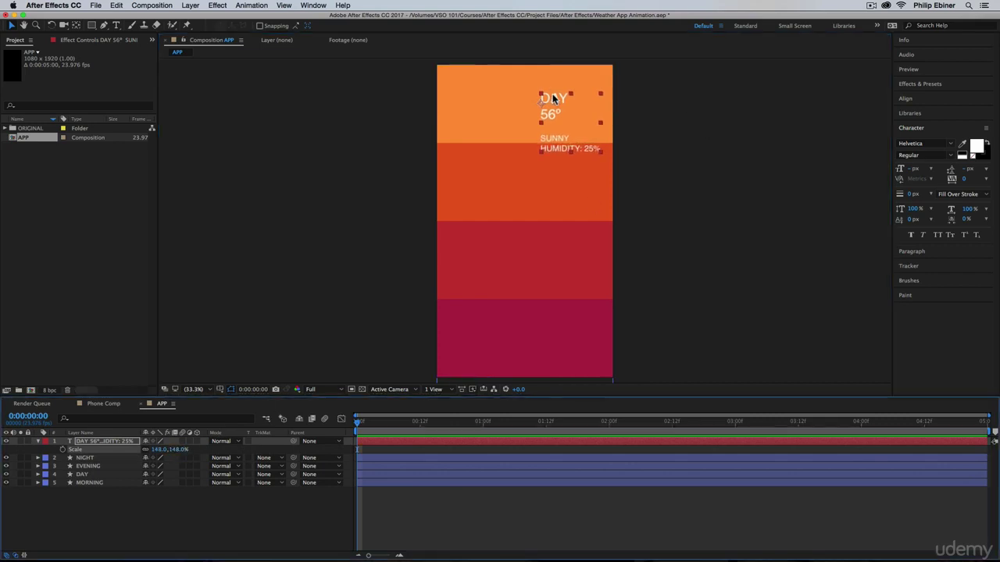
left_click_drag(553, 99, 555, 100)
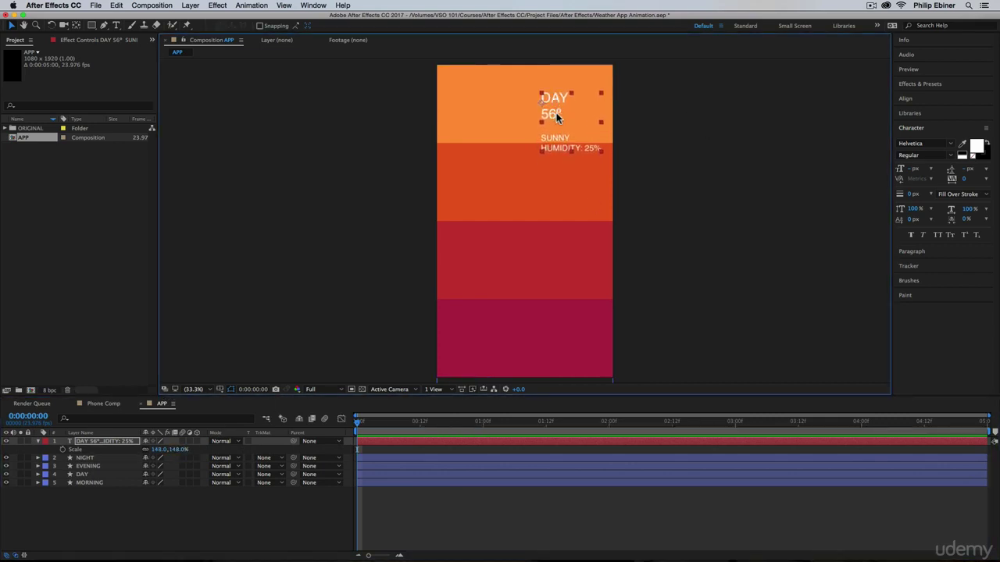
Insert another blank line between 56º and SUNNY, and nudge the text label slightly up
double_click(558, 115)
left_click(562, 114)
key("Return")
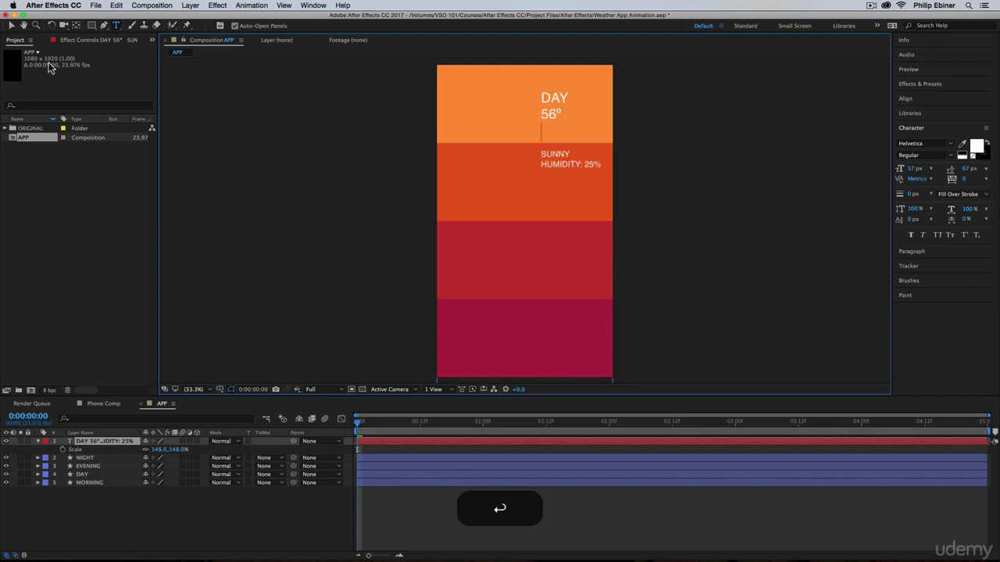
left_click(12, 25)
left_click_drag(562, 96, 562, 94)
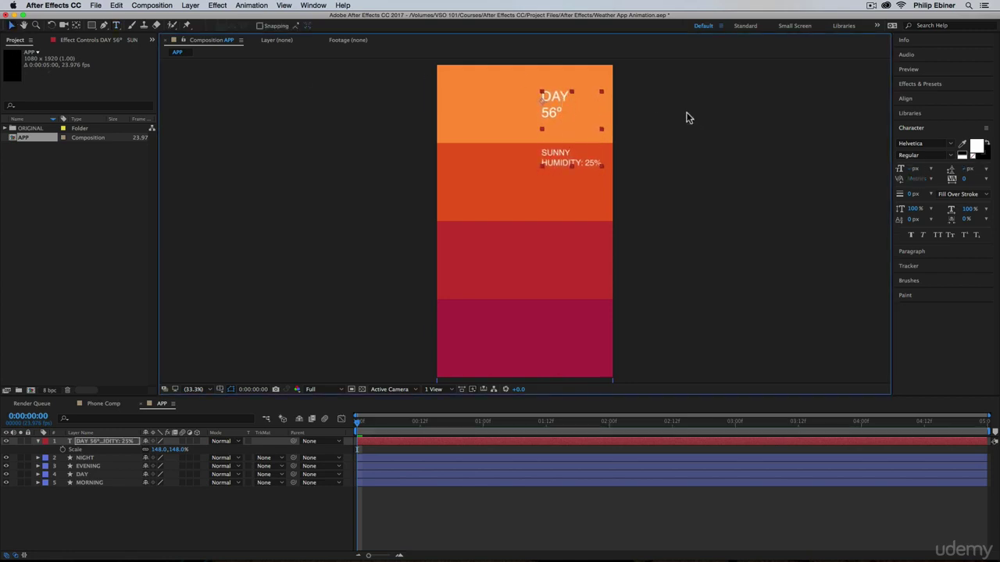
Reorder the text layer so it sits directly above the MORNING shape layer, and deselect it
left_click_drag(103, 443, 97, 477)
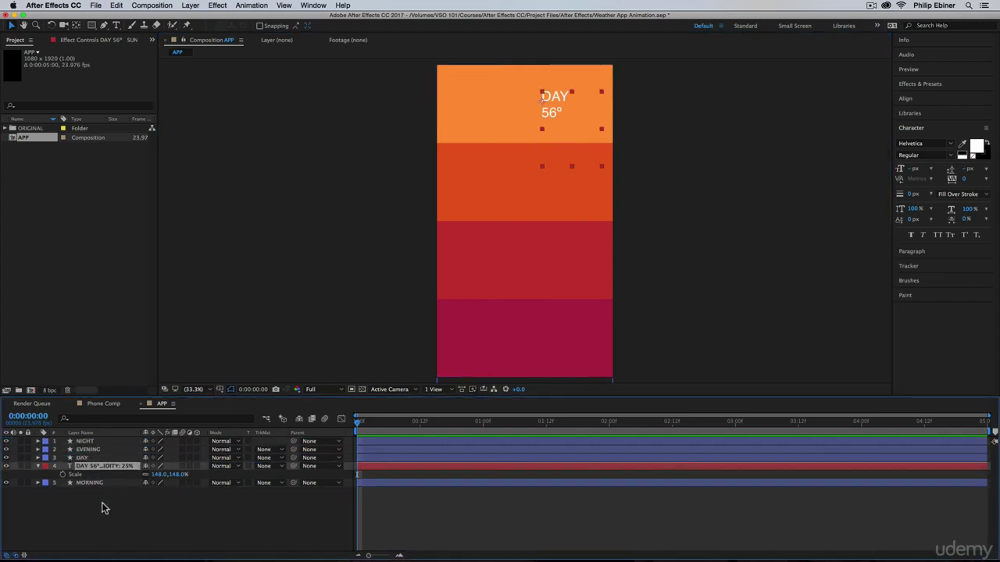
left_click(104, 509)
Check the band names in Phone Comp, and replace the top label's heading DAY with MORNING
left_click(102, 403)
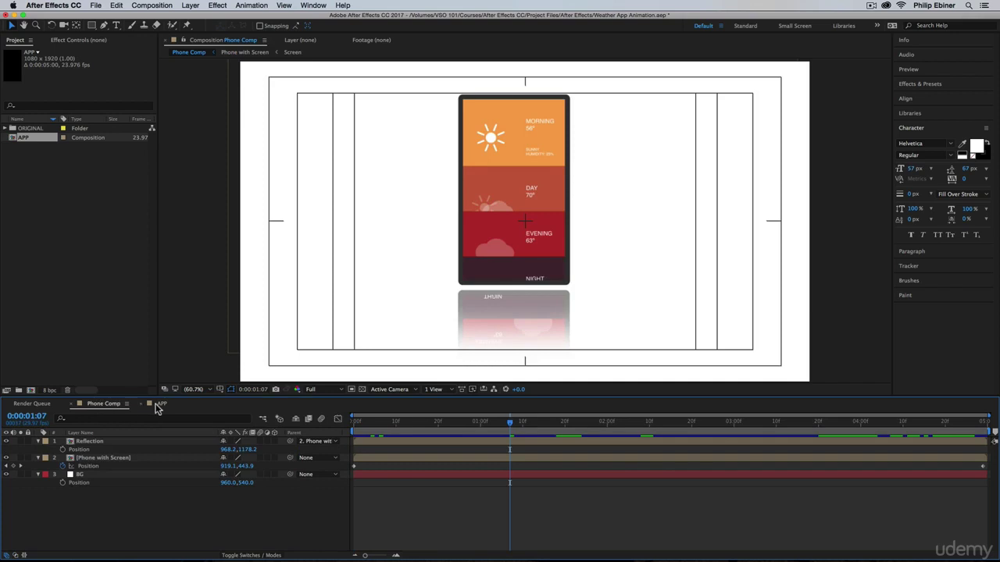
left_click(159, 403)
double_click(556, 97)
double_click(559, 96)
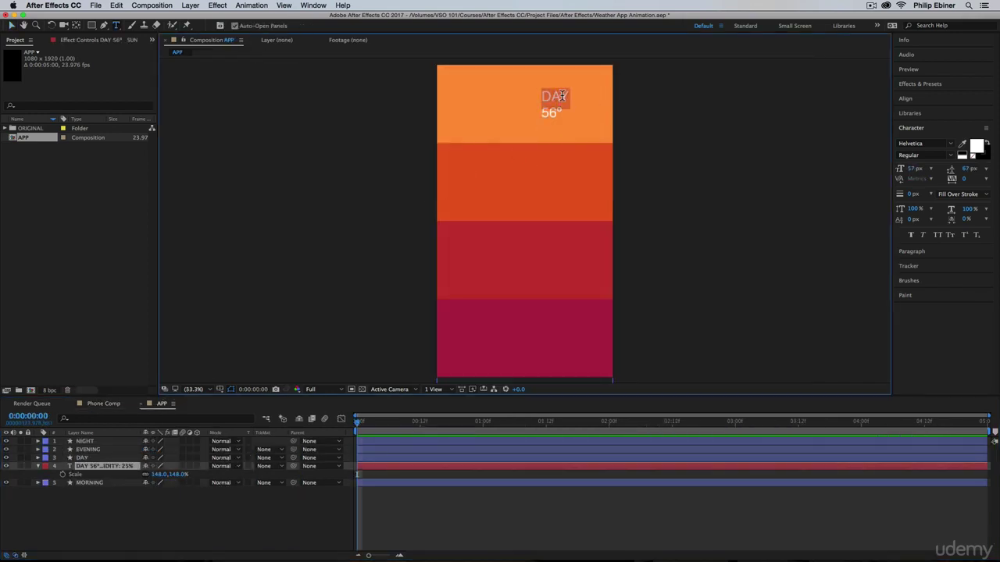
type("MORNING")
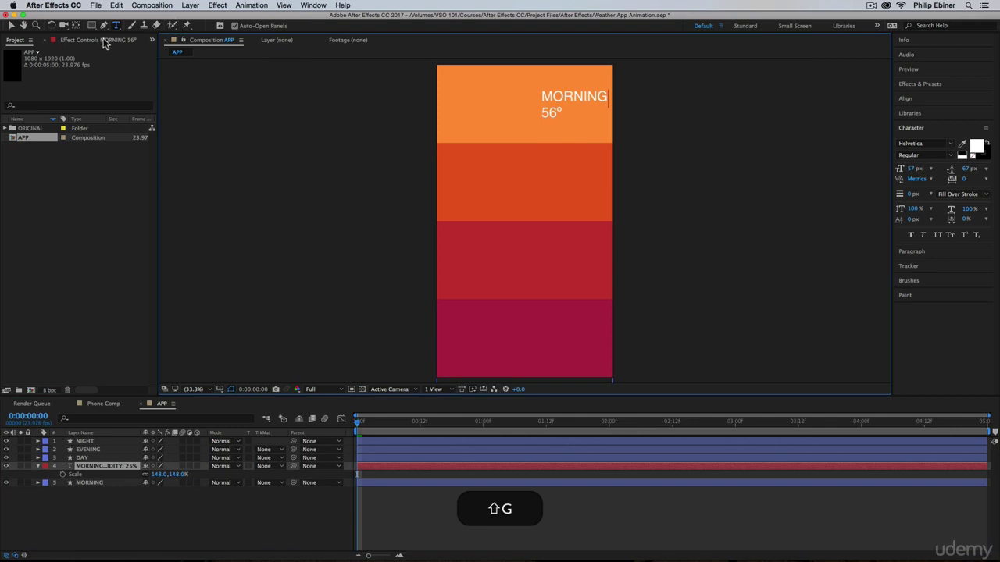
Shift the MORNING text label left, away from the frame's right edge, and deselect it
left_click(13, 26)
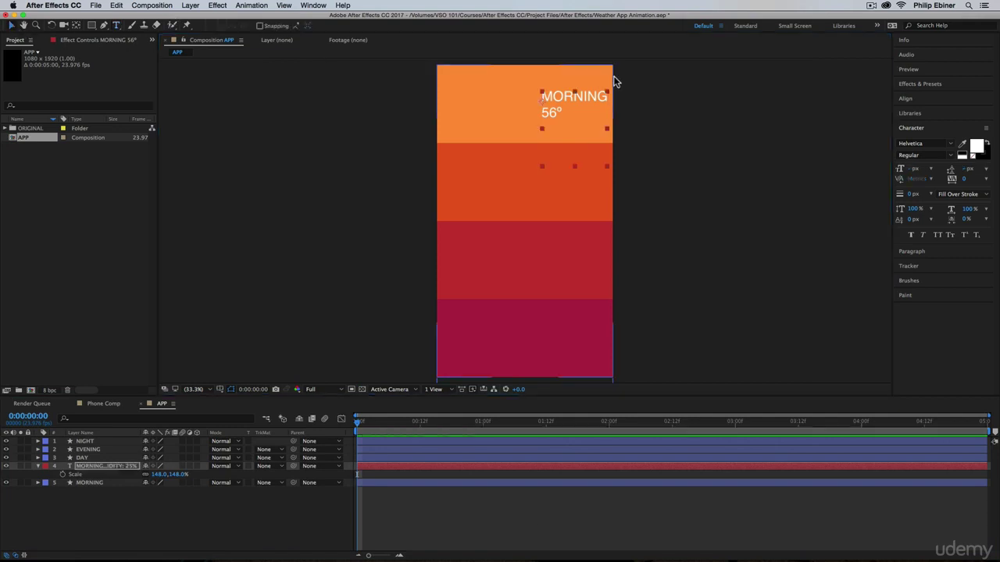
left_click_drag(583, 94, 568, 91)
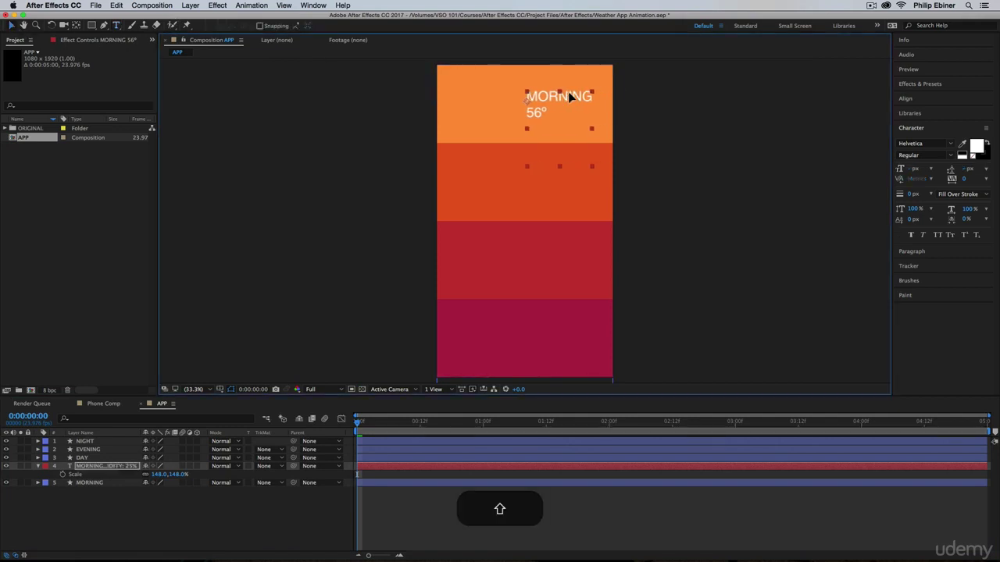
left_click(454, 515)
left_click_drag(383, 421, 87, 453)
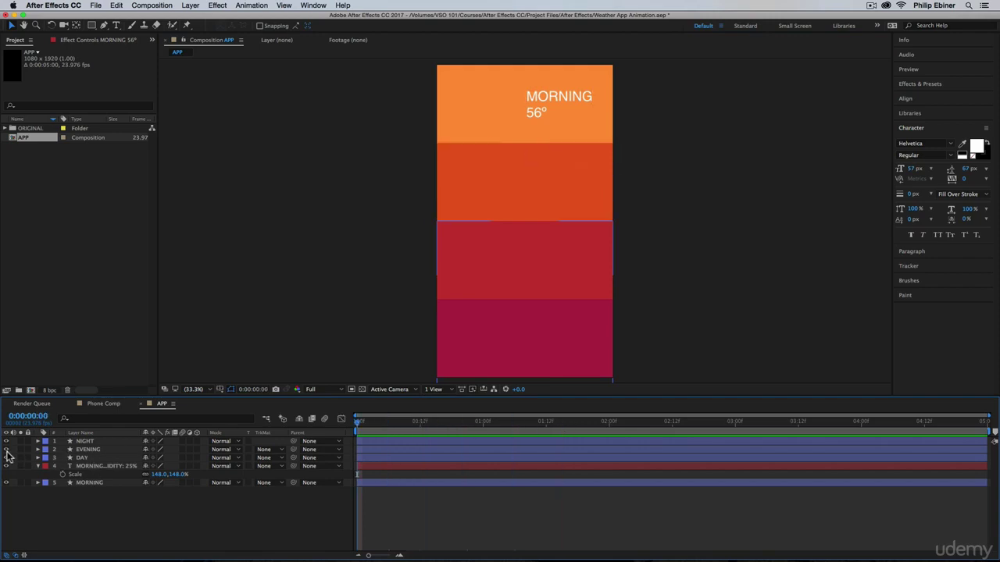
left_click_drag(6, 458, 6, 437)
Duplicate the MORNING text layer, move the copy to the top of the layer stack, and place its text straight down in the second band
left_click(101, 467)
key("super+d")
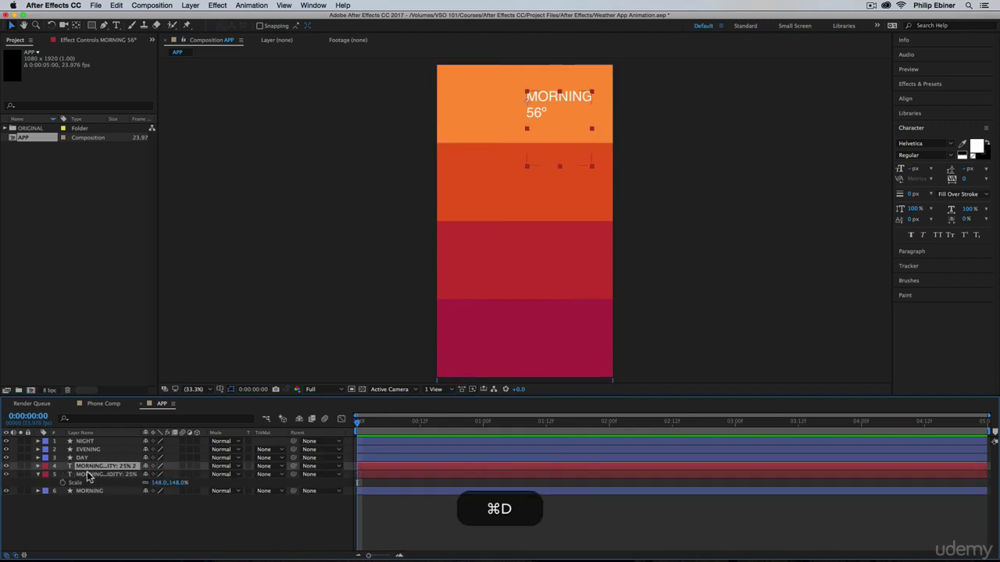
left_click_drag(89, 467, 98, 439)
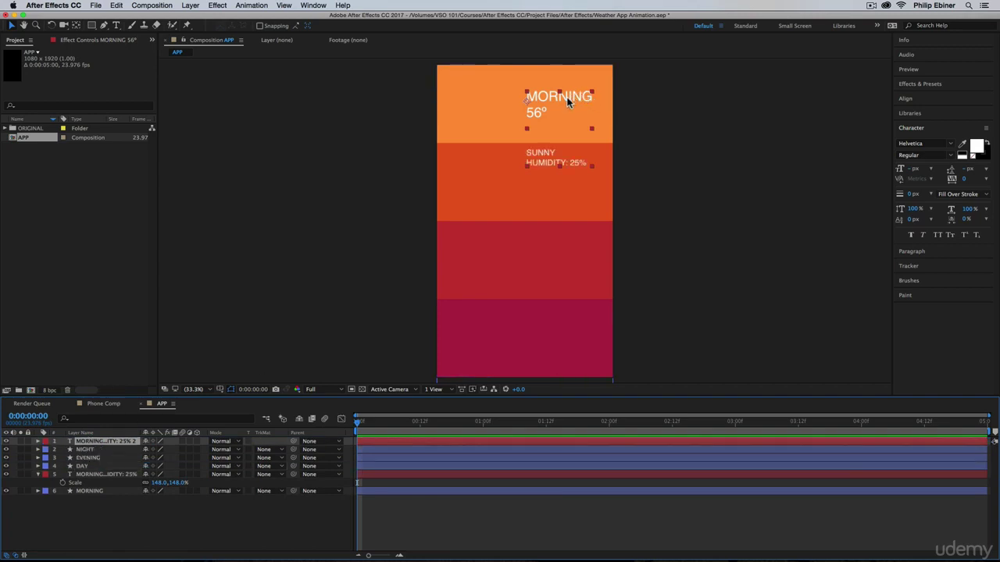
left_click_drag(568, 101, 568, 181)
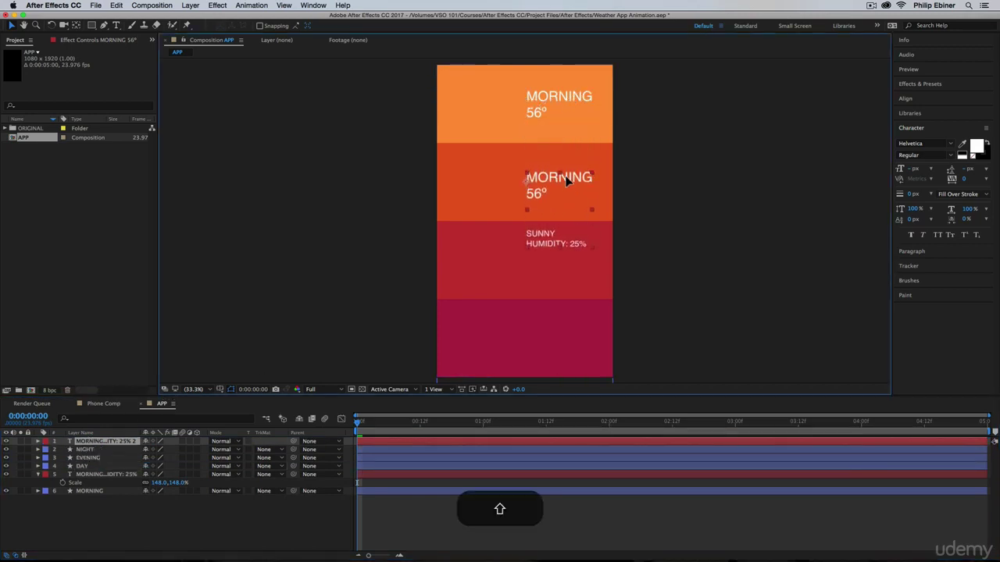
Change the copied label's heading to DAY on its own line and its temperature to 78º
double_click(563, 178)
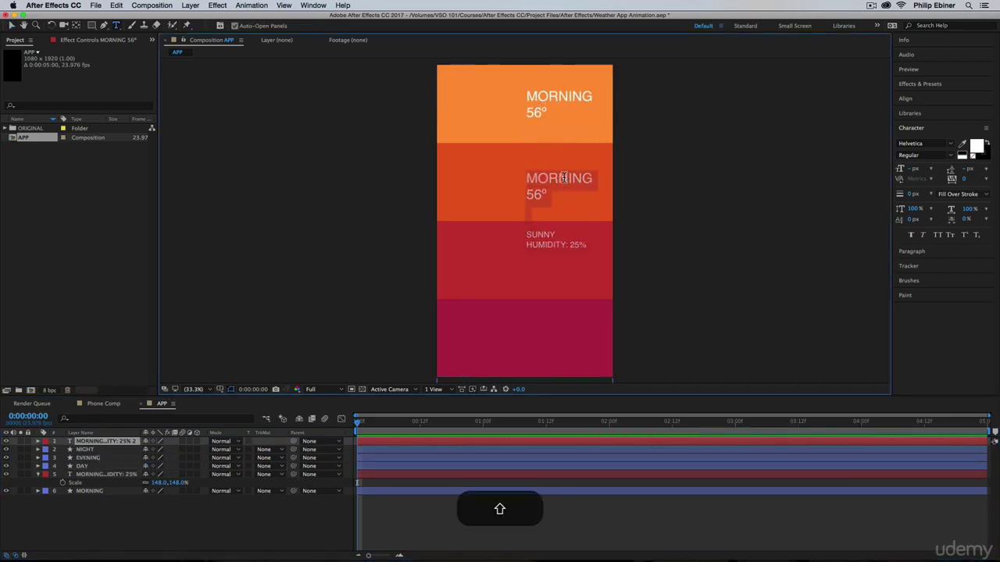
double_click(563, 177)
type("DAY56°")
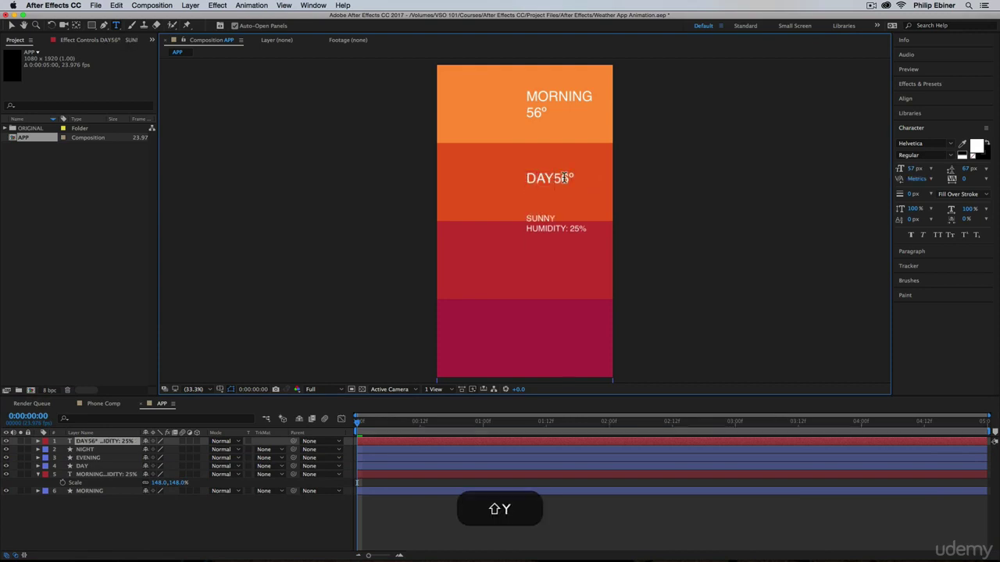
key("shift+Return")
left_click_drag(545, 197, 509, 193)
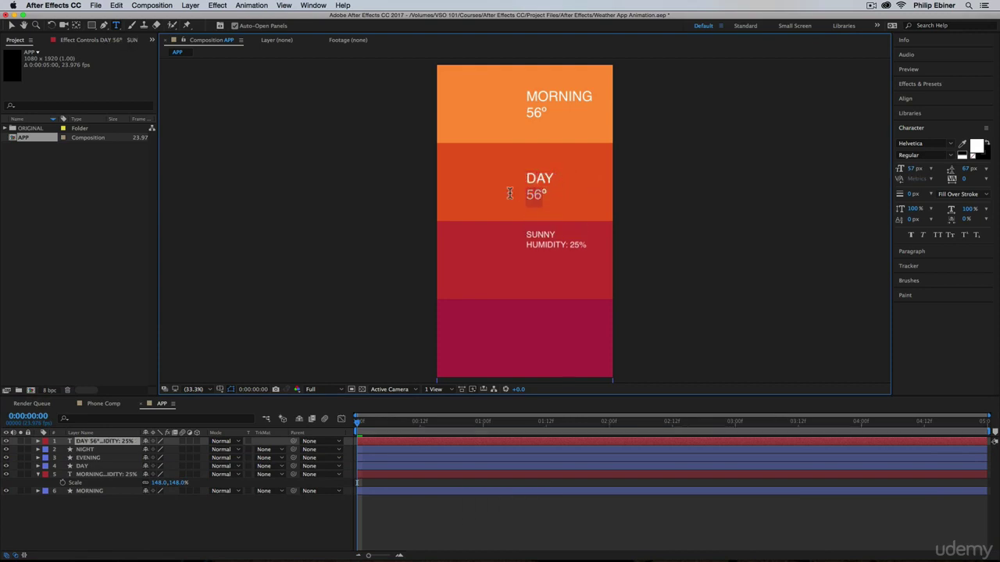
type("7")
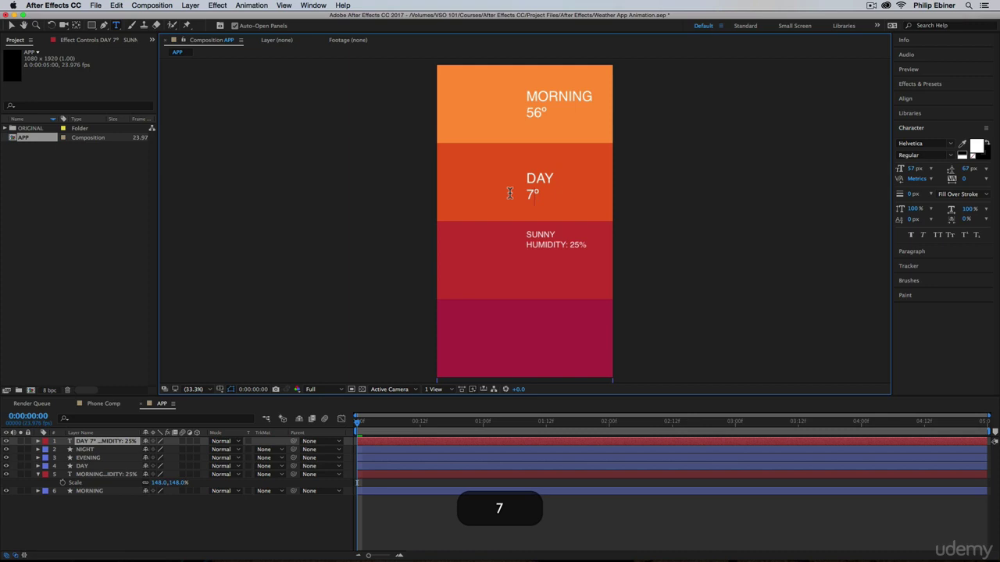
type("8")
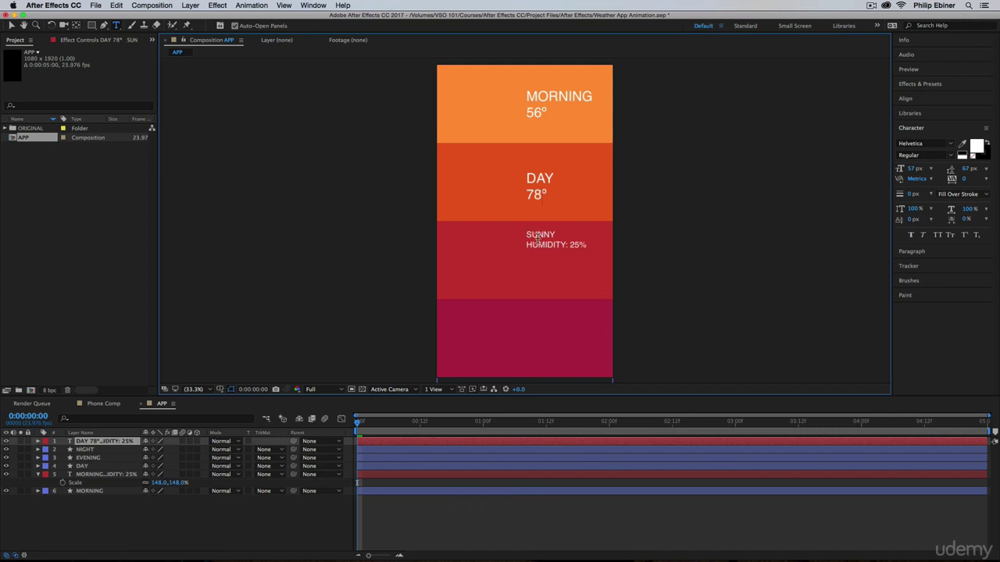
Change the humidity in the DAY text label to 10%
double_click(576, 245)
type("10")
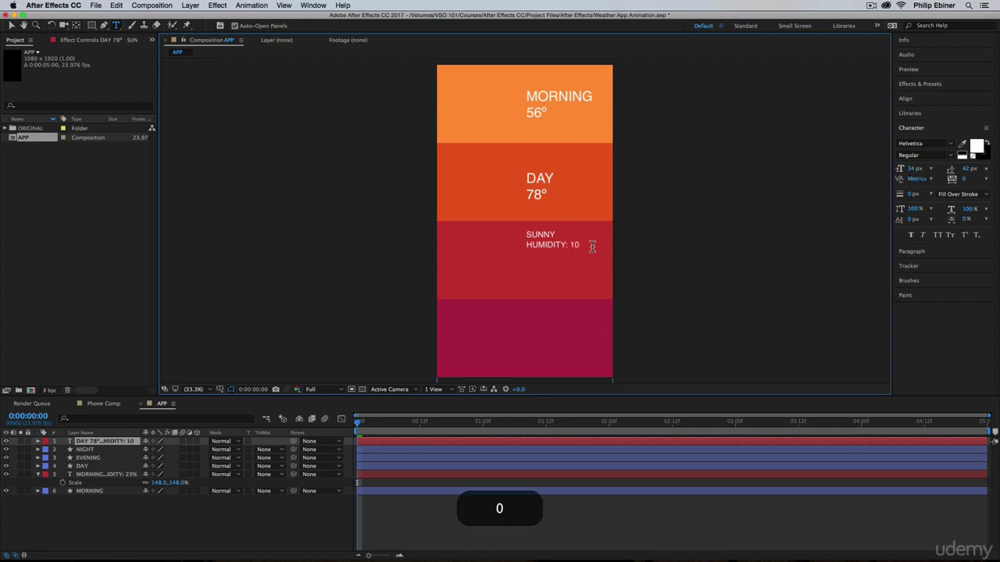
type("%")
left_click(11, 25)
Duplicate the DAY text layer, keeping the original just above the DAY band layer, and place the top copy's text in the third band
mouse_move(107, 441)
left_mouse_down()
mouse_move(111, 463)
mouse_move(96, 457)
mouse_move(93, 443)
left_mouse_up()
key("super+d")
left_click(539, 181)
left_click_drag(535, 251, 535, 265)
Change the copied label in the third band to read EVENING, 63º and CLOUDY on its first three text lines
double_click(534, 260)
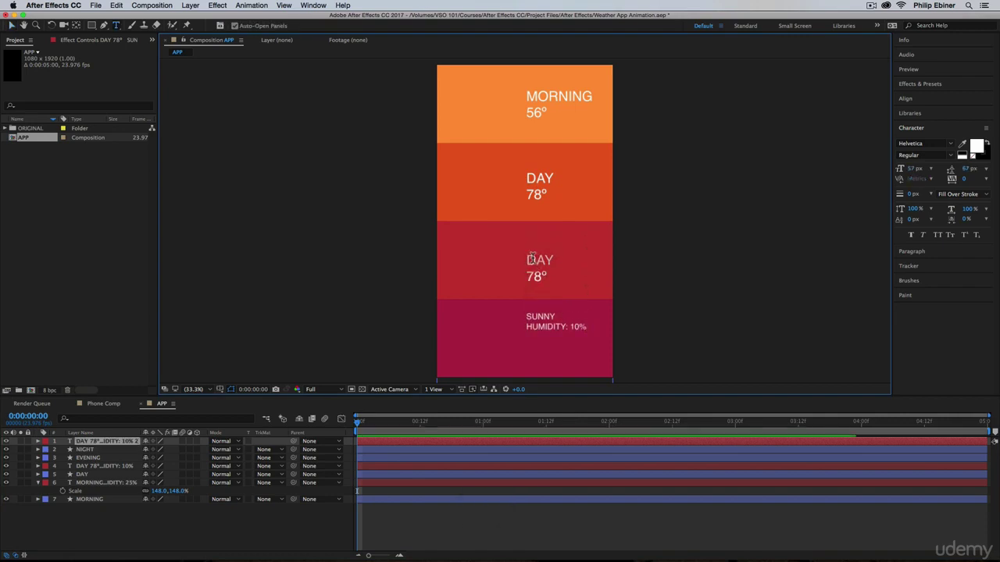
key("shift")
type("EVENING ")
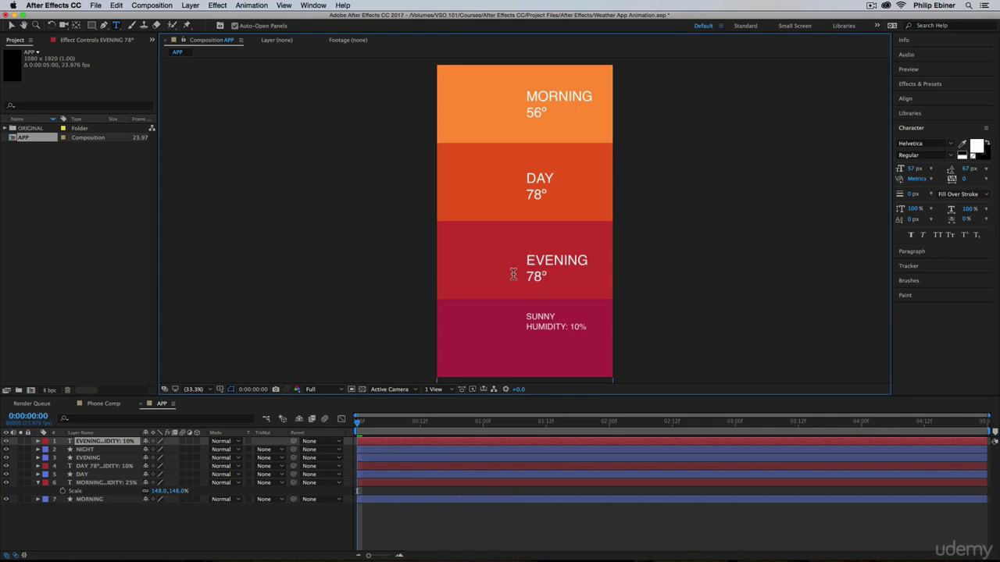
type("63º ")
type("CLOUD")
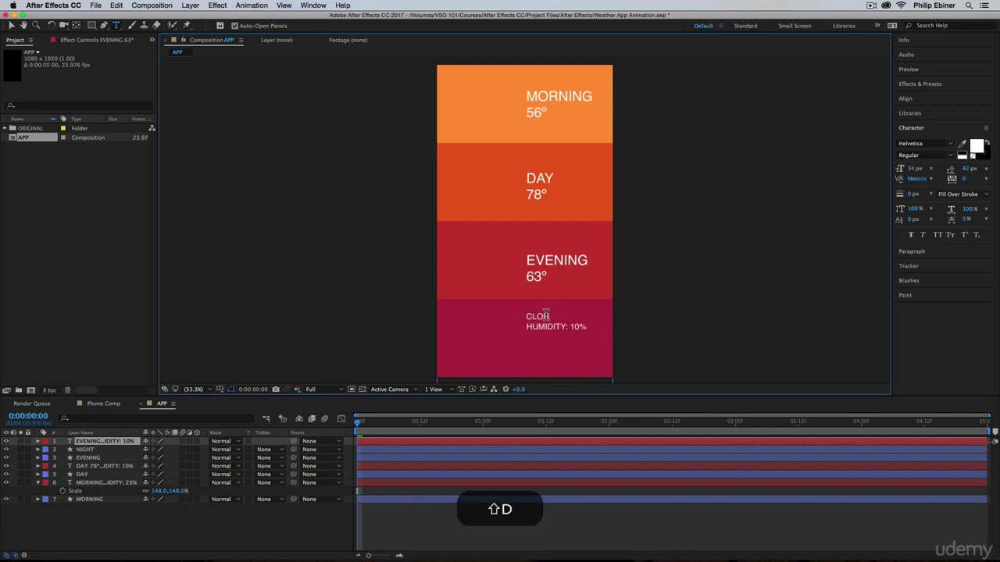
type("Y")
Change the humidity in the EVENING text label to 34%
left_click(580, 327)
key("BackSpace")
key("BackSpace")
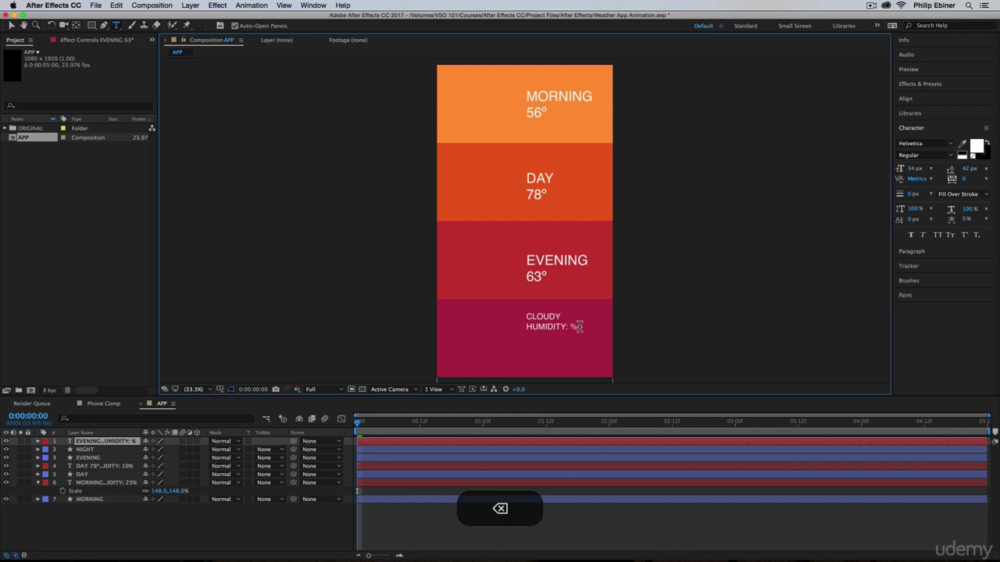
type("34")
left_click(12, 25)
Duplicate the EVENING text layer, keeping the original just above the EVENING band layer, and move the top copy's text into the bottom band
left_click(94, 442)
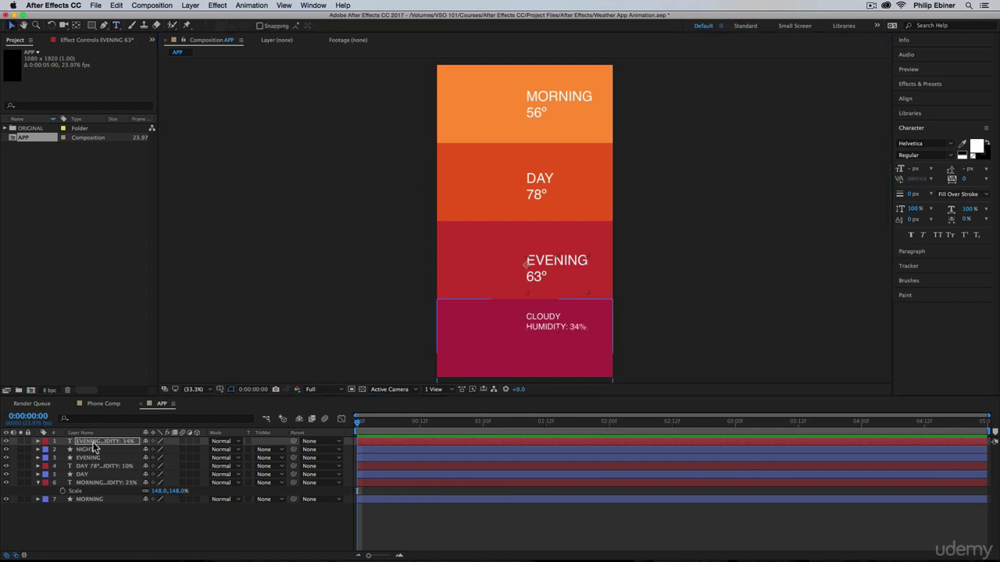
mouse_move(94, 443)
left_mouse_down()
mouse_move(96, 452)
mouse_move(98, 439)
left_mouse_up()
key("super+d")
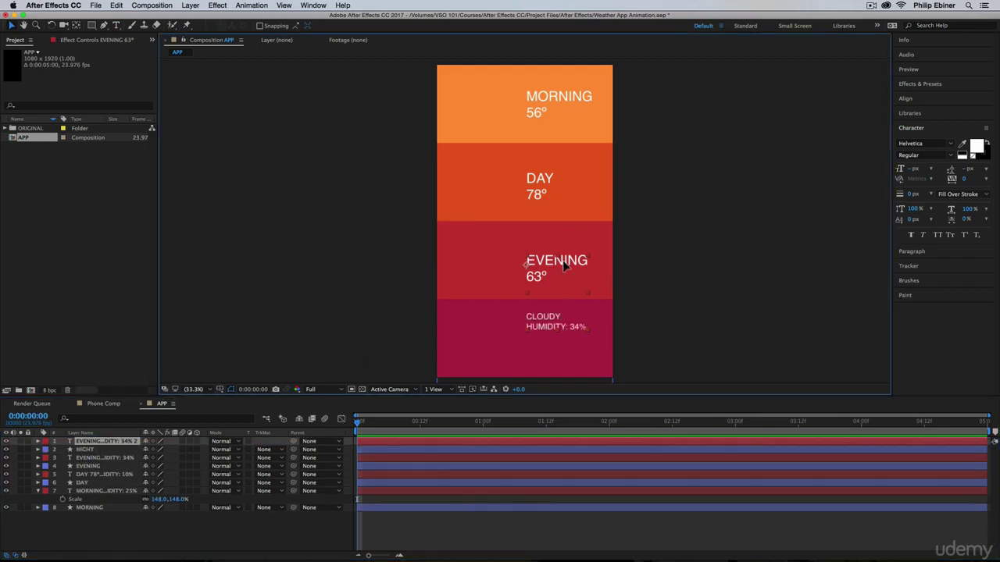
left_click_drag(561, 265, 562, 311)
Change the heading of the bottom band's copied label to NIGHT and its temperature to 52º
key("super+t")
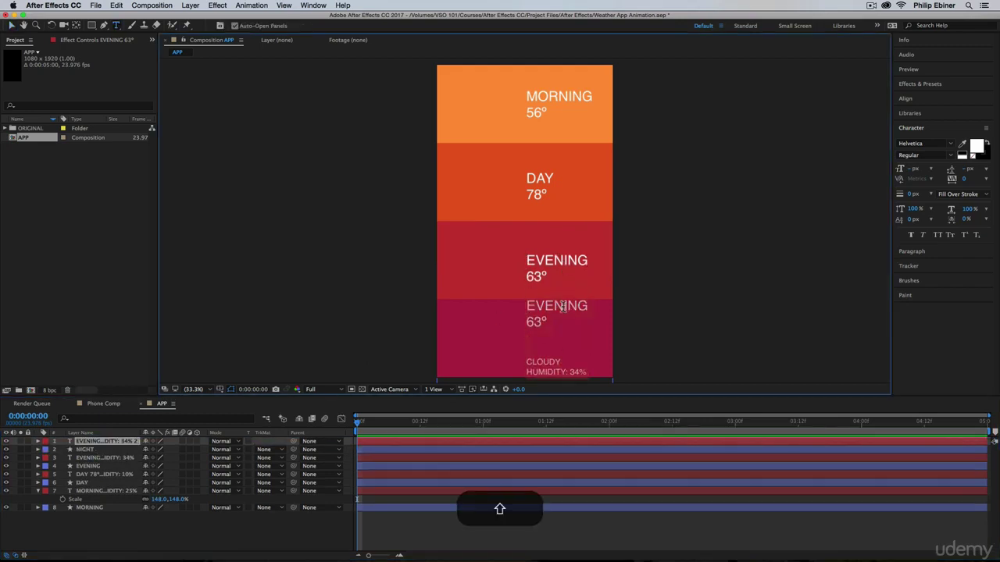
double_click(565, 305)
type("DAY")
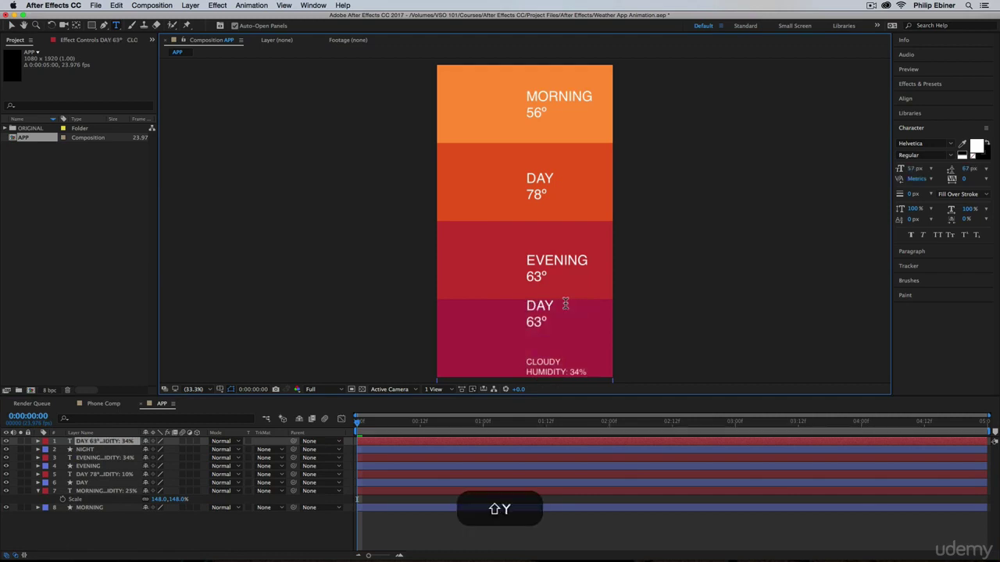
key("BackSpace")
key("BackSpace")
key("BackSpace")
type("NIGHT")
key("BackSpace")
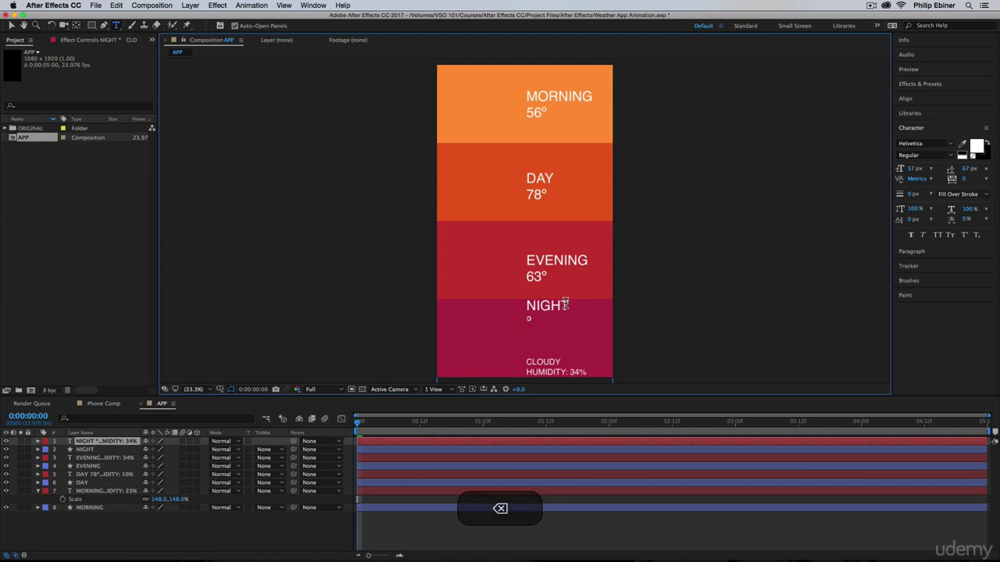
type("52")
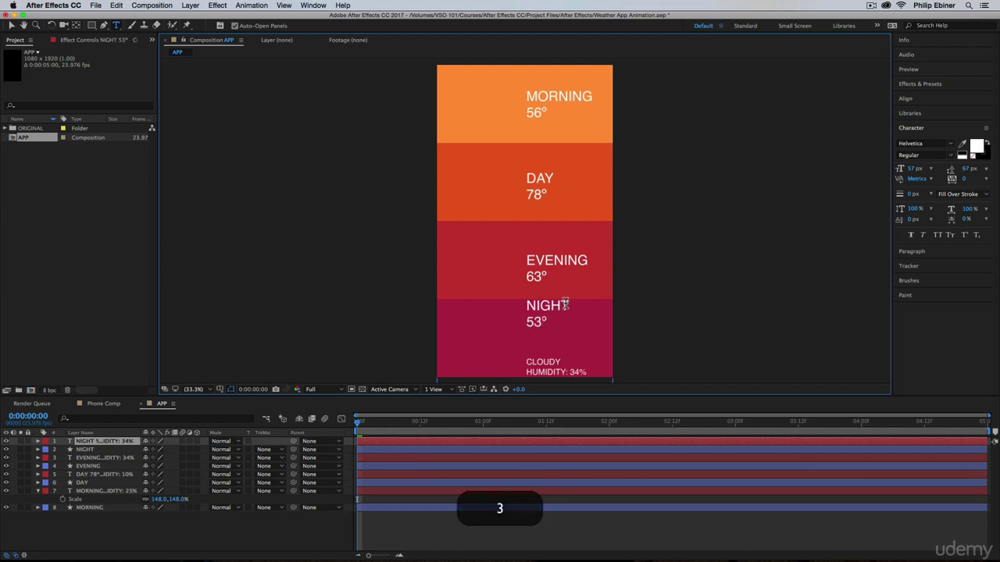
Change the NIGHT label's weather condition to CLEAR and its humidity to 9%
left_click(540, 361)
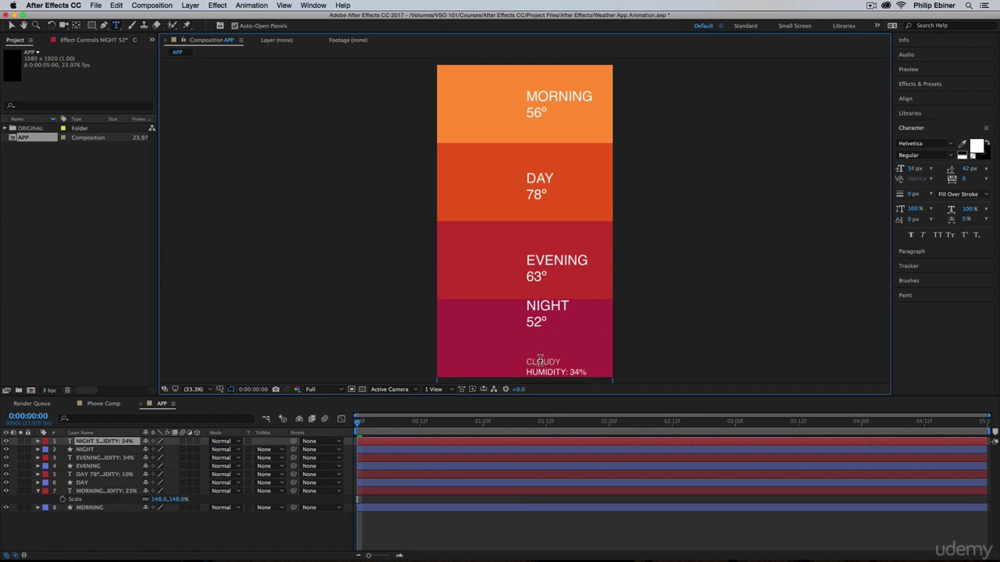
key("Delete")
key("Delete")
key("Delete")
key("Delete")
type("EAR")
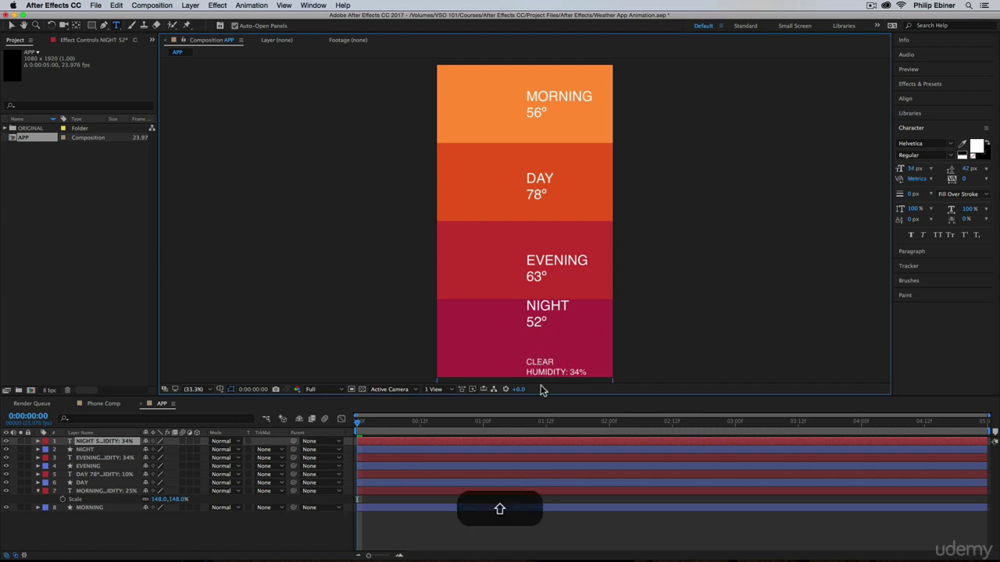
left_click(579, 373)
key("BackSpace")
key("BackSpace")
type("9")
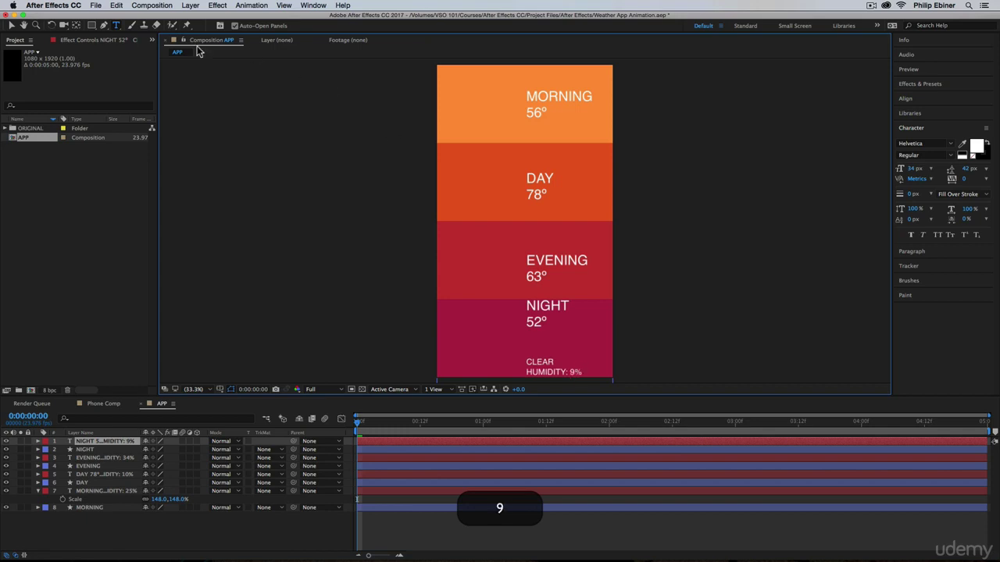
left_click(12, 25)
Move the NIGHT text label straight down within its band, deselect it, and collapse the MORNING text layer's properties
left_click_drag(560, 310, 560, 338)
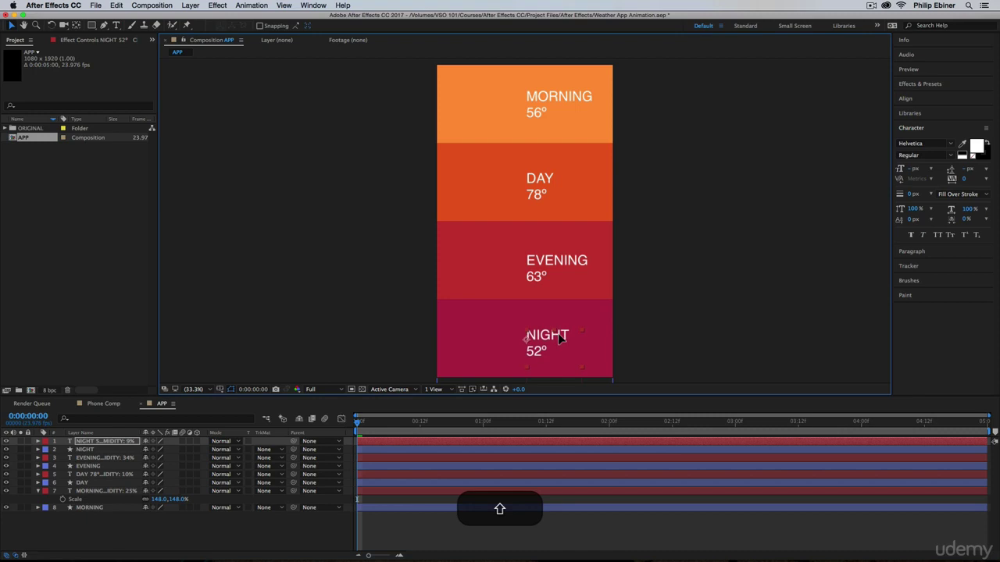
left_click(522, 541)
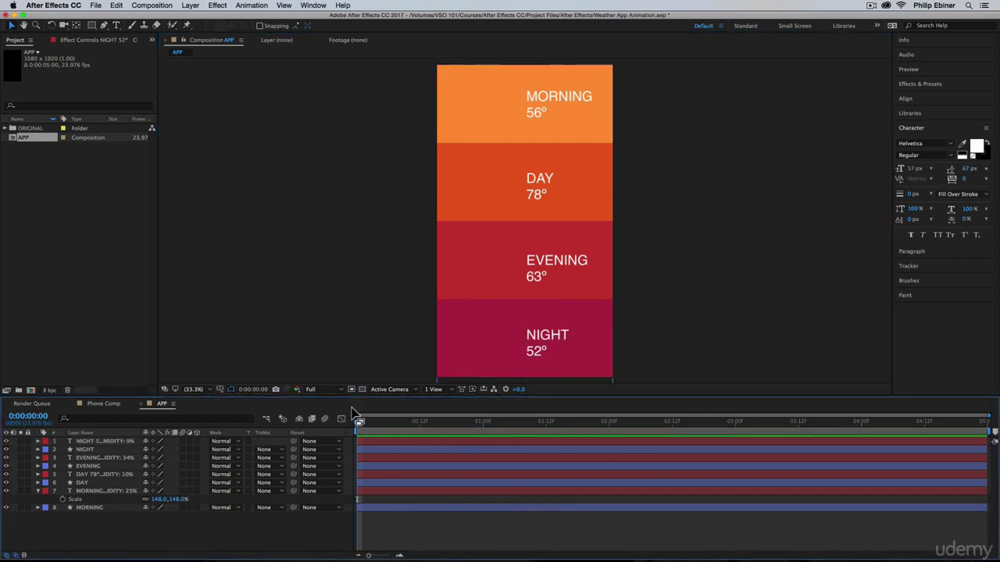
left_click(39, 493)
left_click(38, 491)
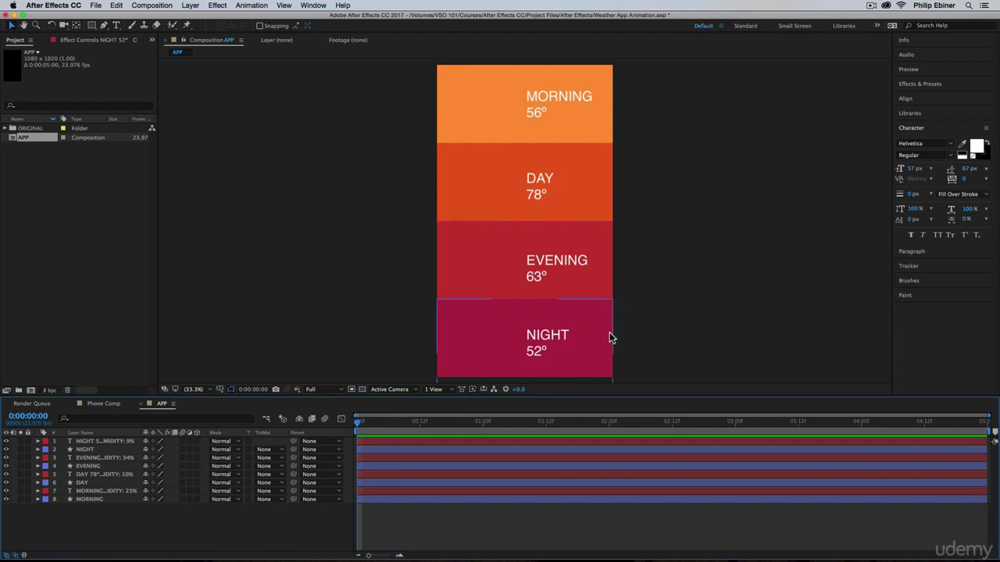
Parent the NIGHT, EVENING, DAY and MORNING text layers each to the band layer of the same name
left_click(121, 442)
left_click_drag(295, 442, 107, 450)
left_click_drag(295, 462, 123, 467)
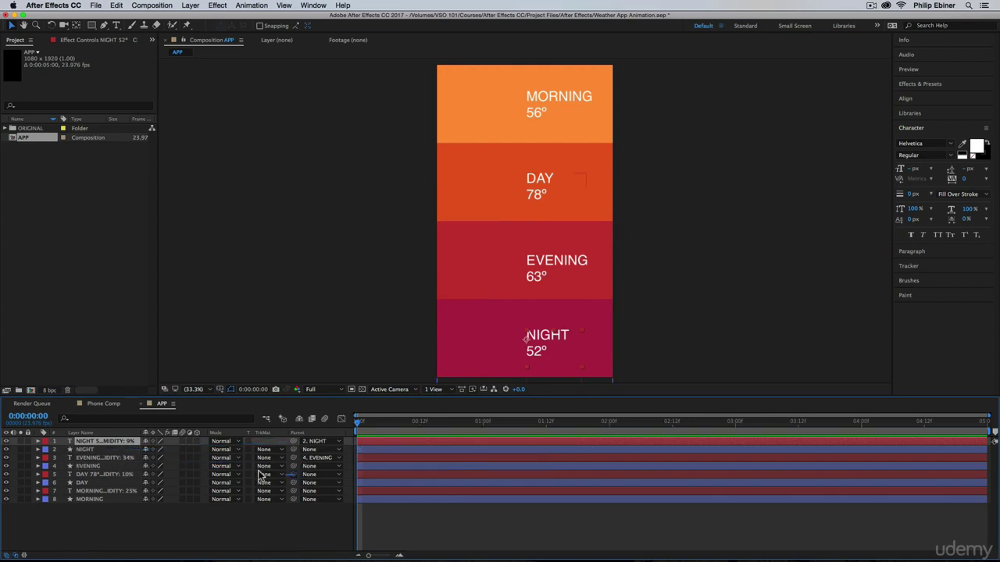
left_click_drag(260, 474, 94, 484)
left_click_drag(286, 496, 90, 500)
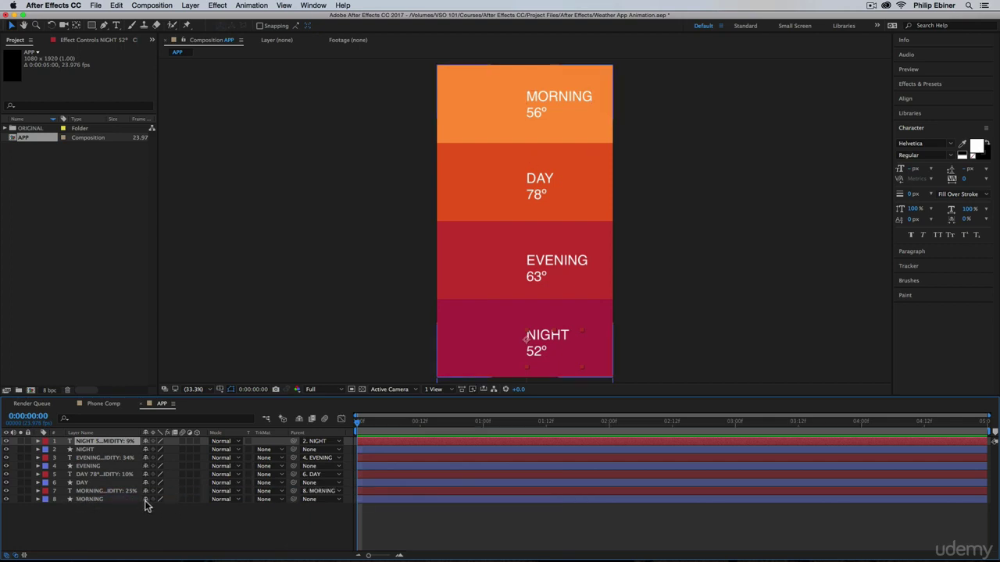
Test the parenting by shifting the MORNING band's vertical position, and undo the move
left_click(92, 499)
key("p")
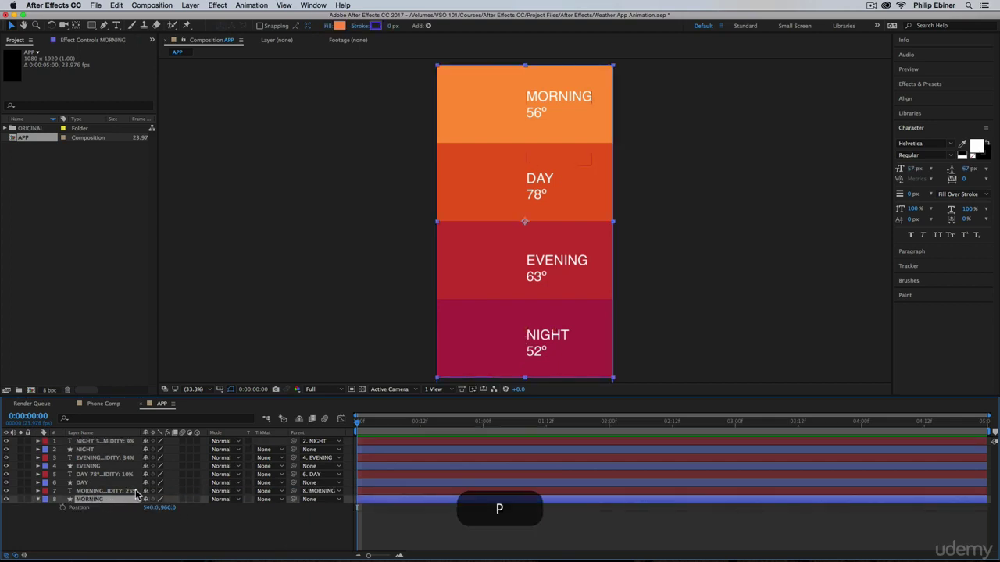
left_click_drag(170, 507, 360, 499)
key("super+z")
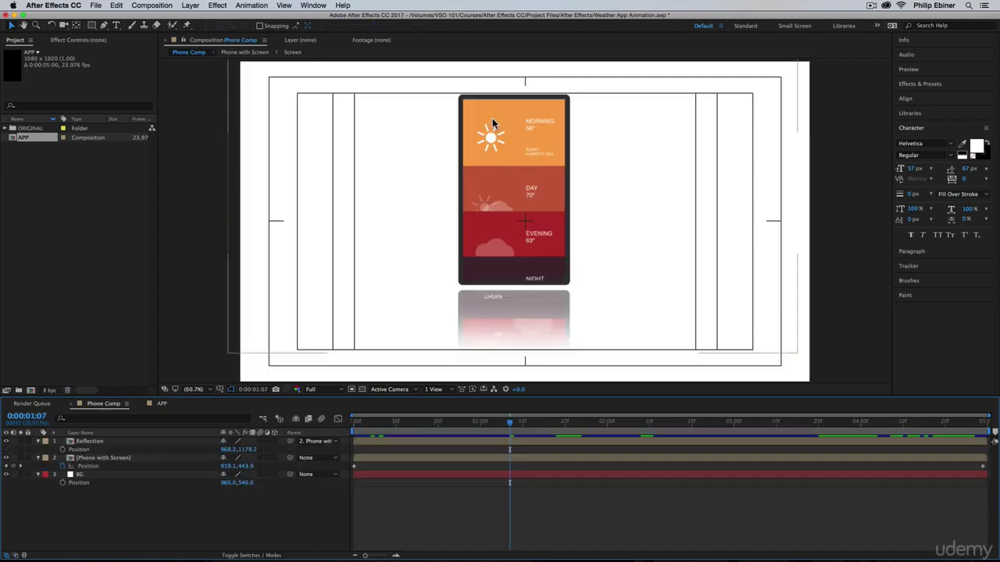
Check the weather icons in Phone Comp, and set up the Ellipse tool with a white fill in the APP composition
left_click_drag(498, 423, 493, 395)
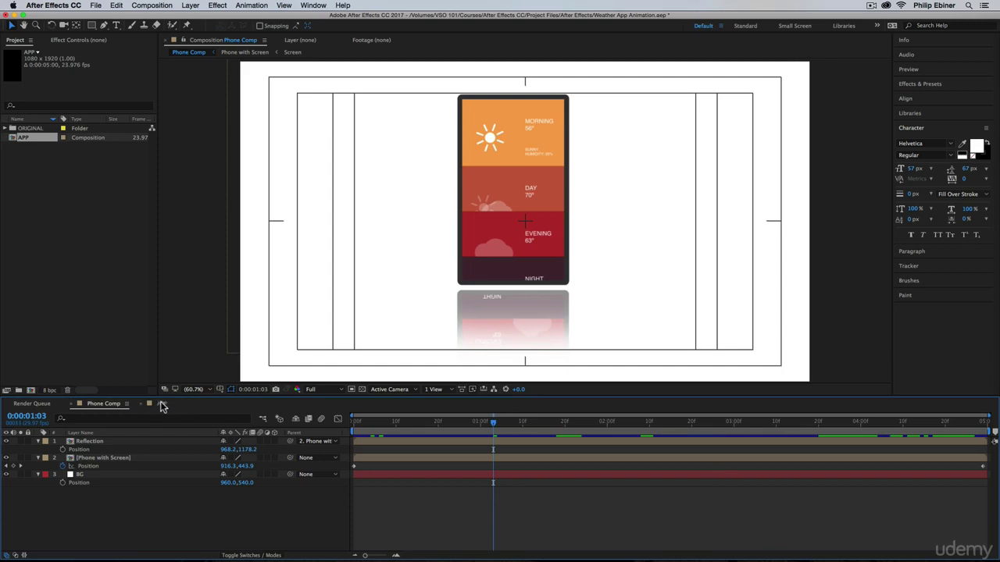
left_click(161, 403)
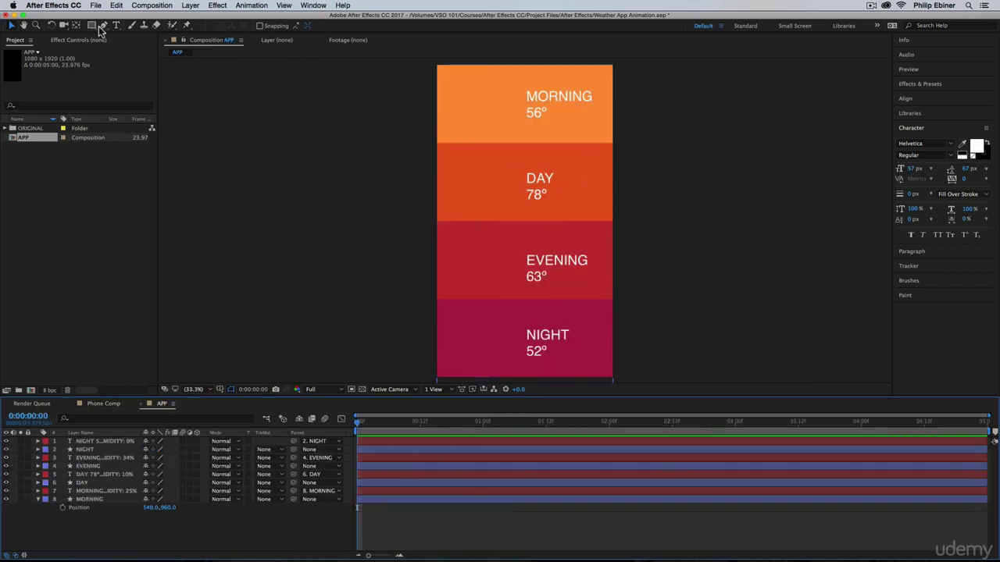
left_click_drag(91, 28, 141, 42)
left_click(262, 26)
left_click_drag(706, 246, 484, 108)
left_click(839, 183)
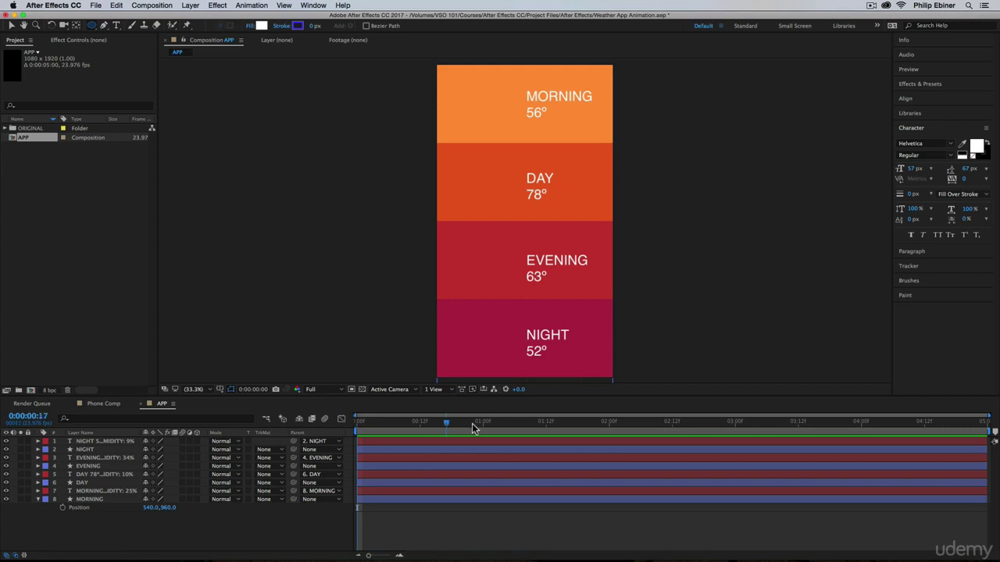
With the NIGHT layers hidden, draw three overlapping white ellipses as a cloud beside the EVENING text, and rename the shape layer Cloud
left_click_drag(446, 253, 484, 282)
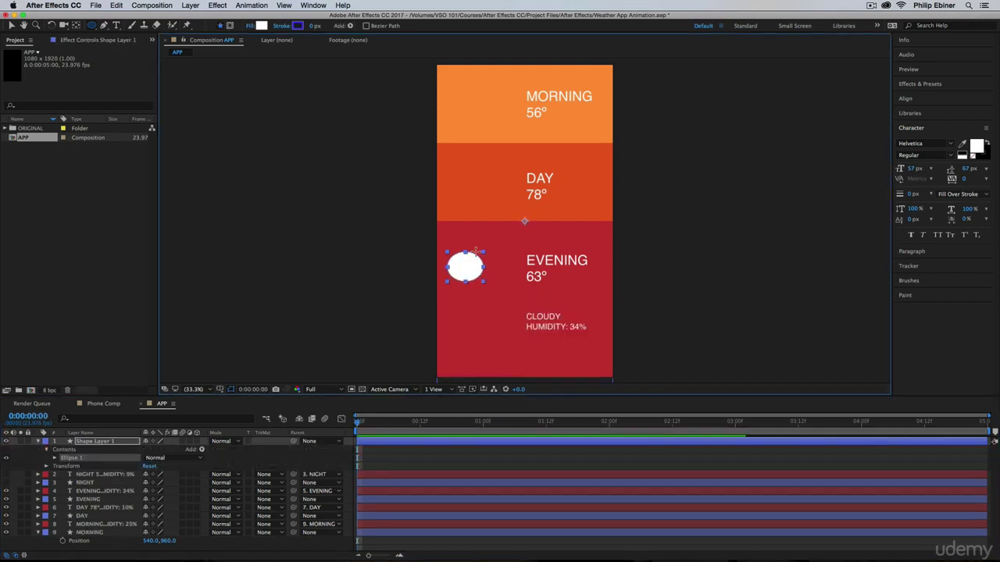
left_click_drag(462, 241, 494, 283)
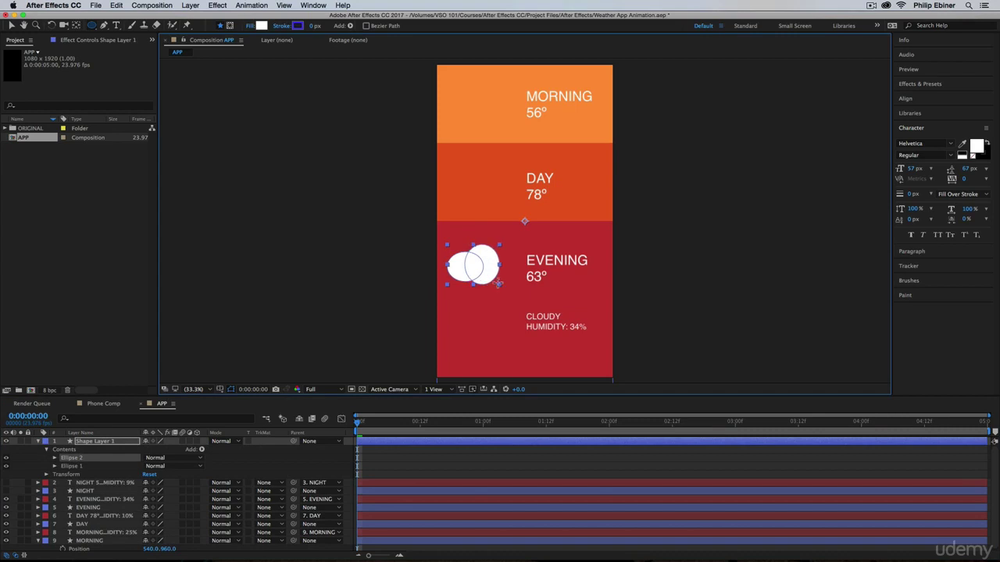
left_click_drag(480, 249, 515, 279)
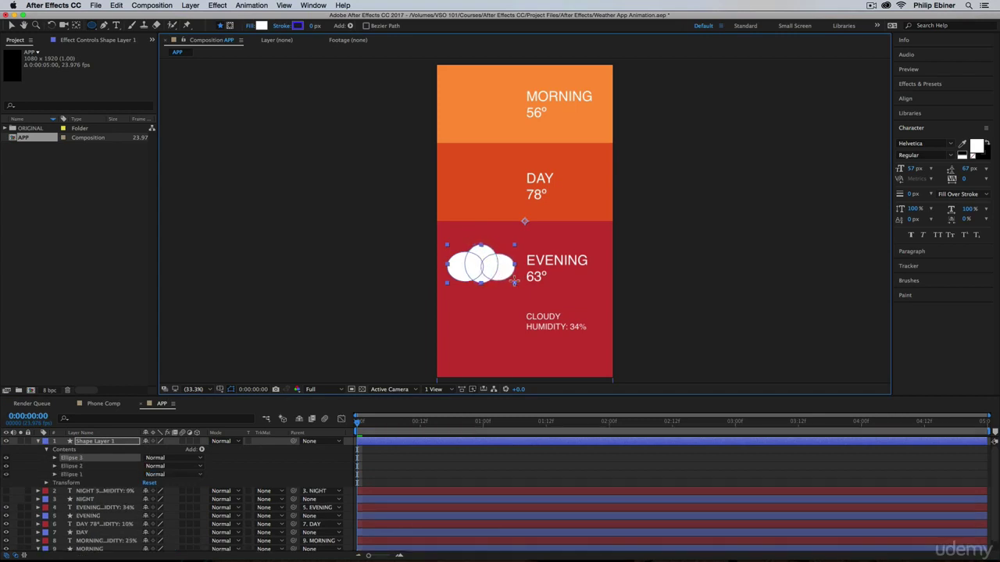
left_click(96, 442)
key("Return")
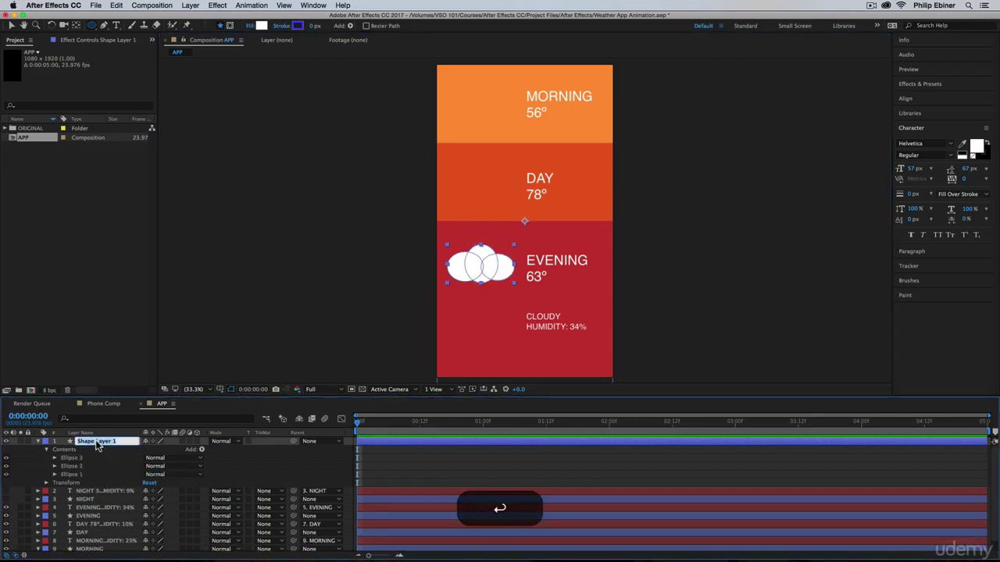
type("Cloud")
key("Return")
Scale the Cloud layer to 71% and reposition the cloud beside the EVENING text
key("s")
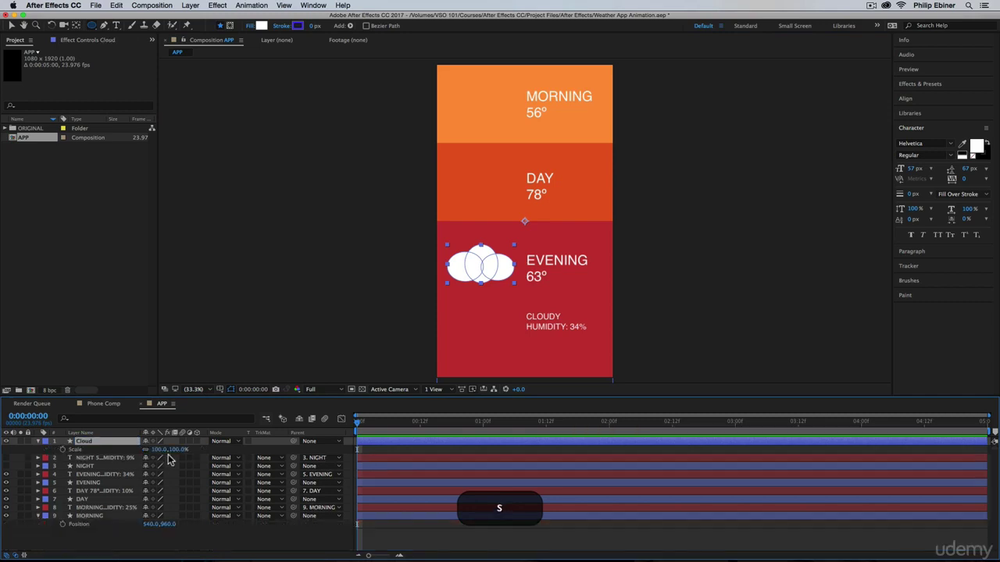
mouse_move(185, 454)
left_mouse_down()
mouse_move(162, 453)
mouse_move(171, 453)
left_mouse_up()
key("v")
left_click_drag(497, 253, 486, 264)
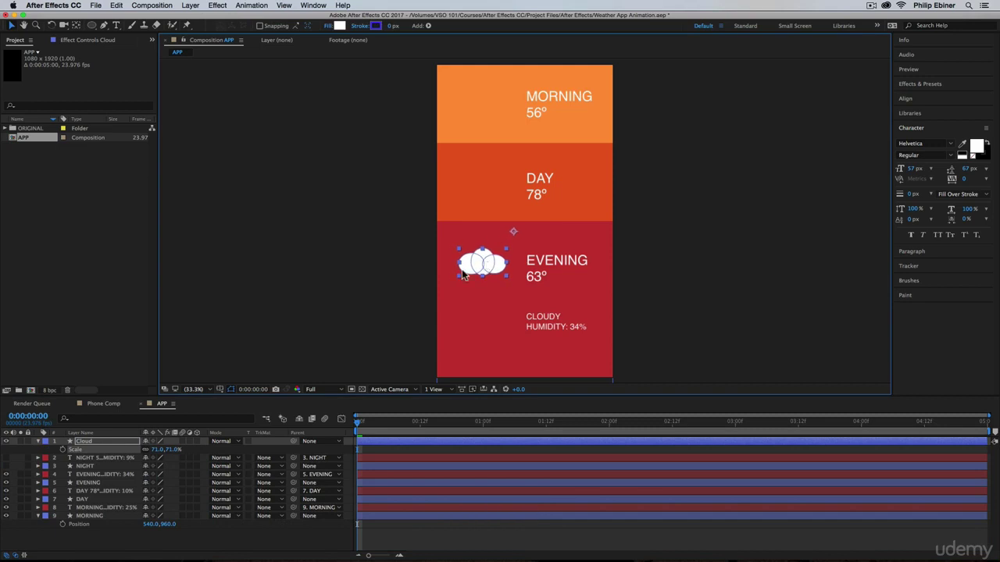
Move the Cloud layer below the NIGHT band layer, and make the NIGHT layers visible again
left_click(37, 441)
left_click_drag(86, 442, 99, 465)
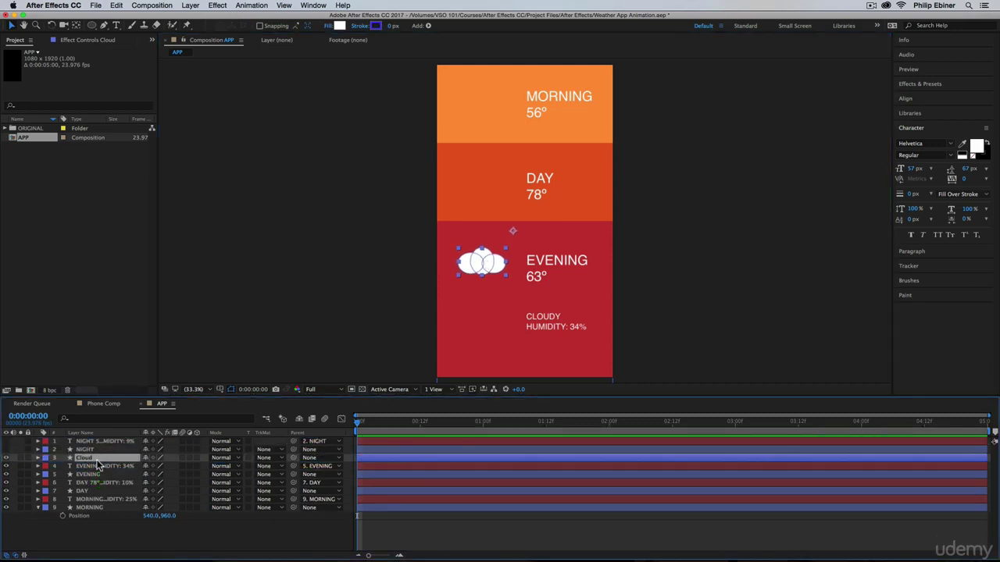
left_click(7, 449)
Fine-tune the positions of the cloud and the EVENING text label, nudging the label slightly up in the third band
left_click_drag(497, 270, 497, 269)
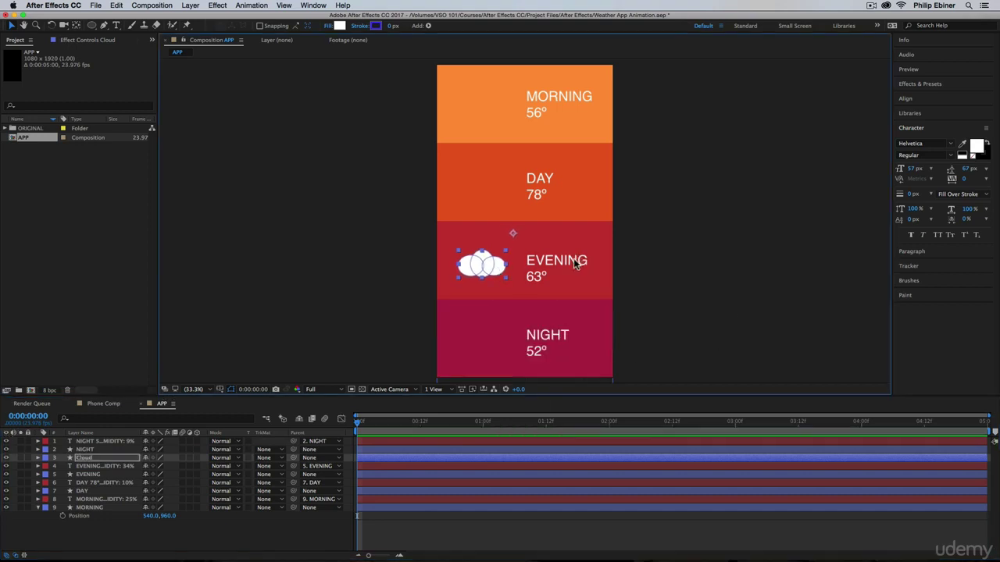
left_click(575, 264)
key("shift+Up")
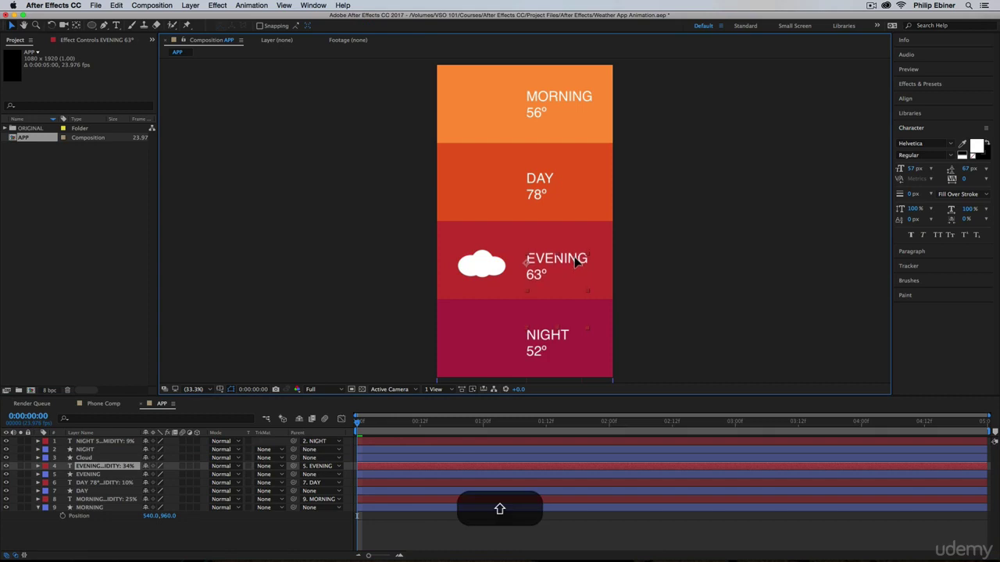
left_click(474, 264)
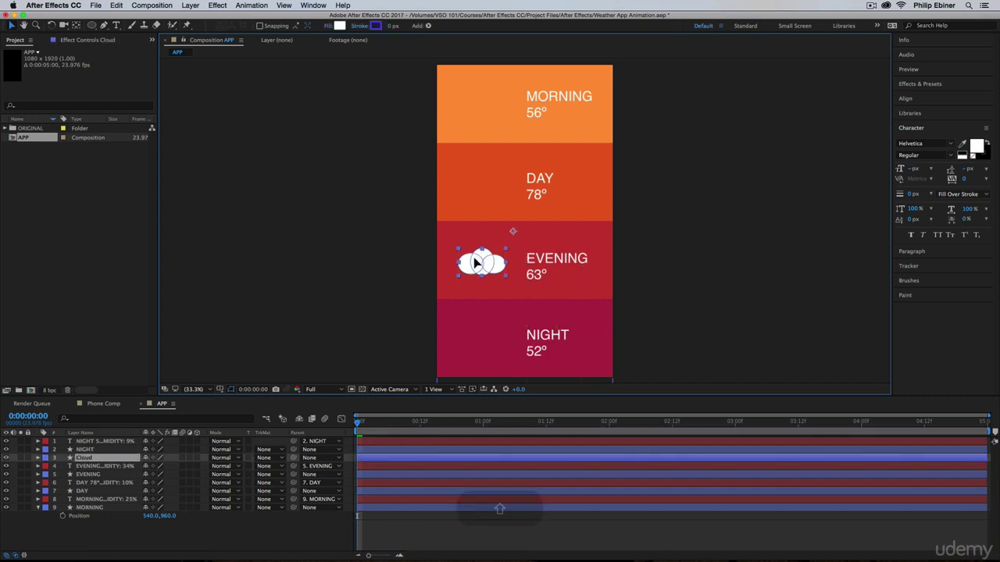
Set the Cloud layer's opacity to 25%
key("t")
left_click(149, 466)
type("25")
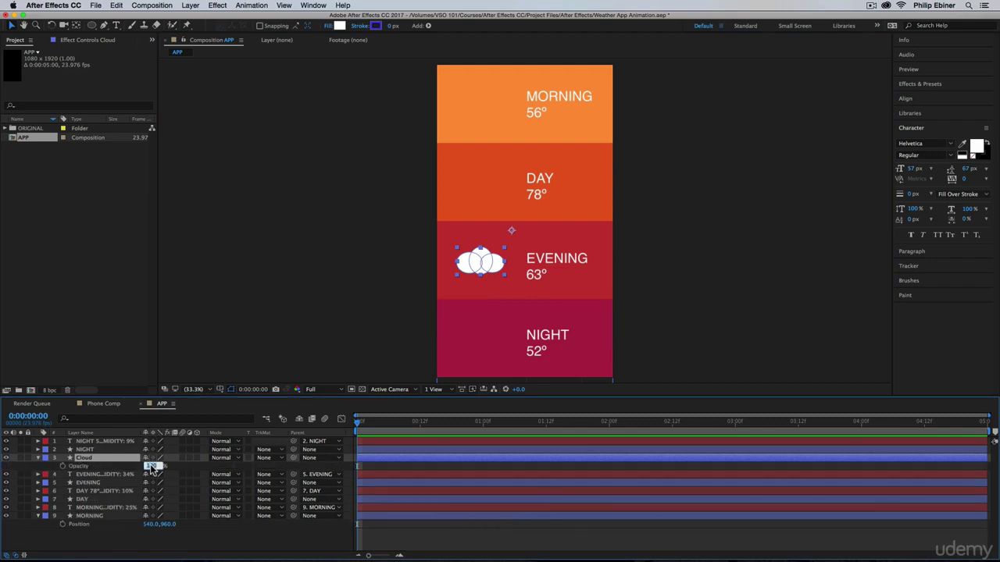
key("Return")
left_click(762, 216)
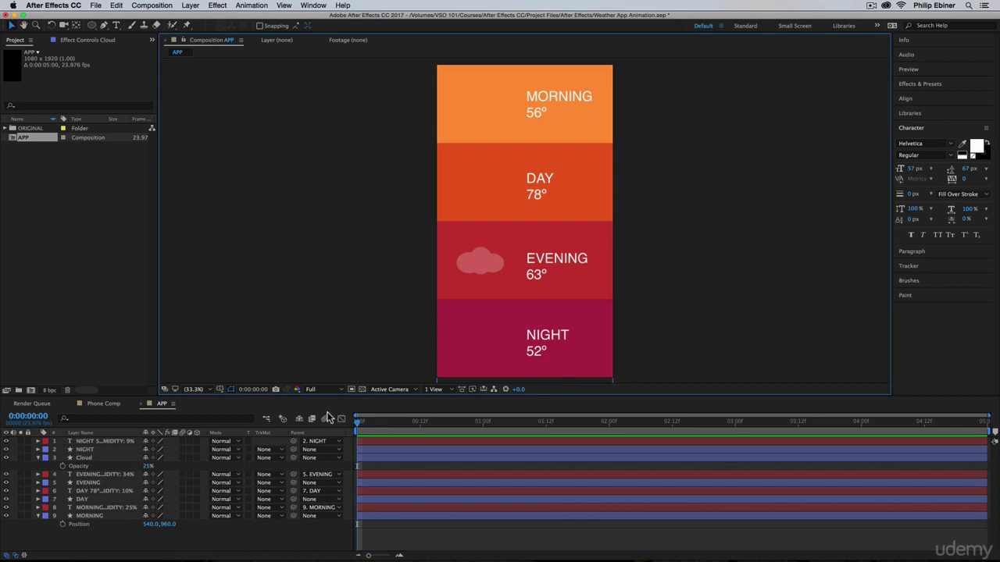
Check the finished animation in Phone Comp, and draw three small white stars of different sizes beside the NIGHT text in the APP composition
left_click(107, 403)
key("space")
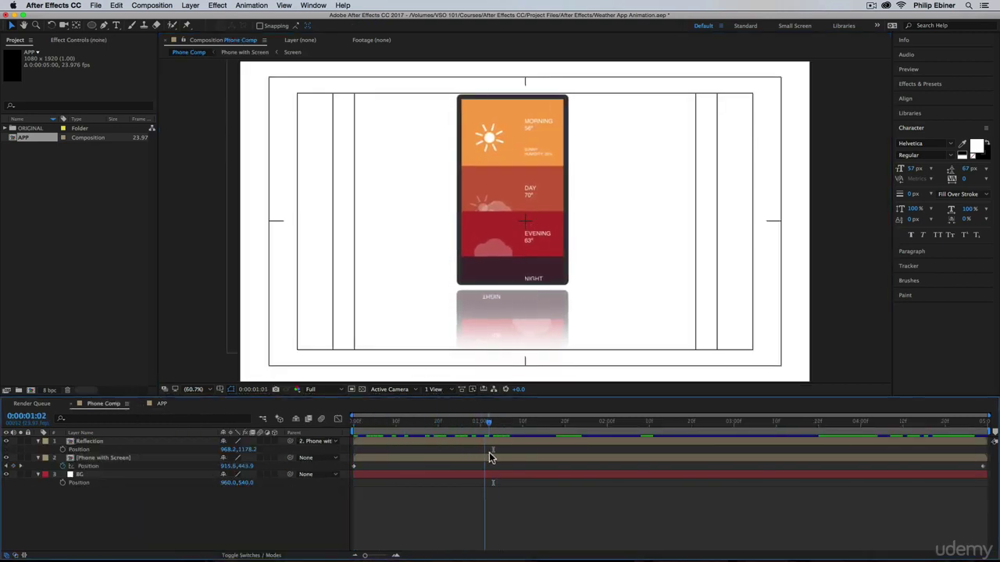
left_click(162, 403)
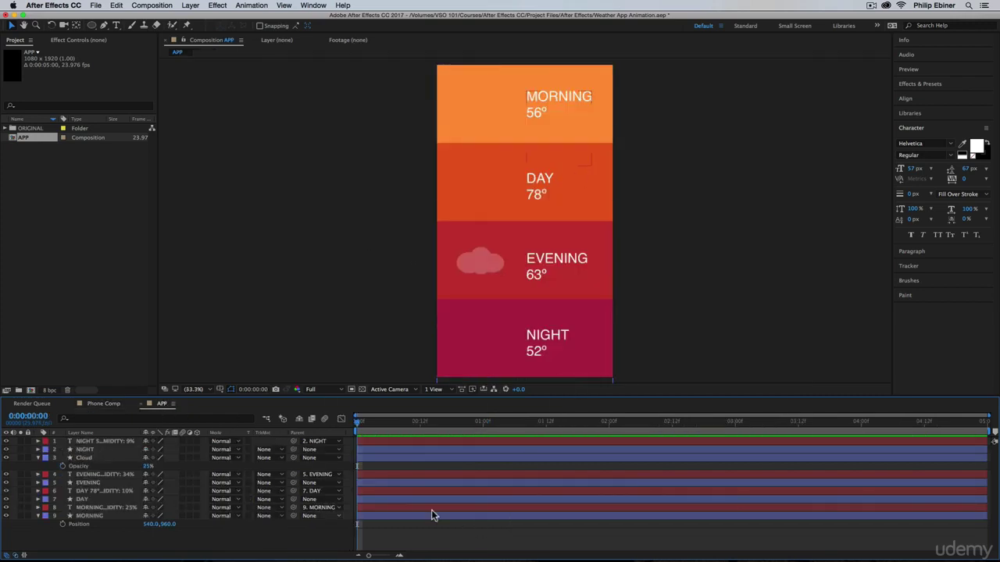
mouse_move(92, 28)
left_mouse_down()
mouse_move(130, 38)
mouse_move(119, 69)
left_mouse_up()
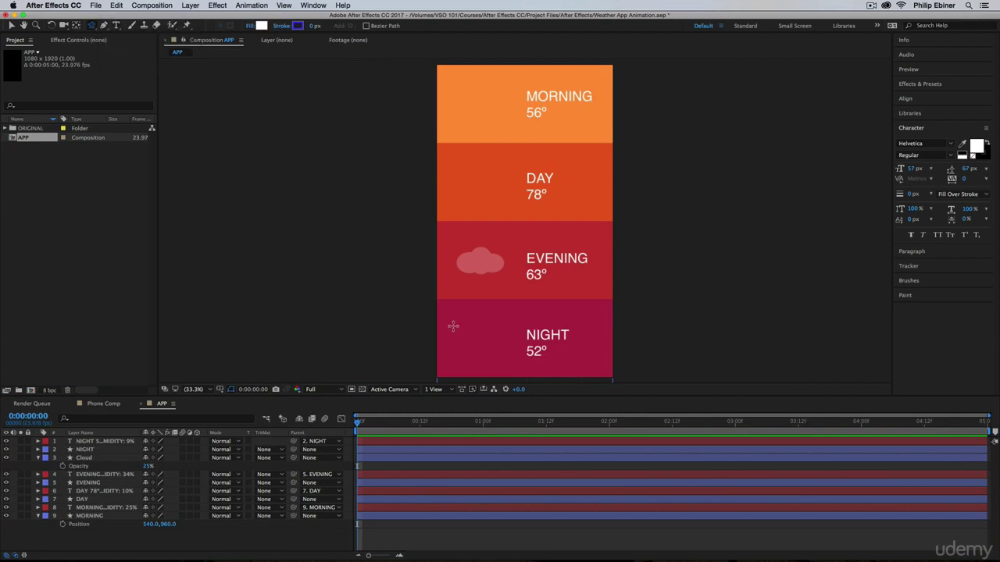
left_click_drag(453, 326, 493, 353)
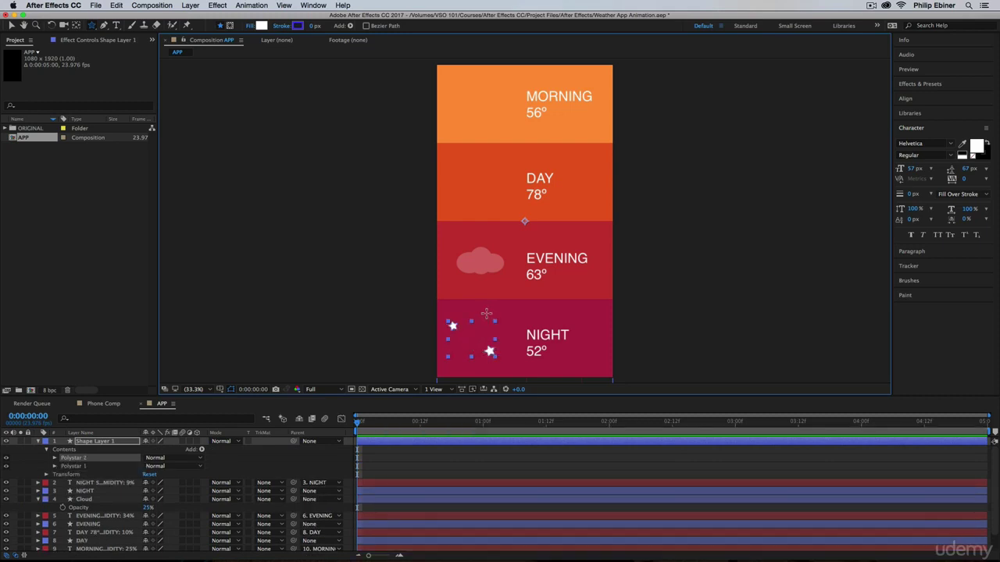
left_click_drag(485, 313, 485, 316)
left_click(459, 462)
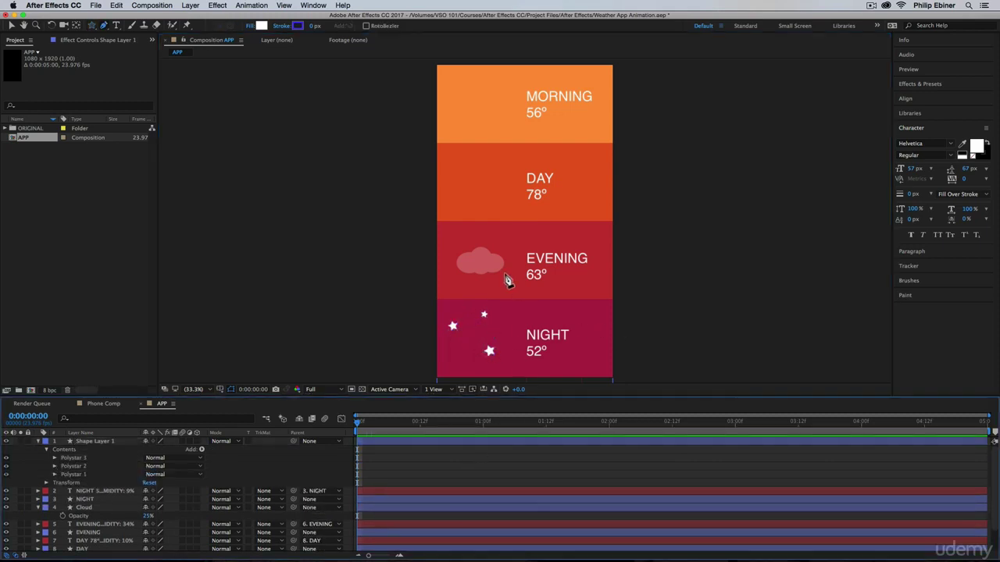
Draw two overlapping white circles on a new shape layer, among the stars beside the NIGHT text
key("z")
left_click(478, 351)
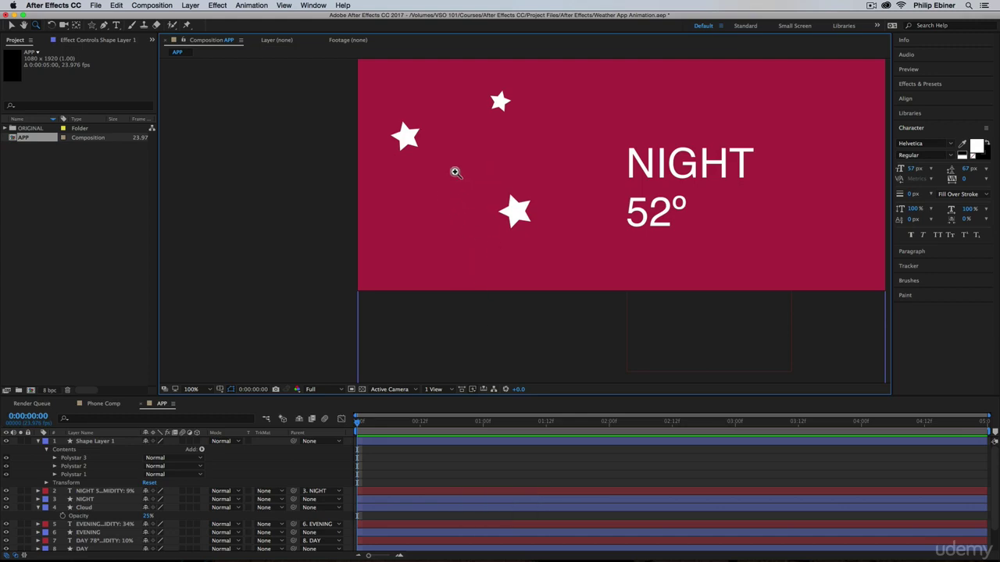
left_click_drag(456, 170, 421, 223)
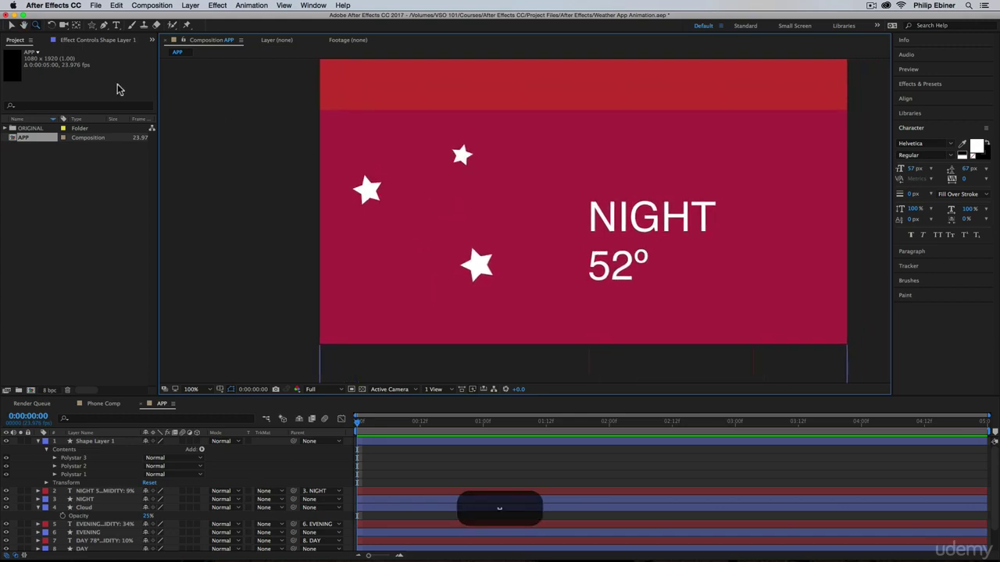
left_click(105, 28)
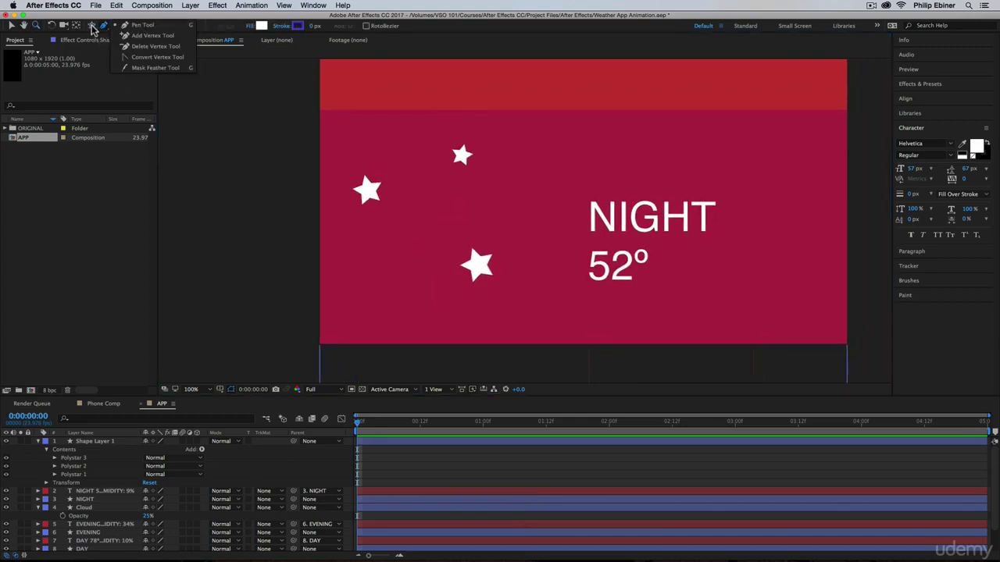
left_click(92, 27)
left_click(131, 47)
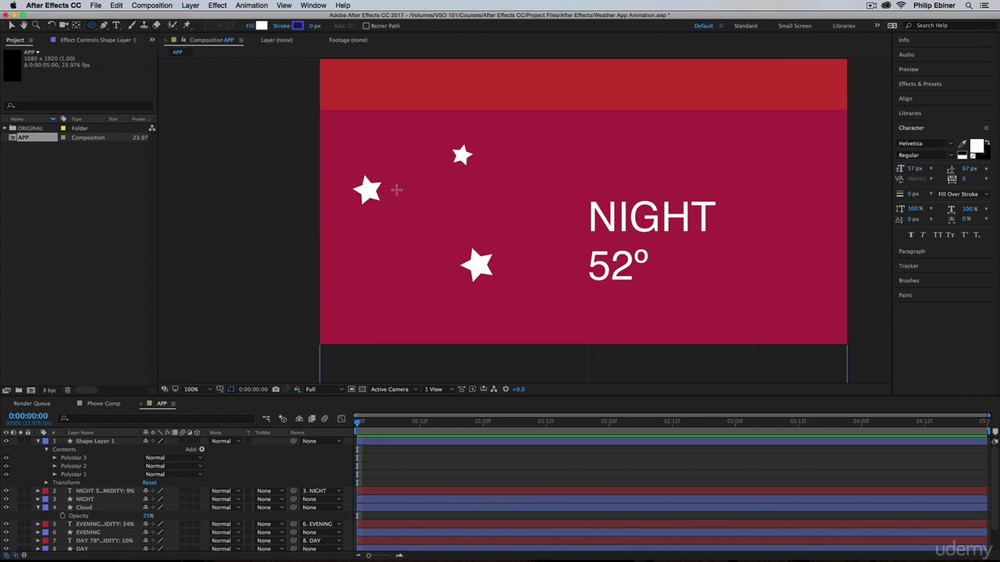
left_click_drag(390, 181, 500, 291)
key("shift+super+z")
left_click_drag(425, 181, 513, 281)
Fill the second circle with the NIGHT band colour AE2848, sampled from the band, to cut a crescent moon out of the first circle
left_click(165, 459)
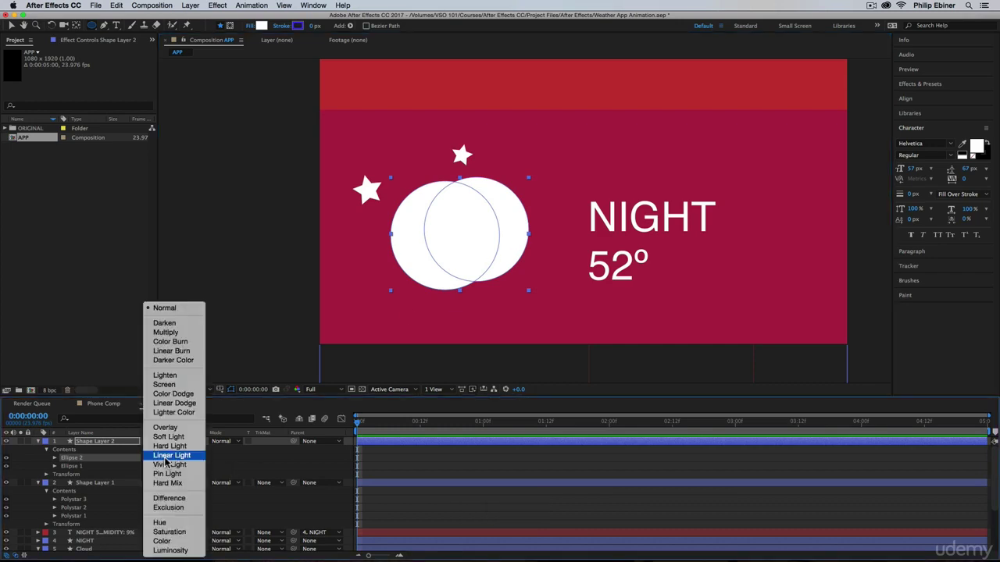
left_click(105, 457)
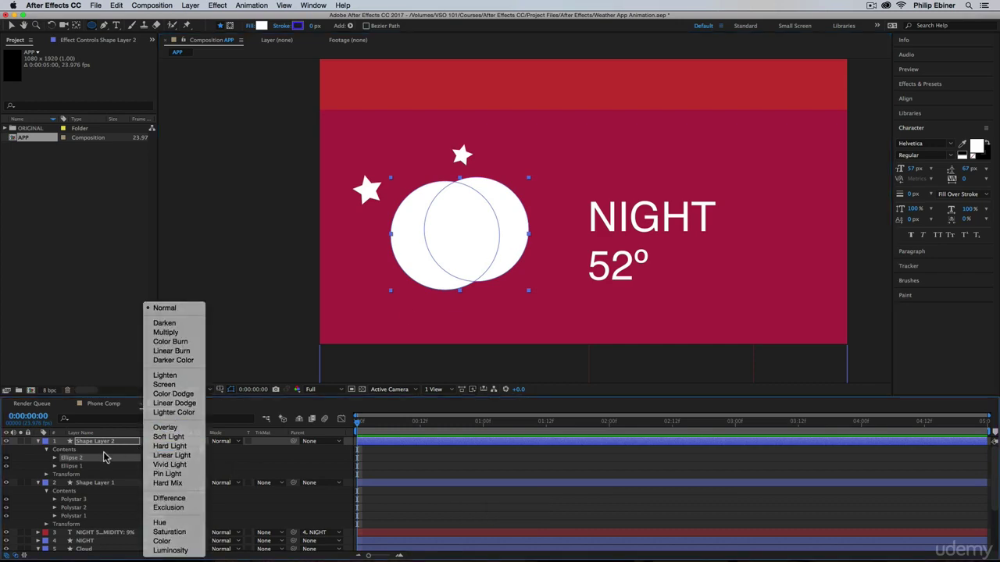
left_click(55, 458)
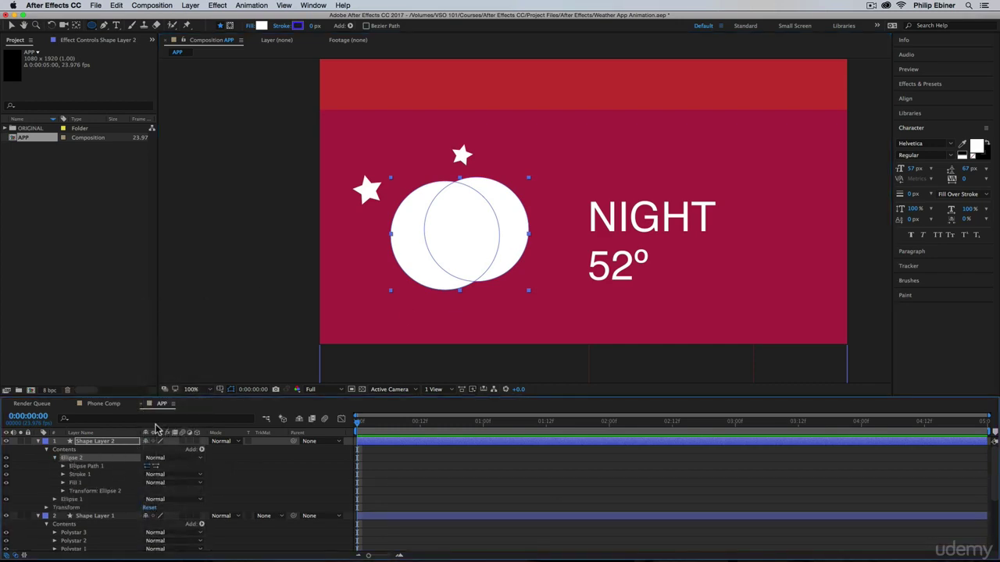
left_click(263, 27)
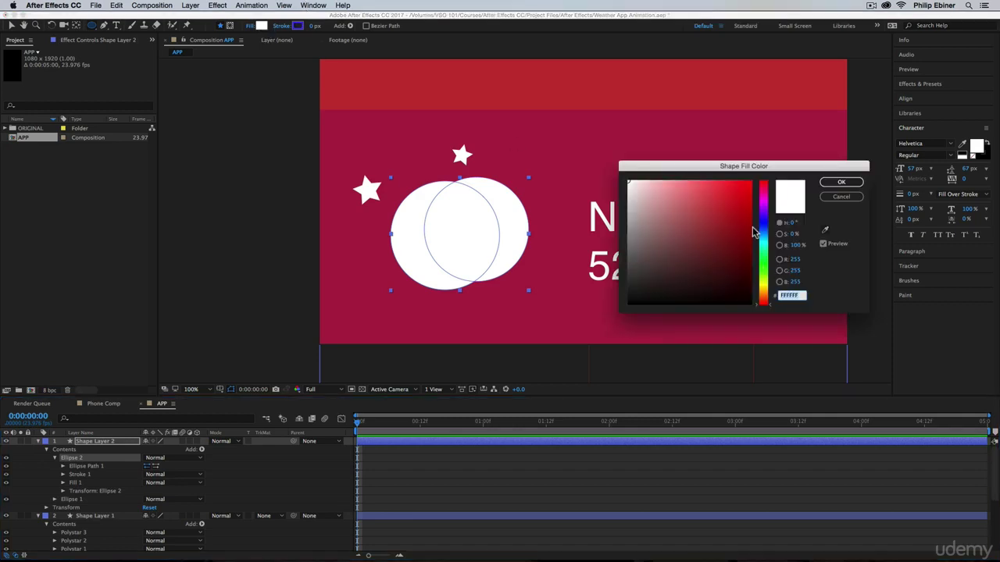
left_click(826, 231)
left_click(547, 162)
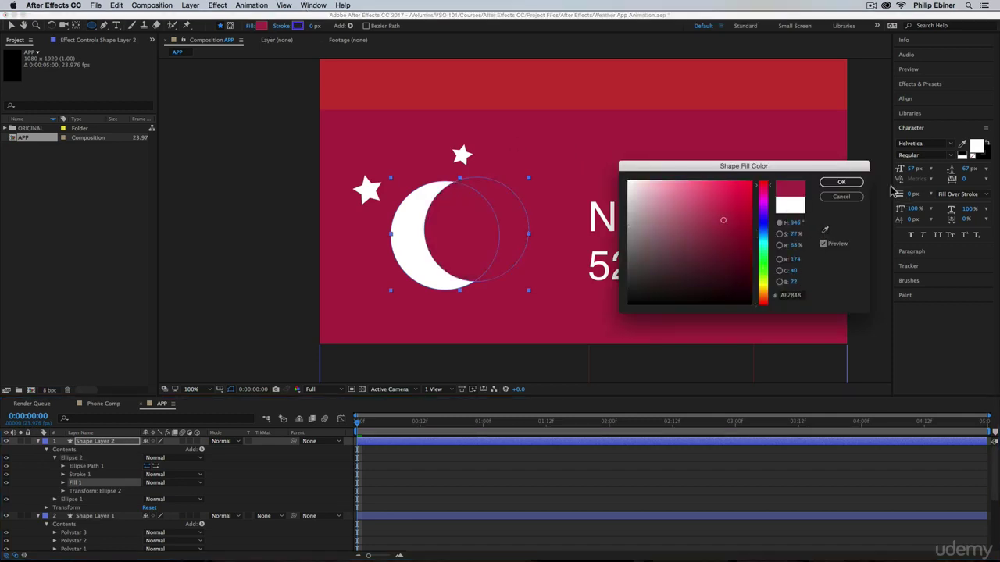
left_click(840, 182)
left_click(394, 491)
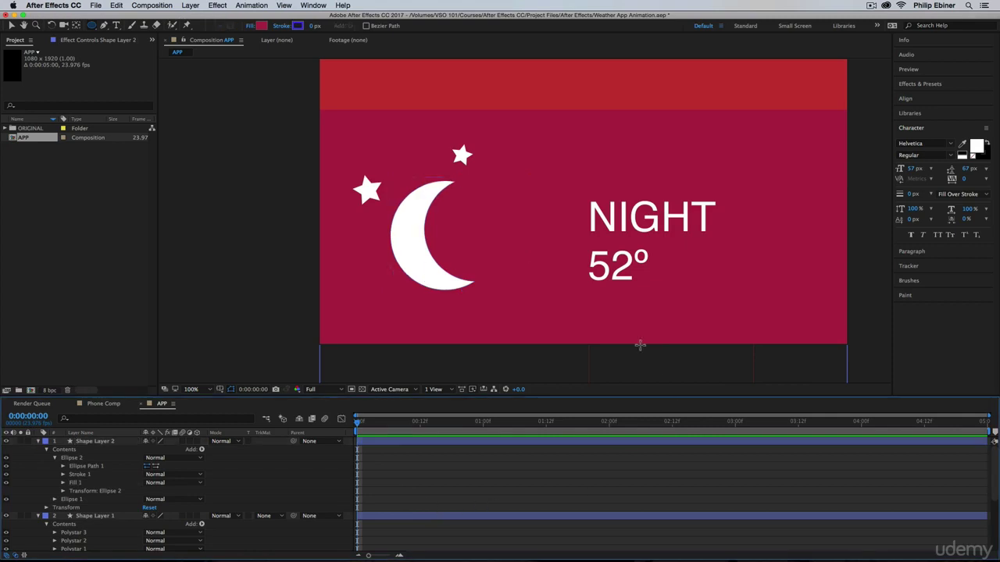
Move both moon ellipses from Shape Layer 2 into the stars' Shape Layer 1
left_click(71, 459)
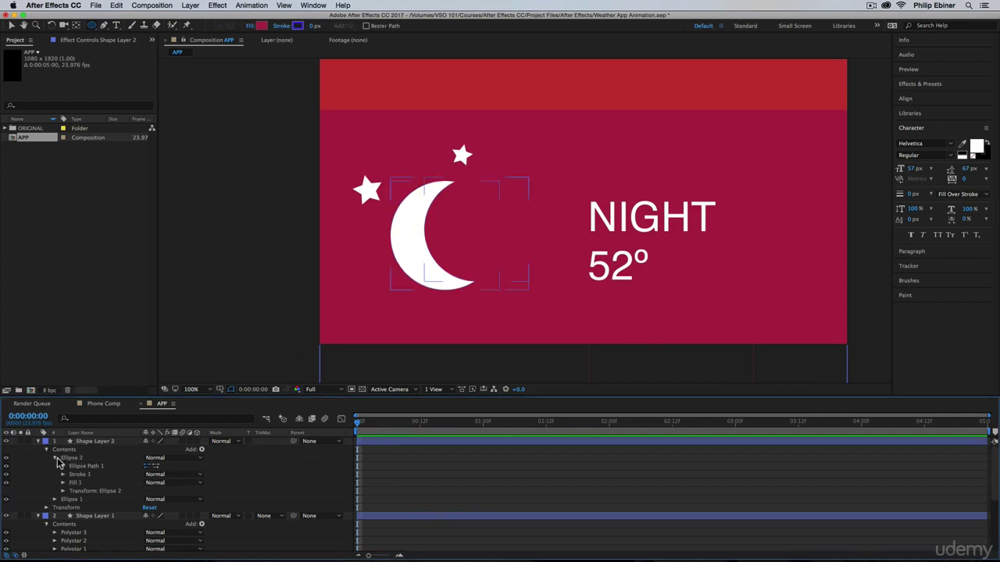
left_click(55, 458)
left_click(71, 467)
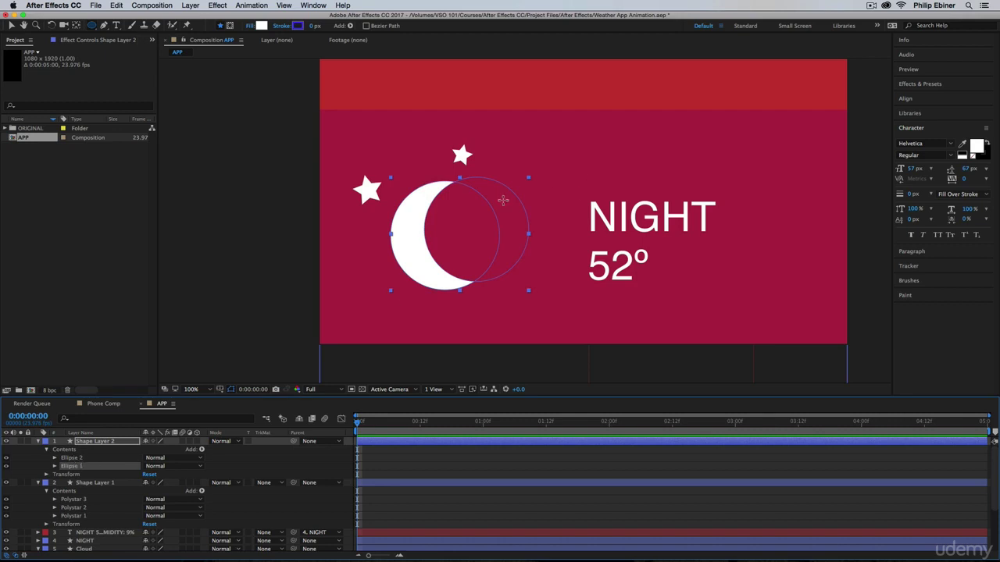
left_click(75, 459, "shift")
key("super+x")
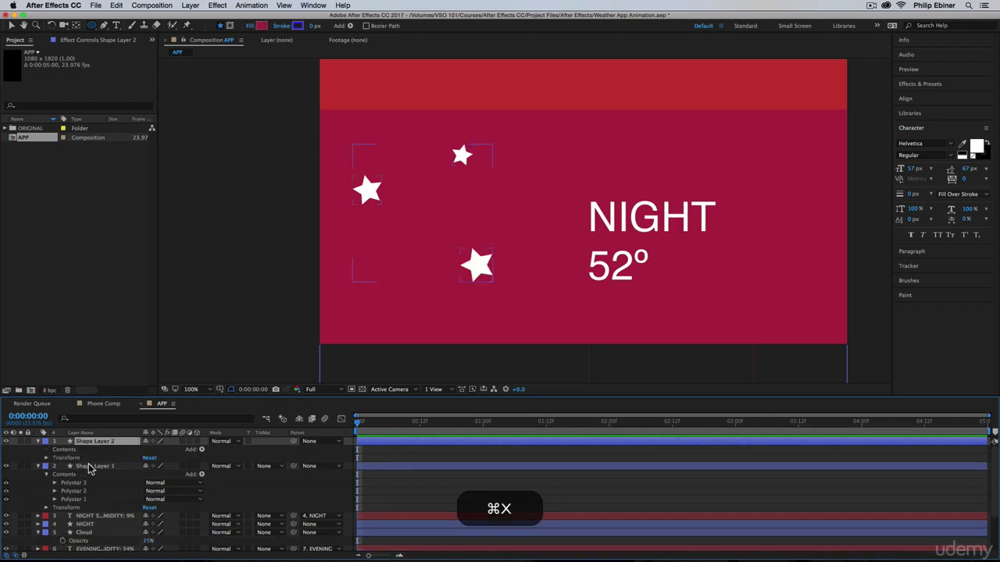
left_click(92, 466)
key("super+v")
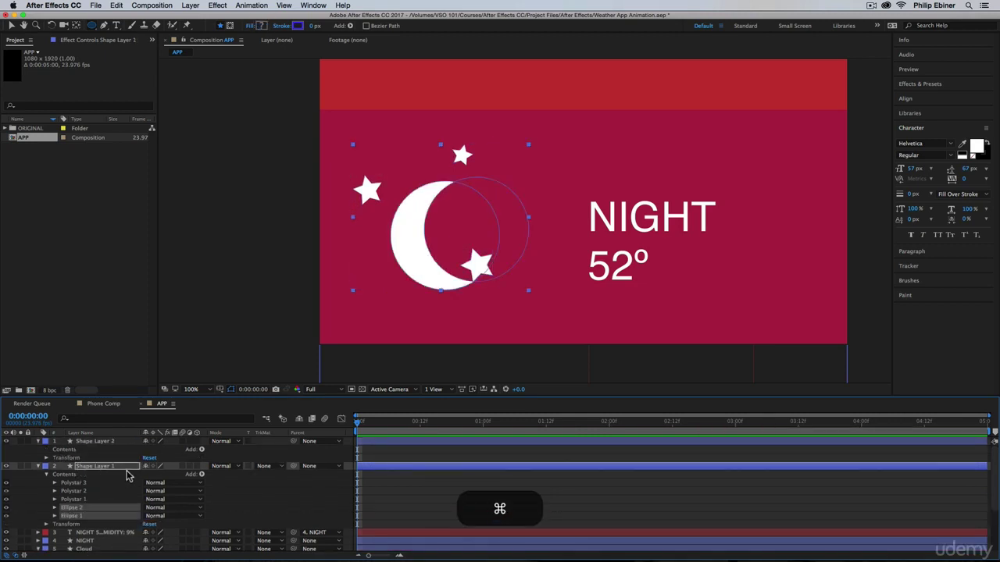
Shift the crescent slightly up, place the largest star inside its opening, and nudge the smallest star slightly upward
key("v")
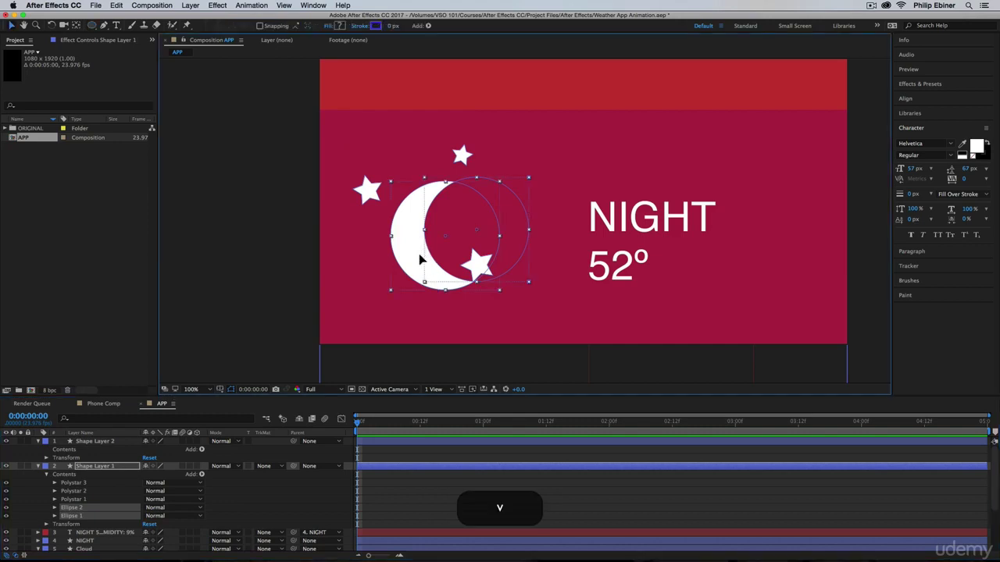
mouse_move(422, 259)
left_mouse_down()
mouse_move(402, 273)
mouse_move(395, 231)
mouse_move(418, 226)
mouse_move(417, 201)
mouse_move(419, 247)
left_mouse_up()
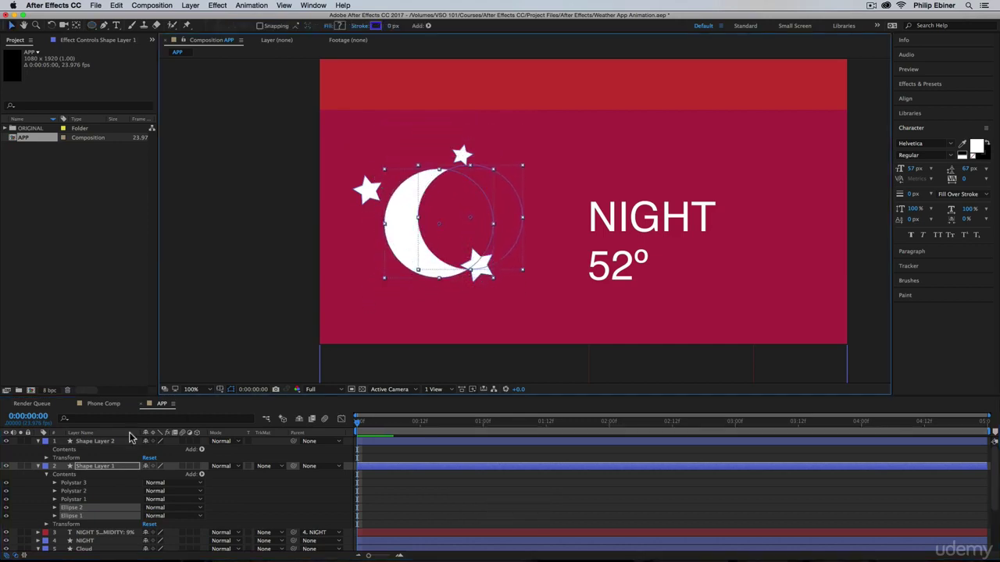
left_click(482, 269)
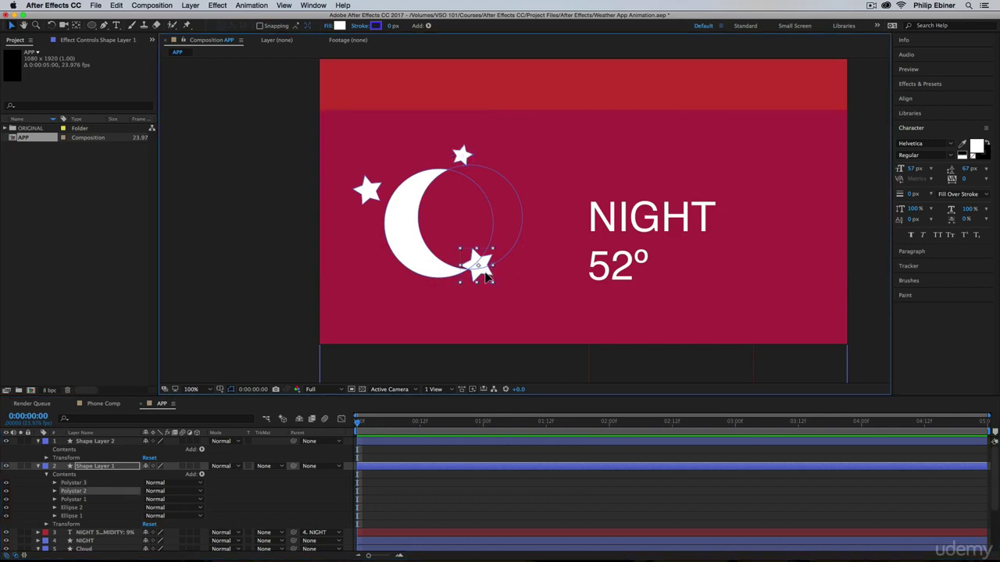
left_click_drag(485, 274, 477, 234)
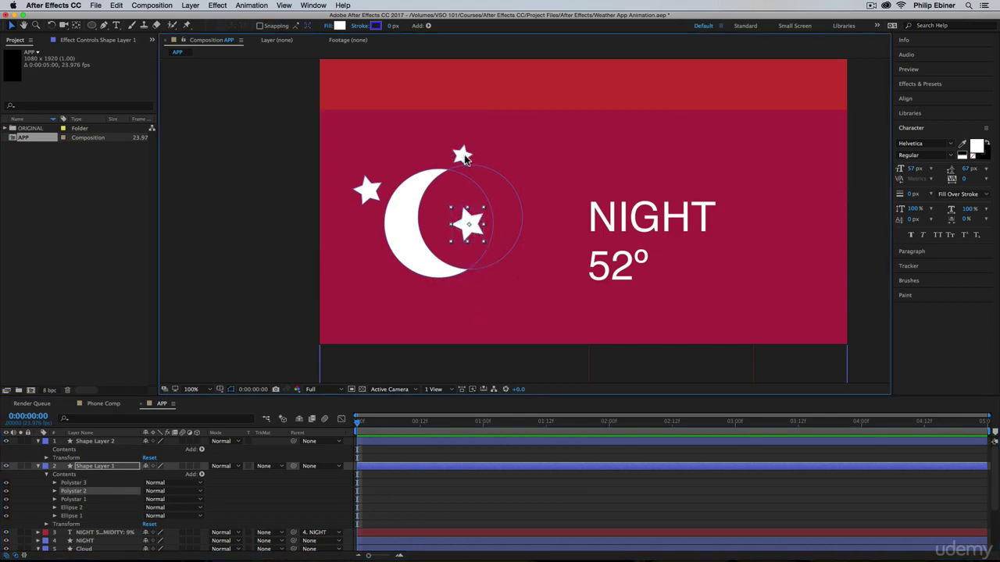
left_click_drag(463, 157, 467, 153)
left_click(73, 500)
Rename the combined moon and stars layer Moon, delete the empty Shape Layer 2, and collapse the Moon layer
left_click(89, 466)
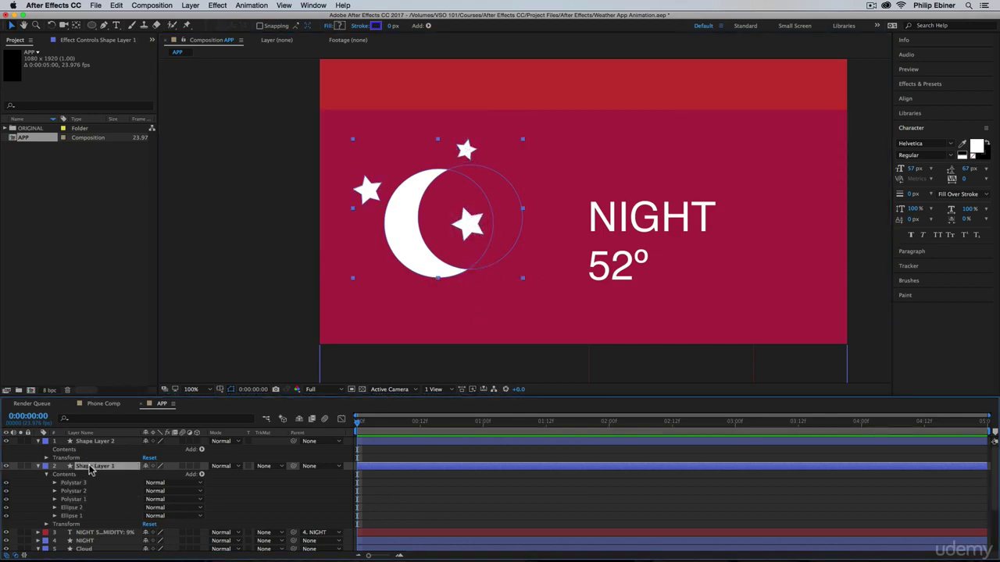
key("Return")
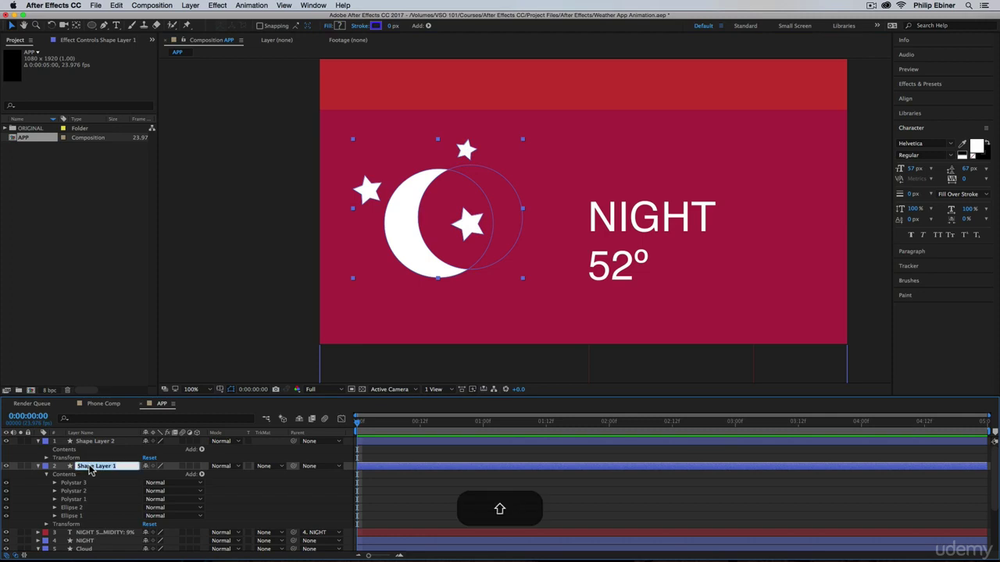
type("Moon")
key("Return")
left_click(94, 442)
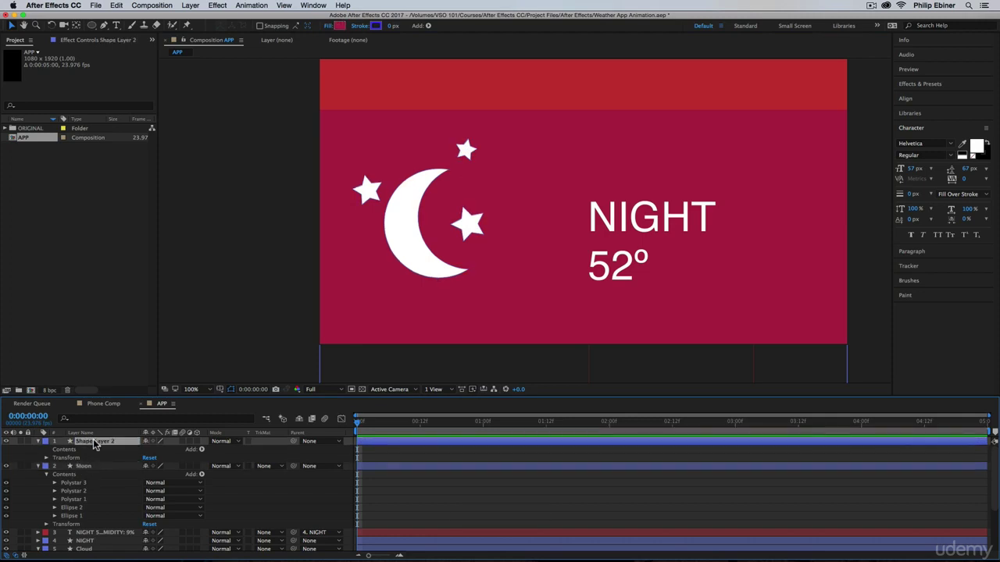
key("BackSpace")
left_click(38, 442)
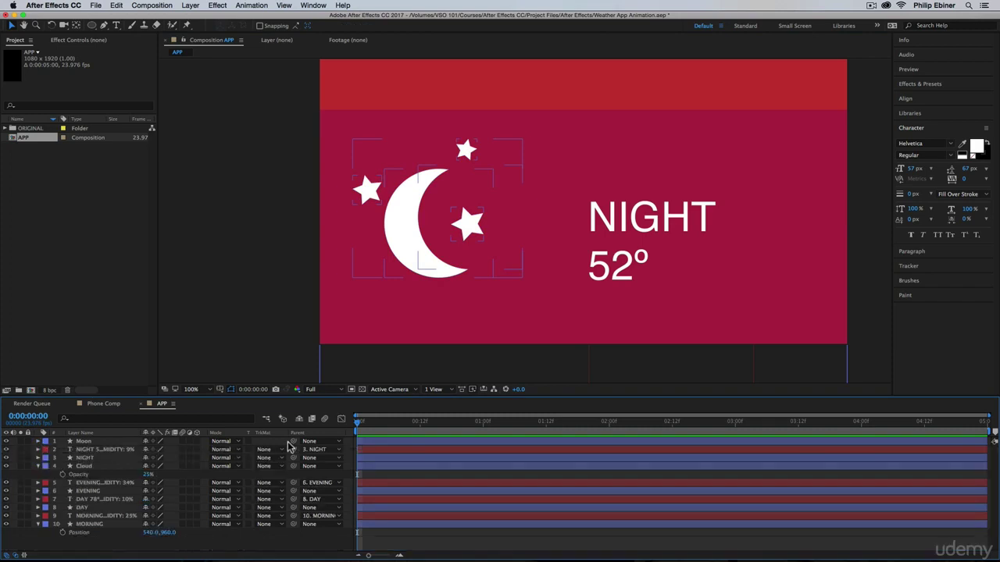
Move the moon icon slightly down and toward the NIGHT text, and set the Moon layer's opacity to 25%
left_click_drag(428, 219, 443, 239)
key("z")
left_click(571, 165, "alt")
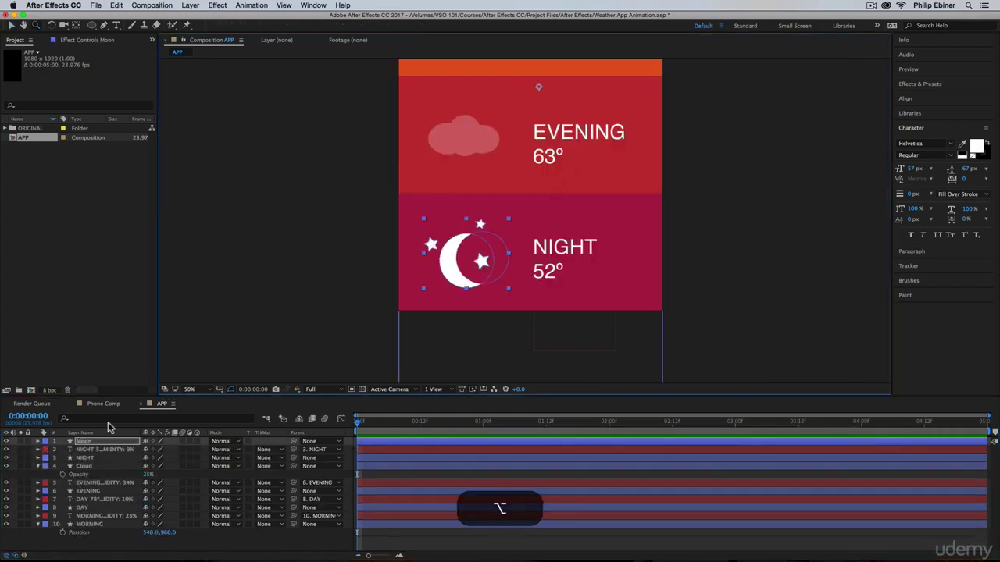
key("t")
left_click(148, 451)
type("25")
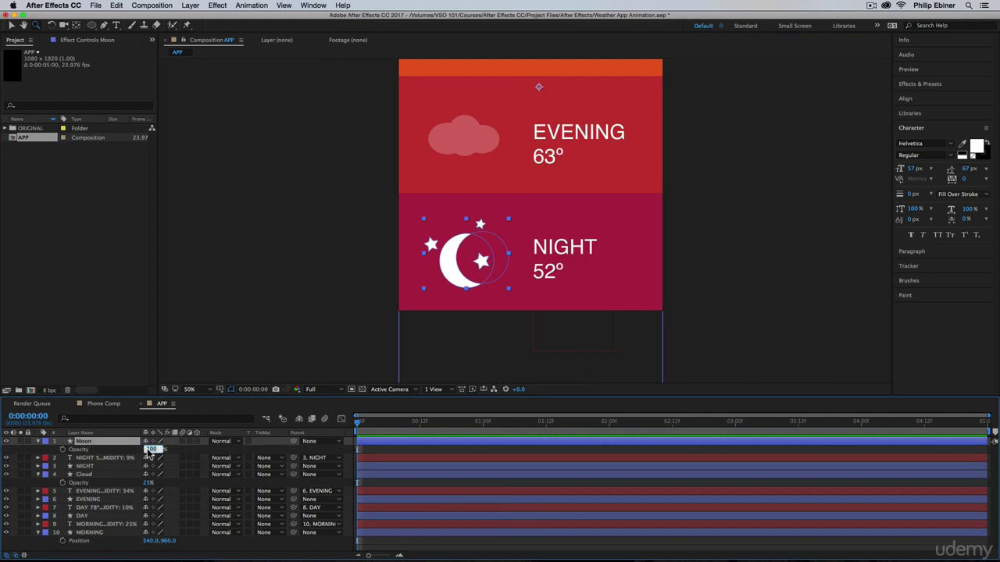
key("Return")
left_click(271, 449)
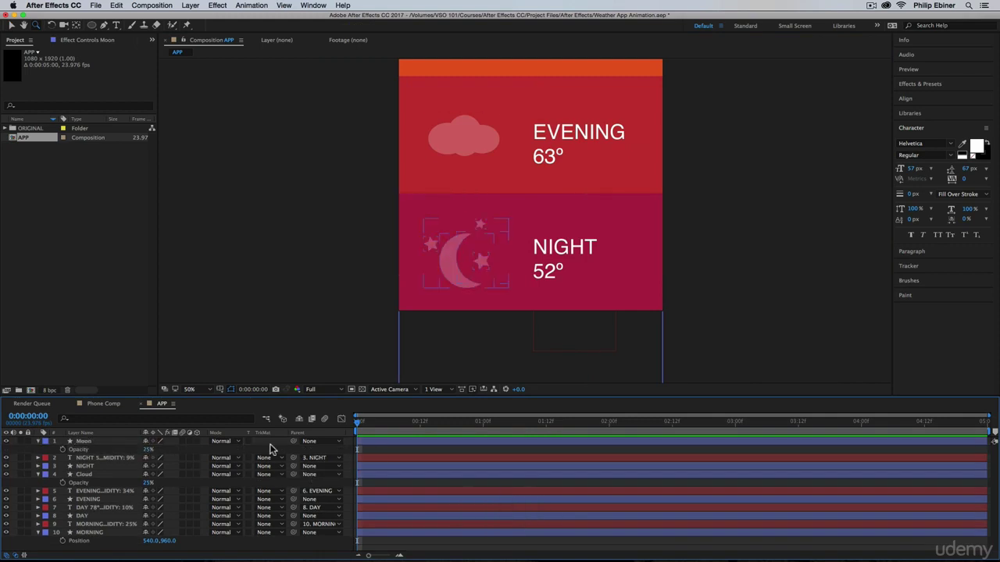
Parent the Moon layer to NIGHT and the Cloud layer to EVENING, and collapse both layers' opacity properties
left_click_drag(294, 443, 121, 466)
left_click(100, 475)
left_click_drag(294, 475, 93, 499)
left_click(37, 442)
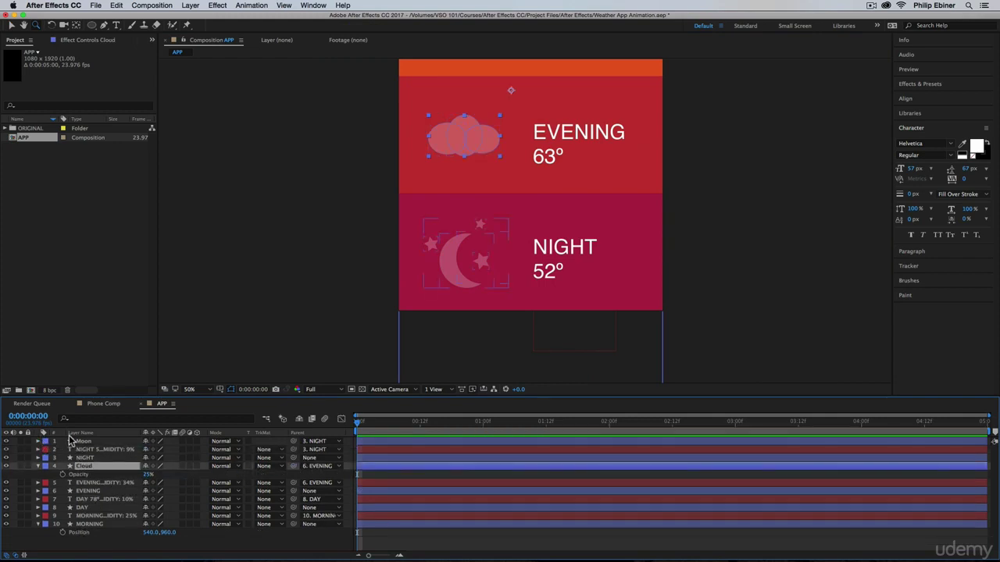
left_click(91, 443)
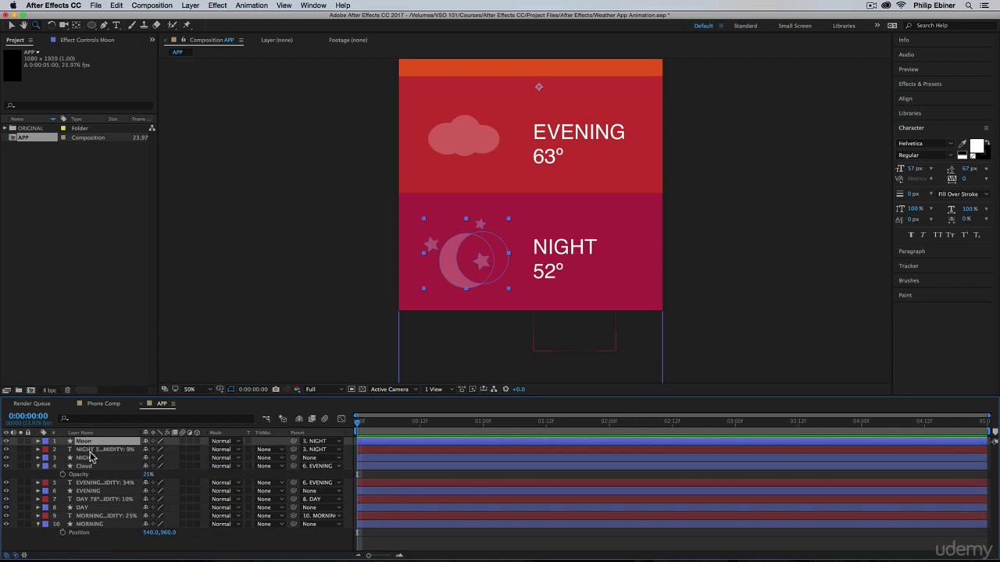
left_click(37, 466)
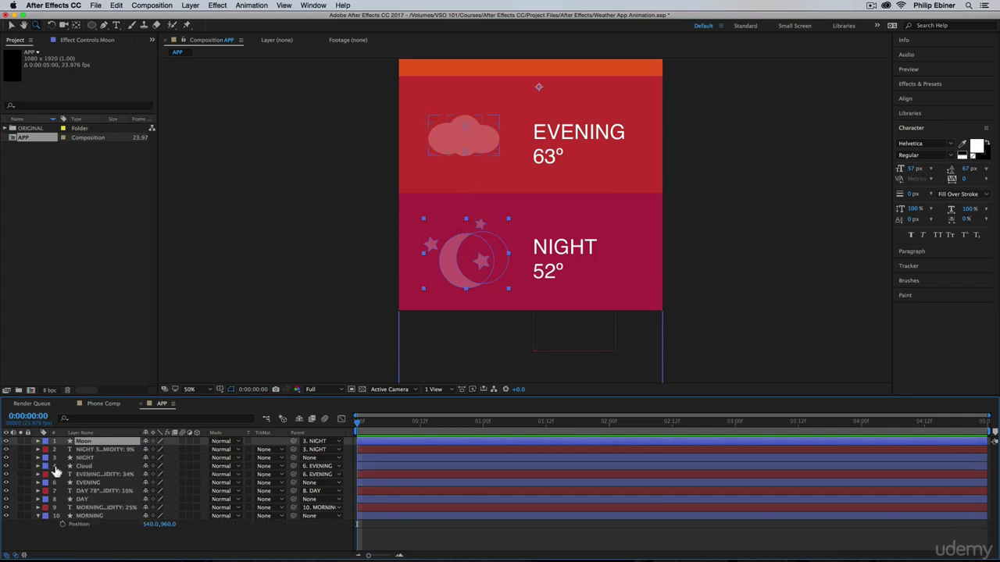
Give the Moon, NIGHT text and NIGHT band layers the Red label colour
left_click(91, 450, "shift")
left_click(94, 458, "shift")
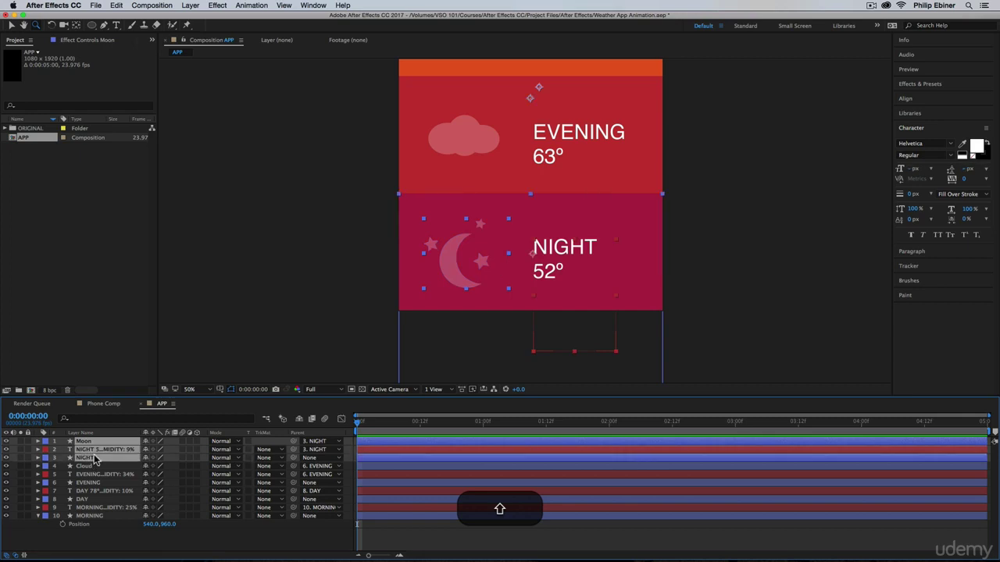
left_click(44, 445)
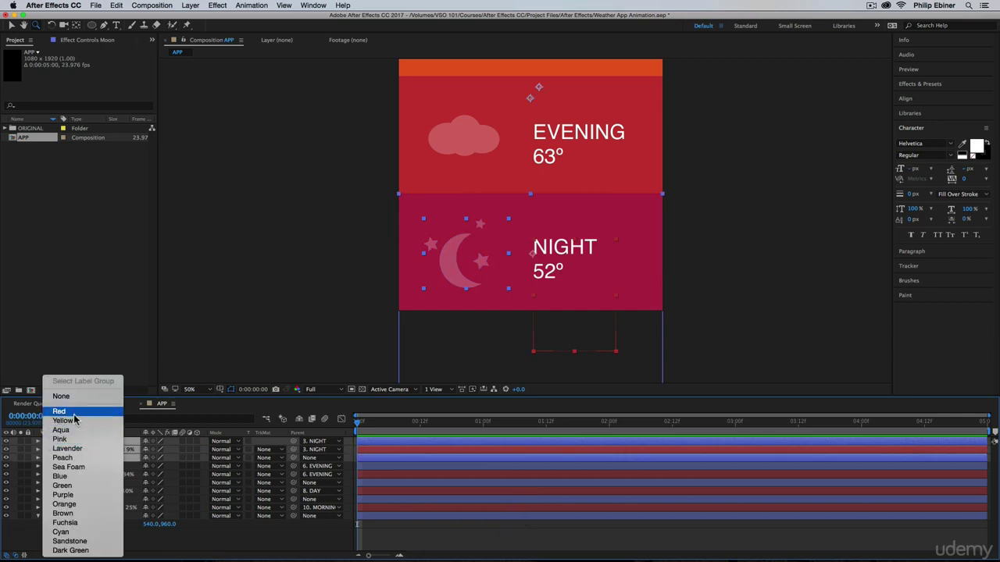
left_click(74, 415)
Give the Cloud, EVENING text and EVENING band layers the Lavender label colour
left_click(83, 467)
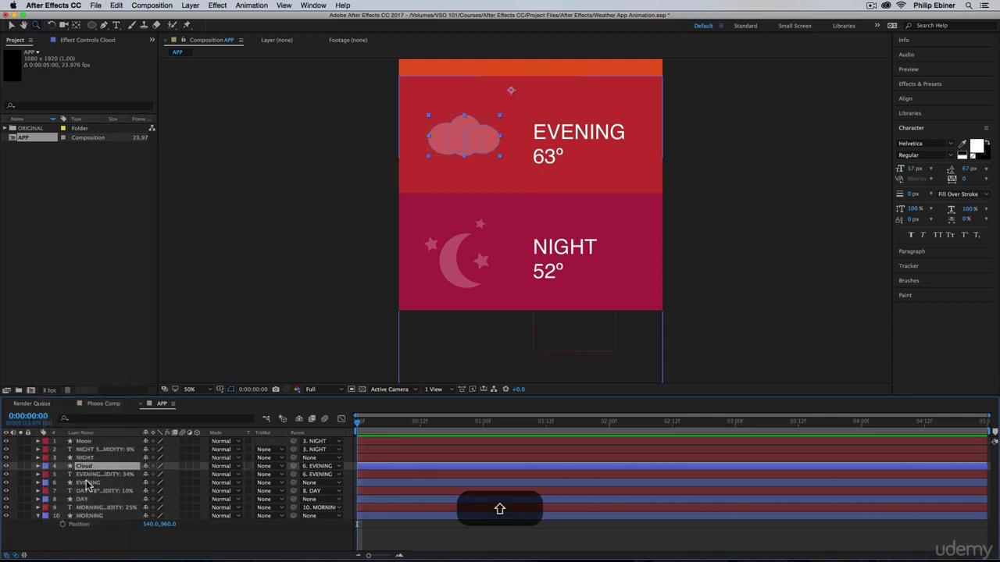
left_click(87, 483, "shift")
left_click(46, 473)
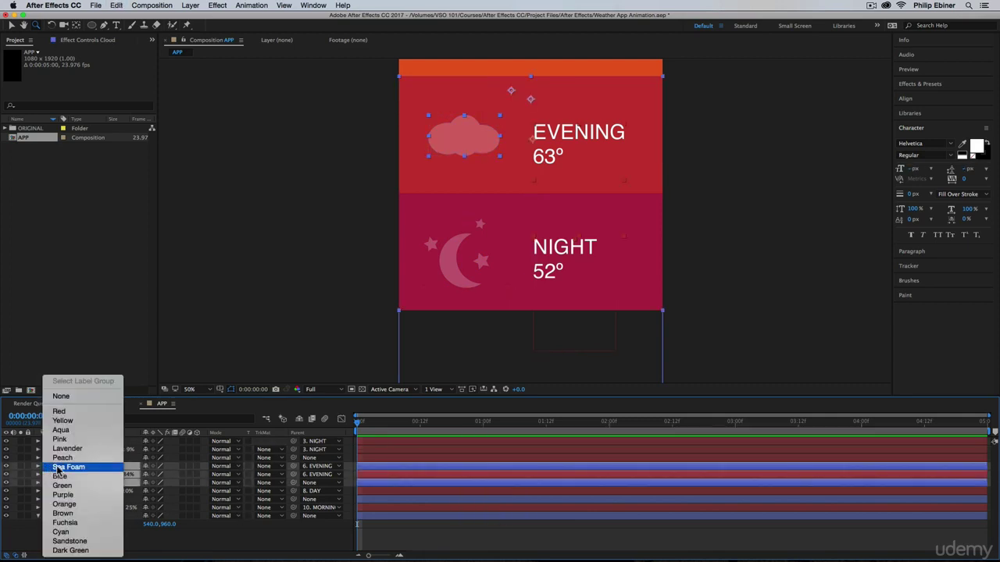
left_click(122, 448)
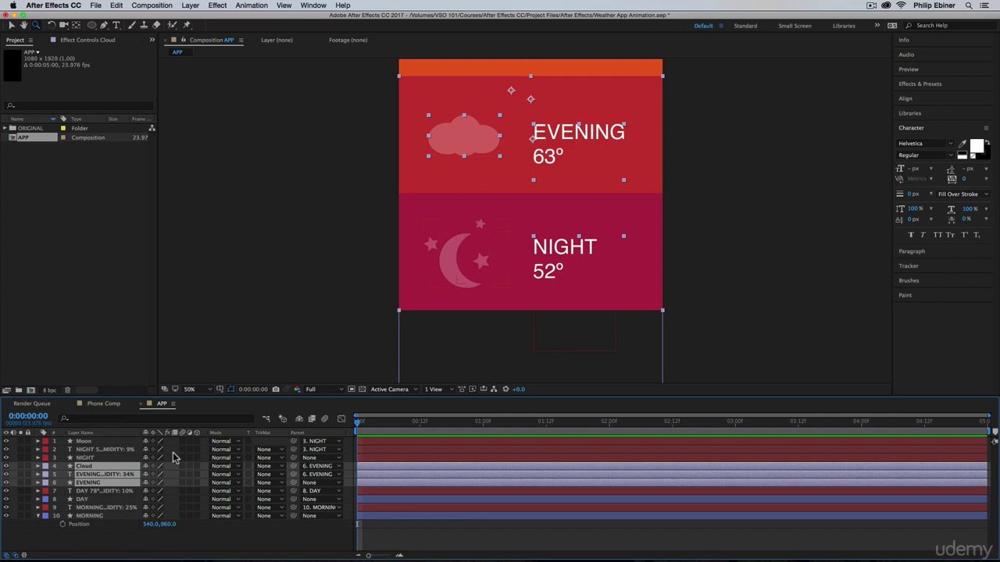
Give the DAY text and DAY band layers the Orange label colour
left_click(95, 490)
left_click(84, 499, "shift")
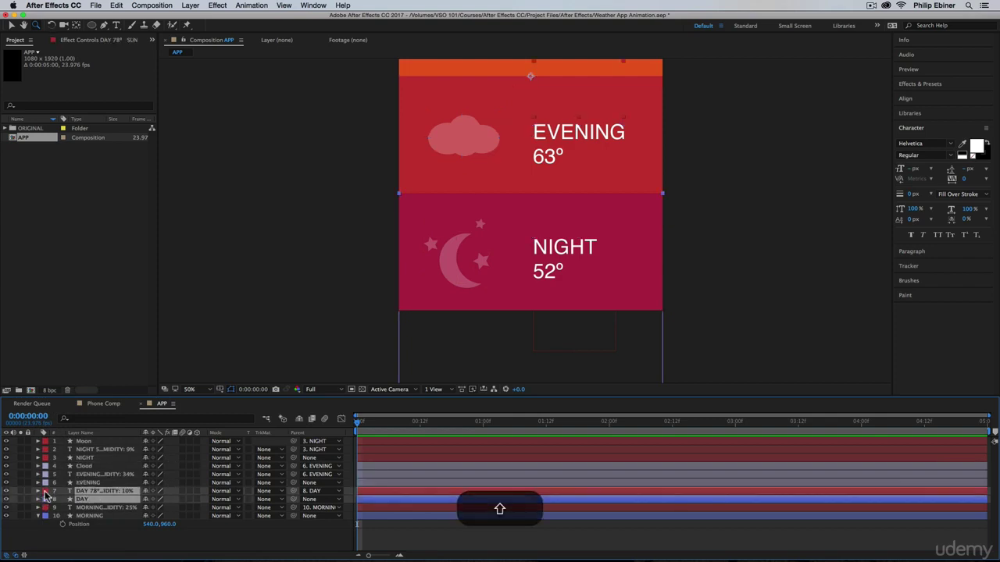
left_click(46, 493)
left_click(70, 503)
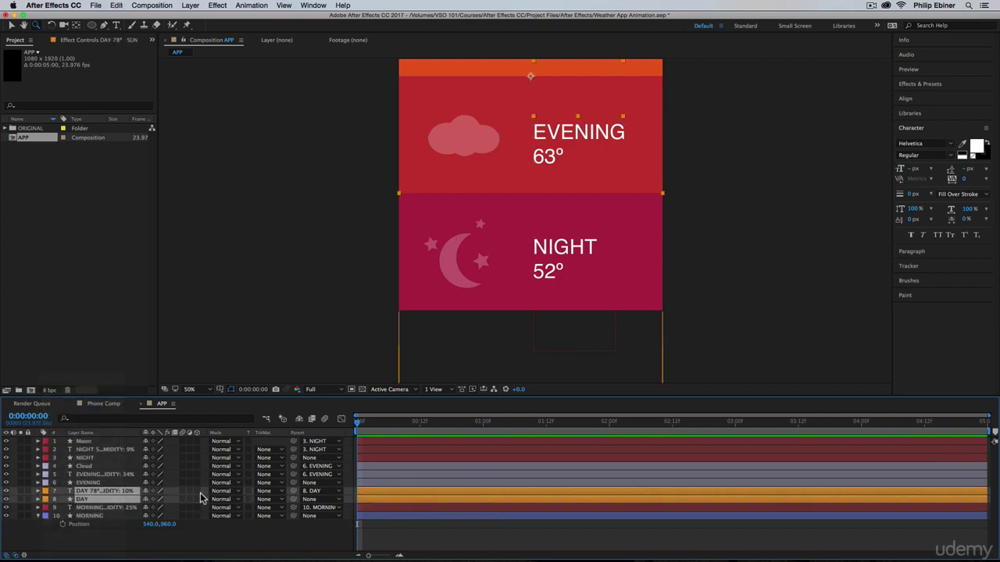
Give the MORNING text and MORNING band layers the Cyan label colour and deselect them
left_click(87, 508)
left_click(86, 516, "shift")
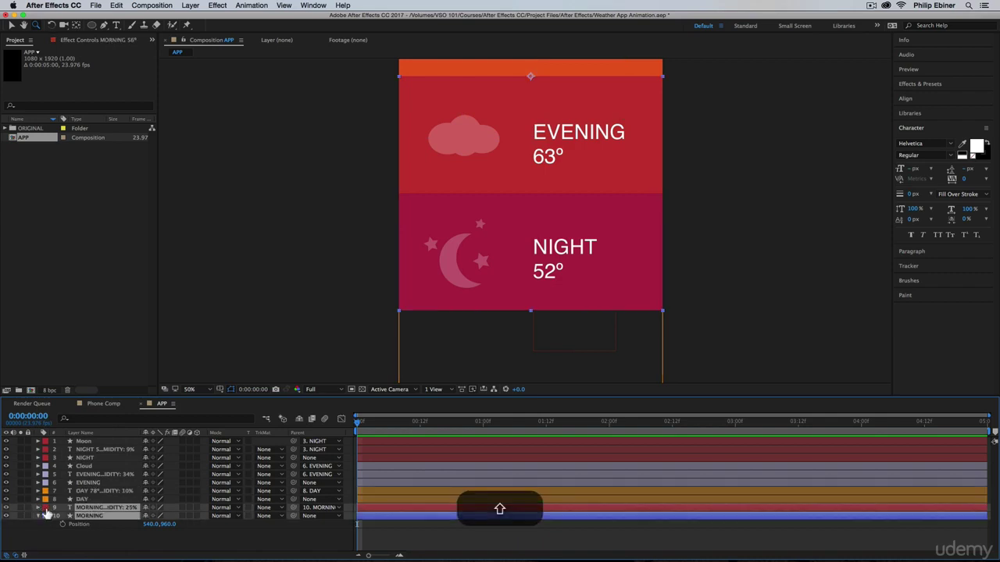
left_click(45, 508)
left_click(71, 528)
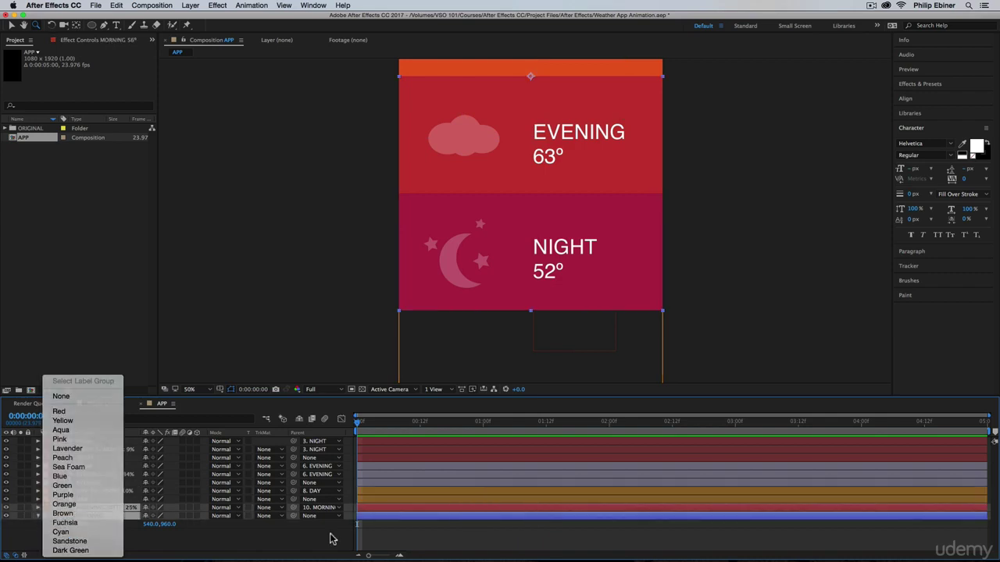
left_click(421, 543)
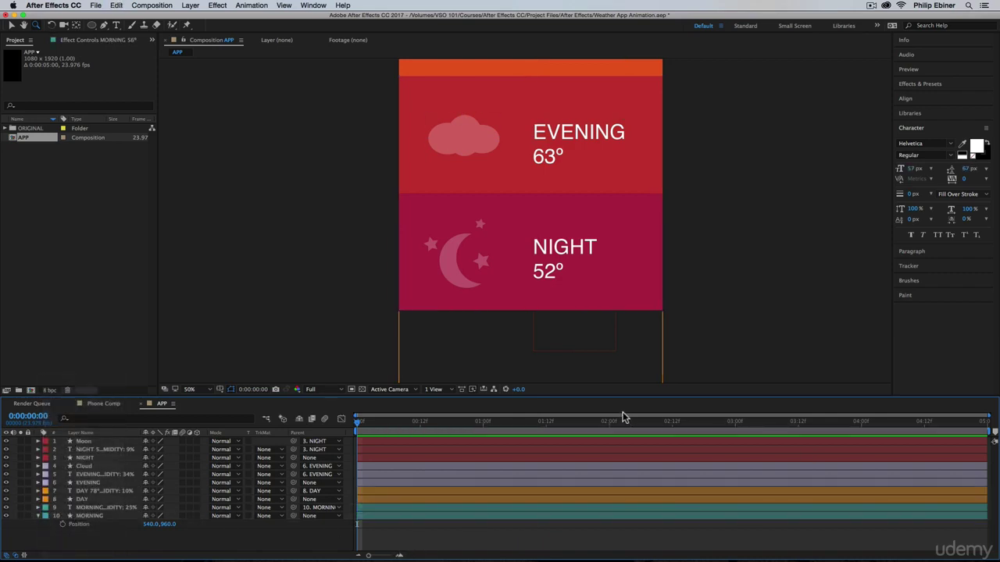
Set the Pen tool's fill to None and show the title/action safe guides over the composition
key("comma")
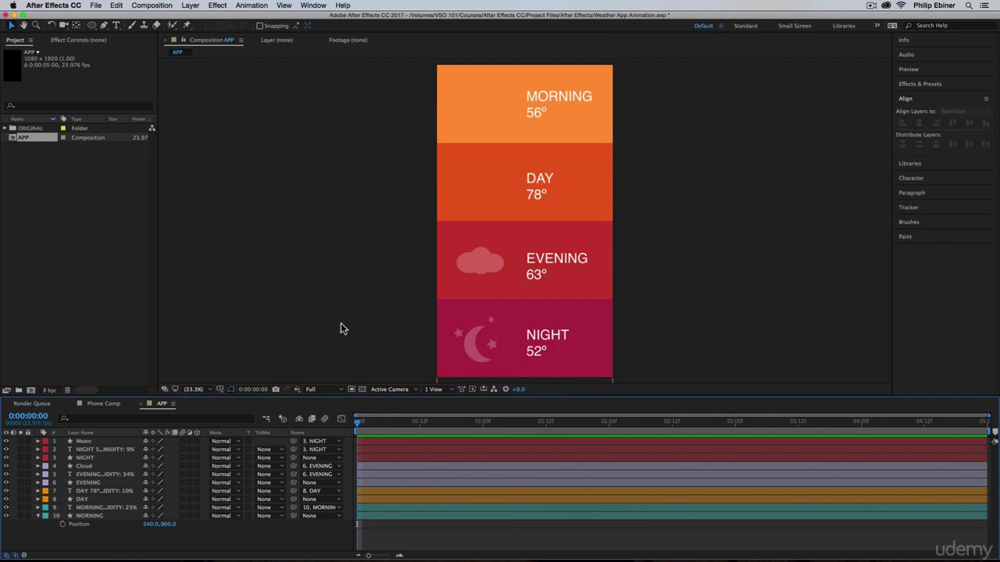
left_click(102, 27)
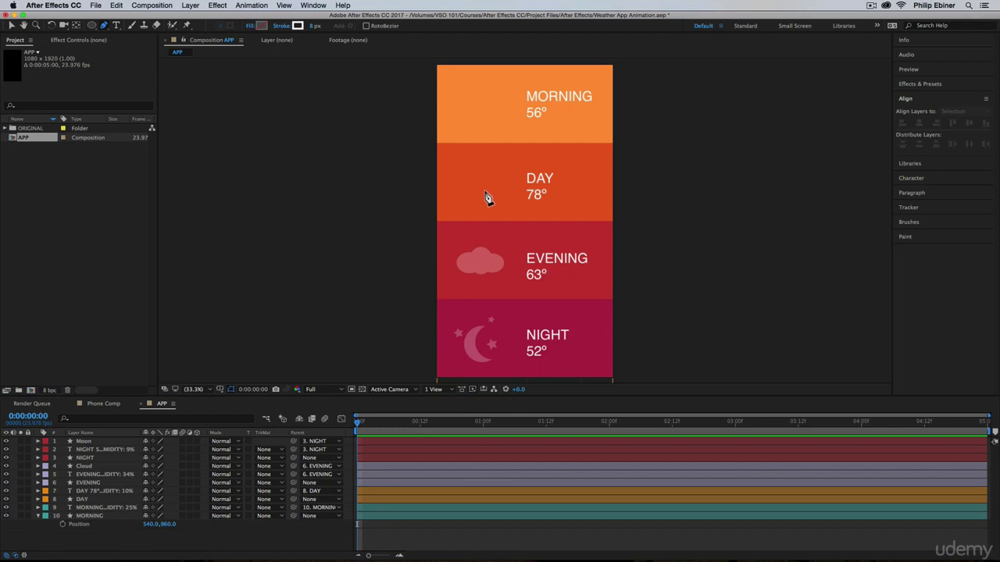
left_click(255, 27)
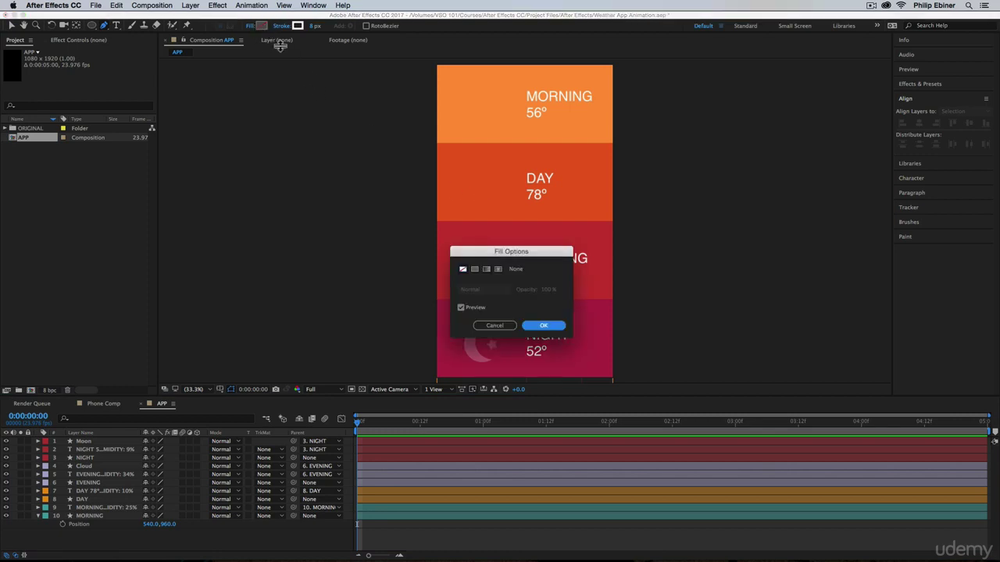
left_click(547, 325)
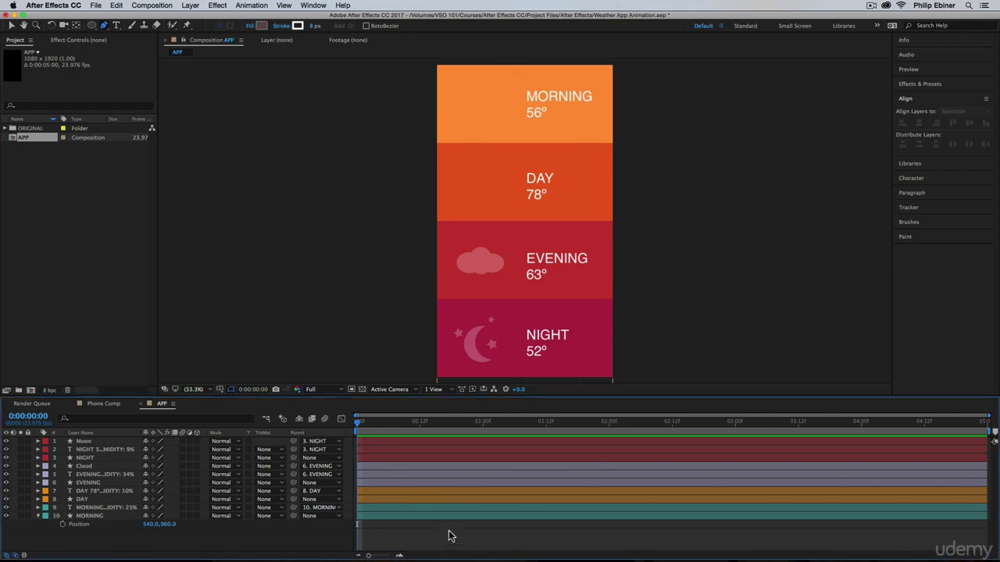
left_click(230, 389)
left_click(232, 399)
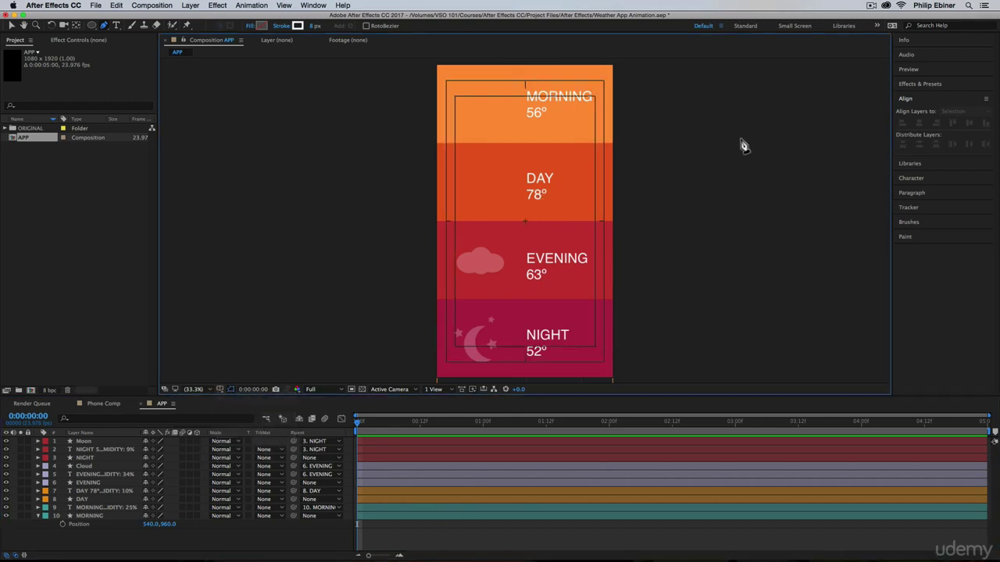
With the Pen tool, draw a short, perfectly vertical white line from the composition's centre mark up into the DAY band
key("z")
left_click(528, 223)
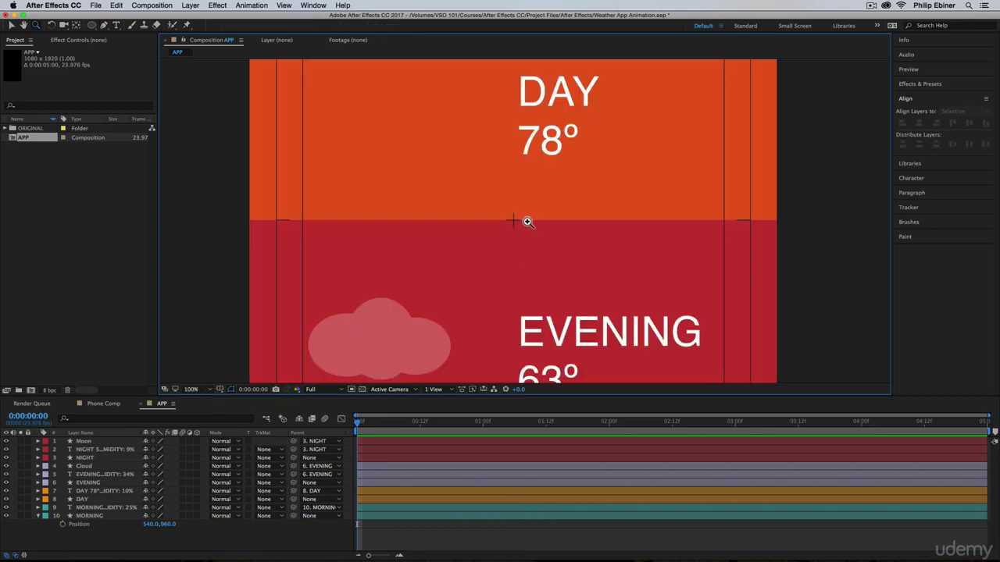
left_click(527, 221)
left_click(104, 25)
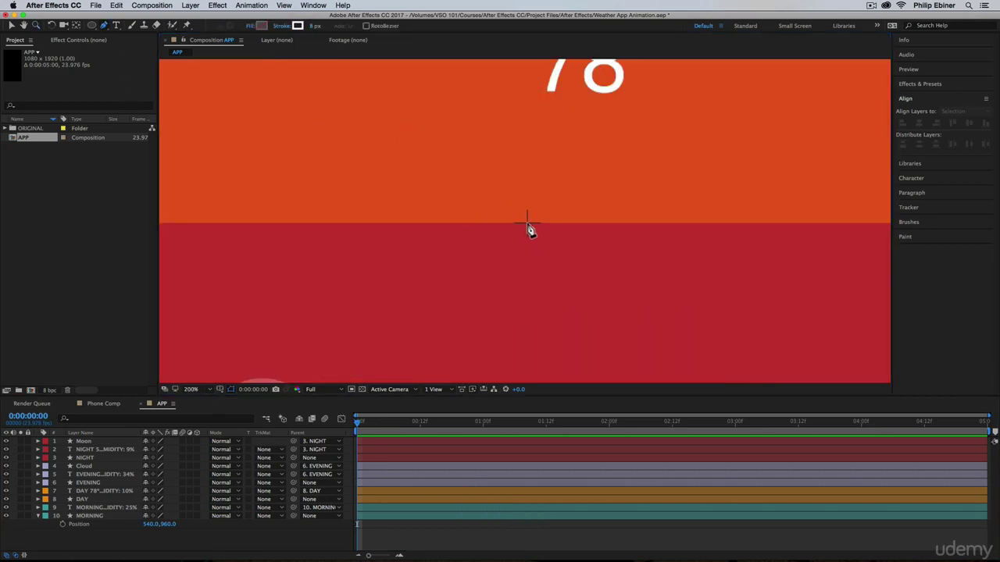
left_click(527, 223)
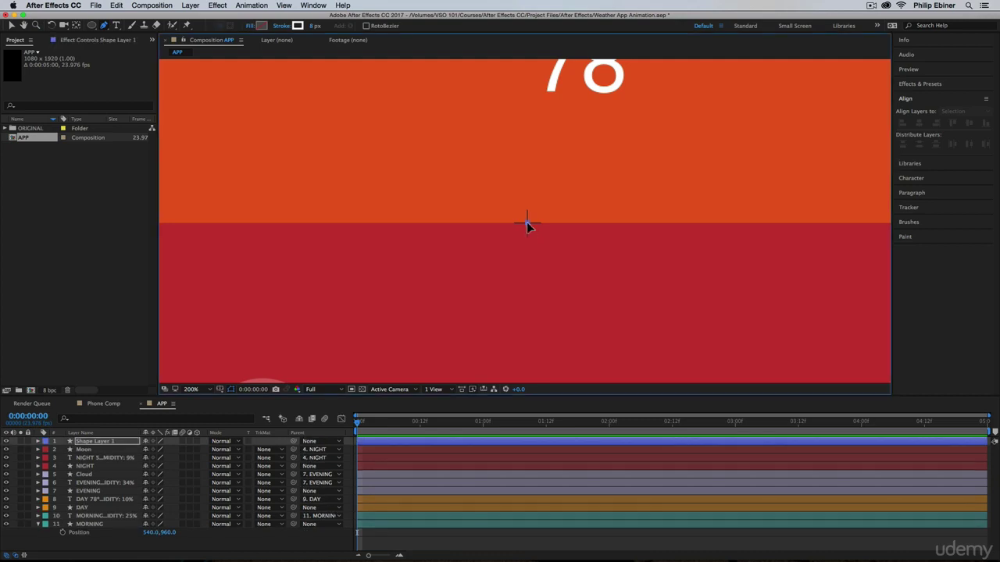
left_click(526, 123, "shift")
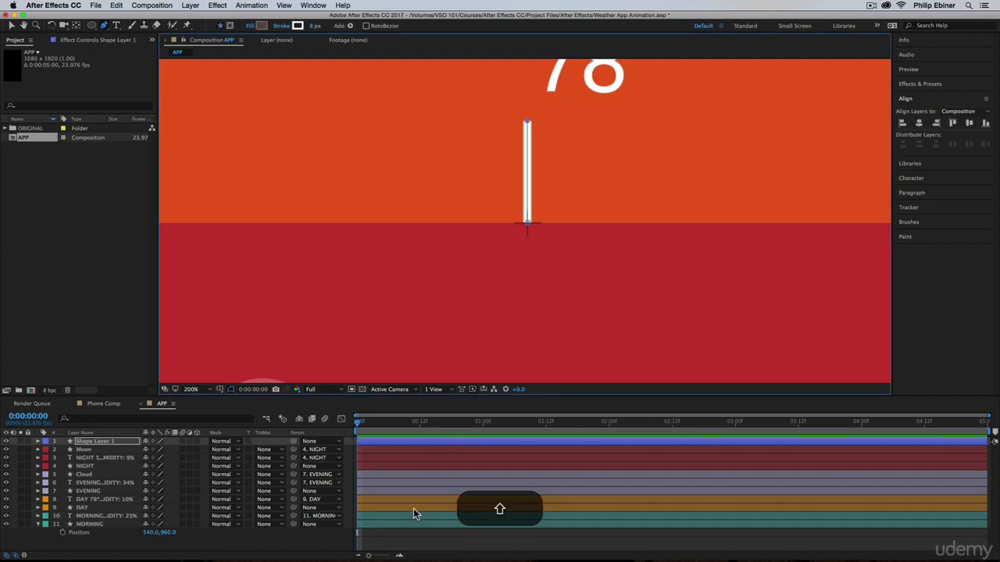
left_click(420, 549)
Rename the new line's shape layer Sun
key("z")
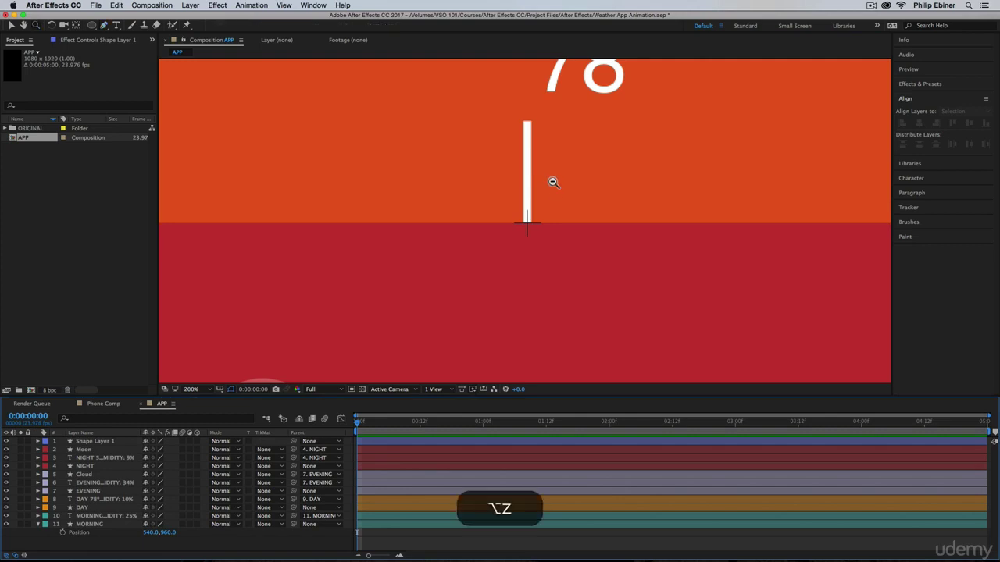
left_click(529, 255, "alt")
left_click(529, 252, "alt")
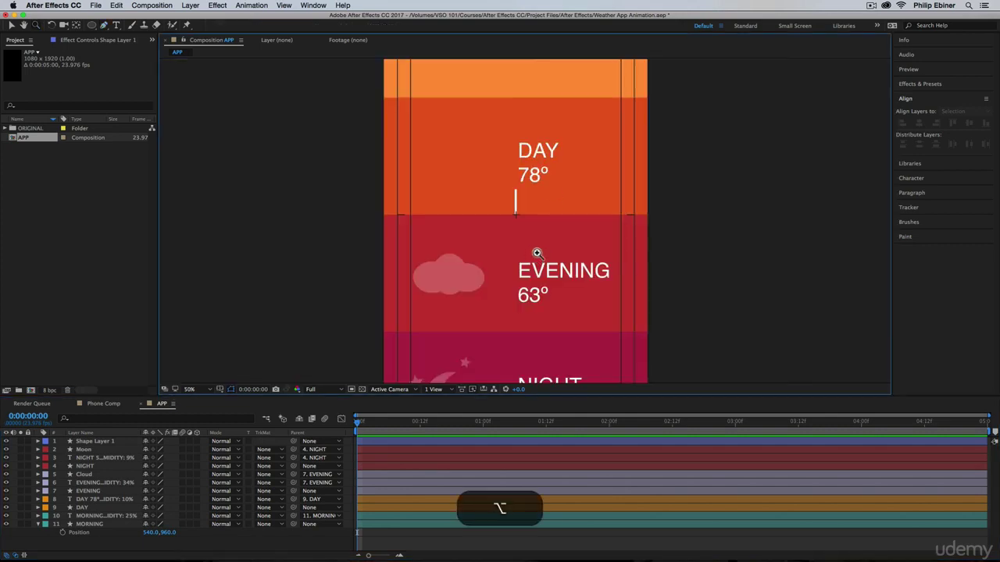
left_click(521, 212, "alt")
left_click(518, 226)
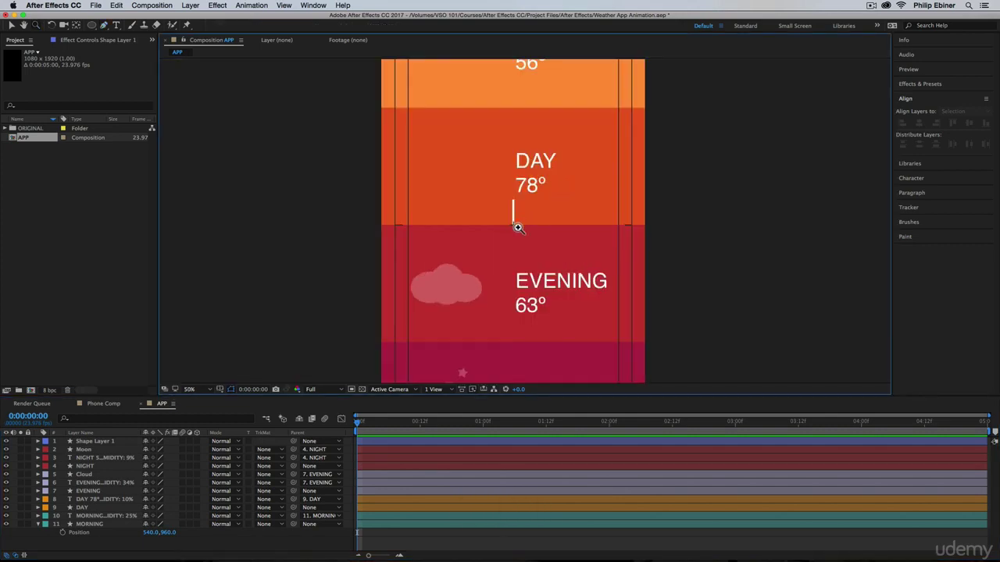
left_click(518, 226)
left_click(109, 450)
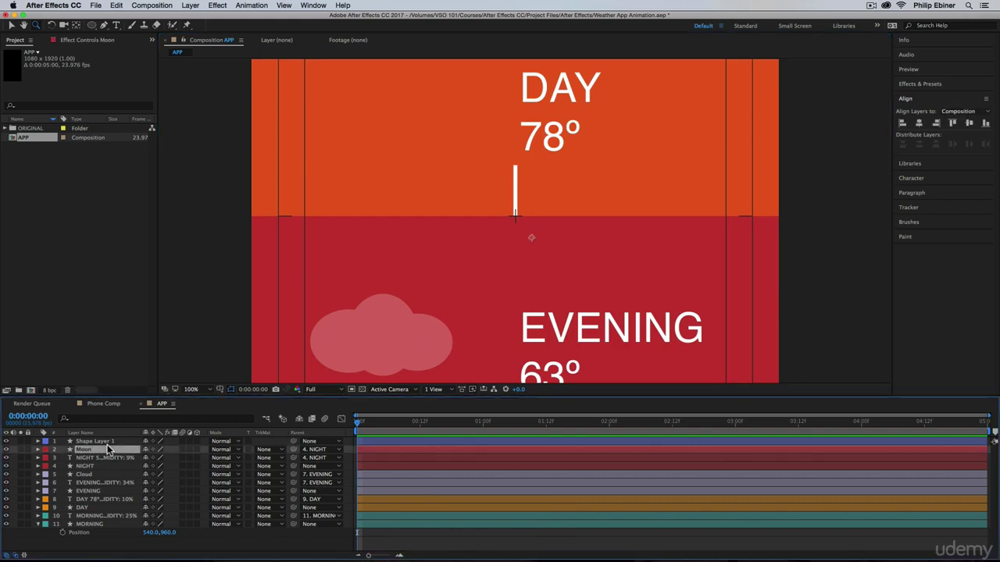
left_click(109, 442)
key("Return")
type("Sun")
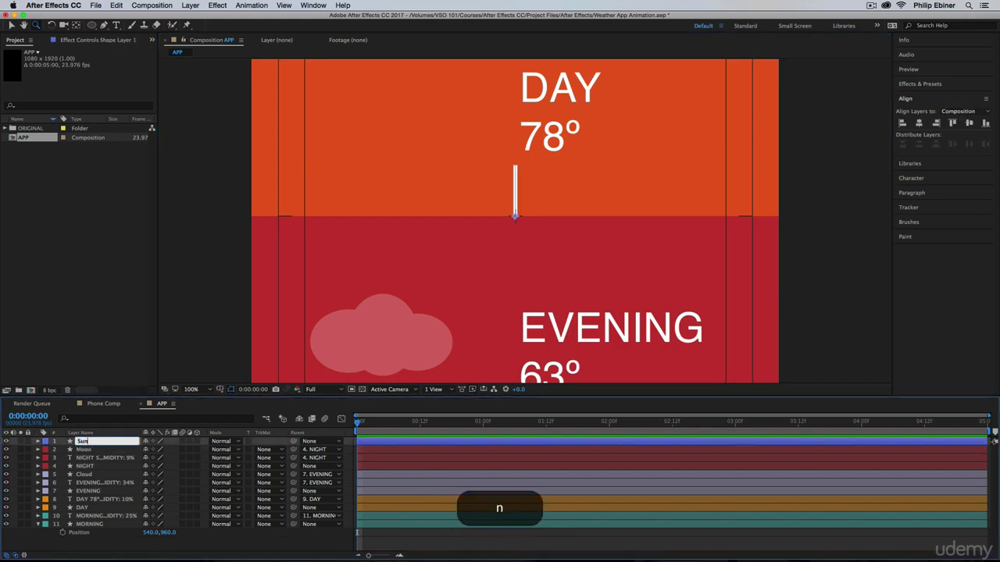
key("Return")
Add a Repeater to the Sun layer's contents and expand its properties
left_click(37, 441)
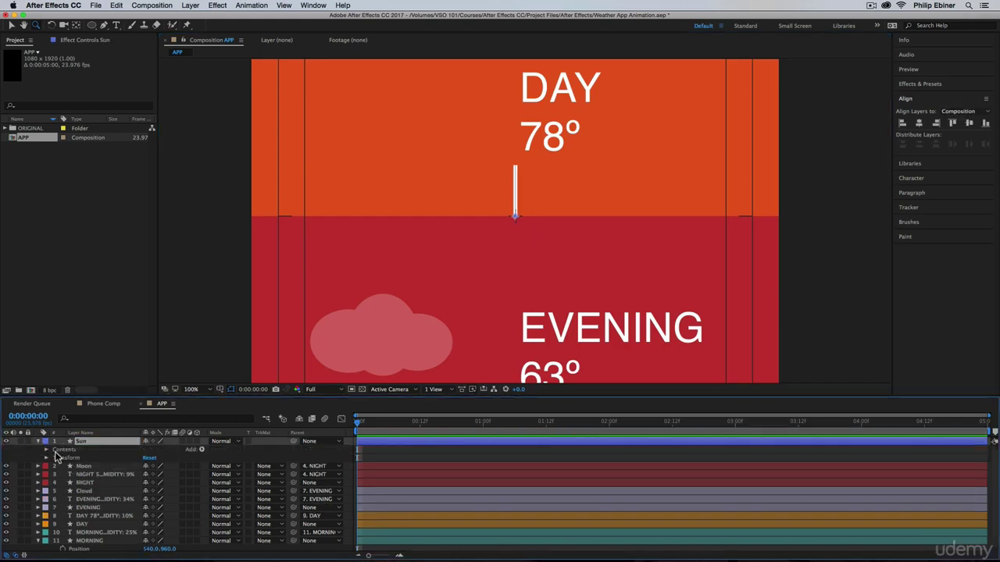
left_click(46, 451)
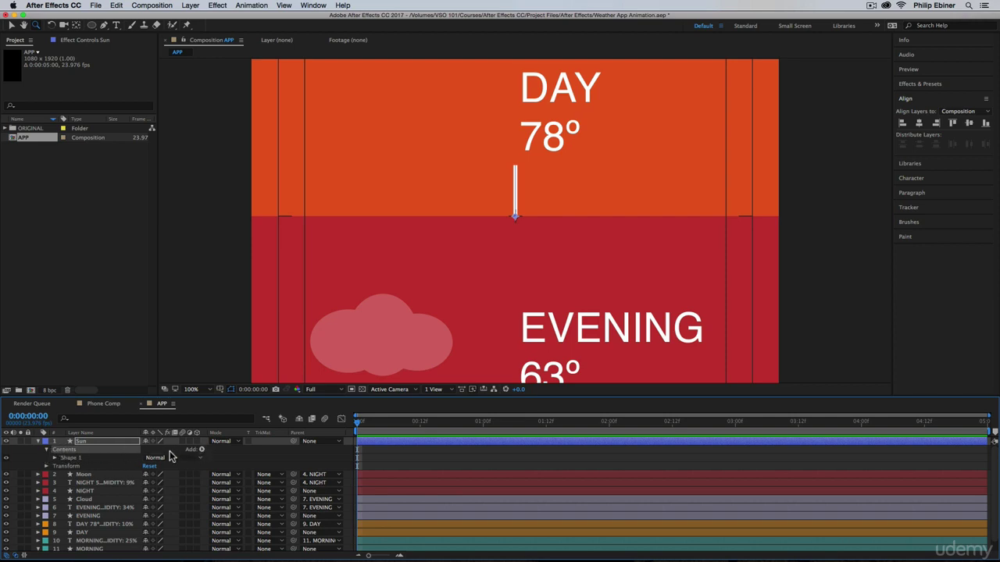
left_click(202, 451)
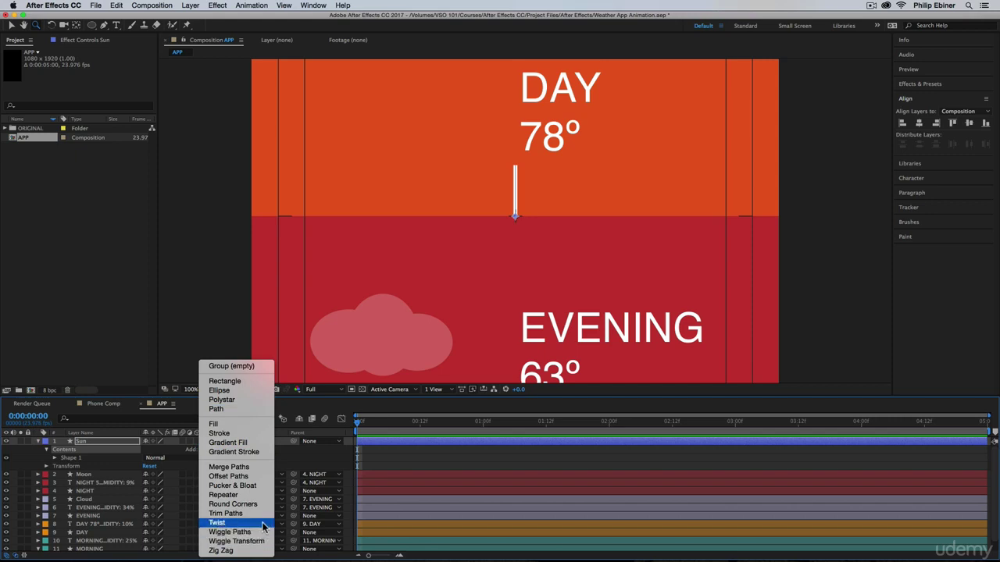
left_click(250, 494)
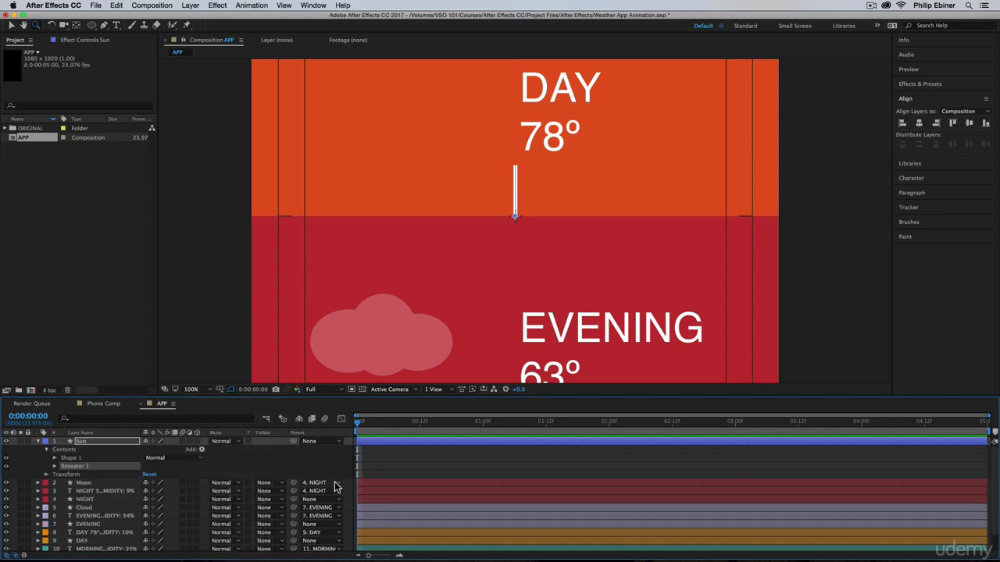
left_click(55, 465)
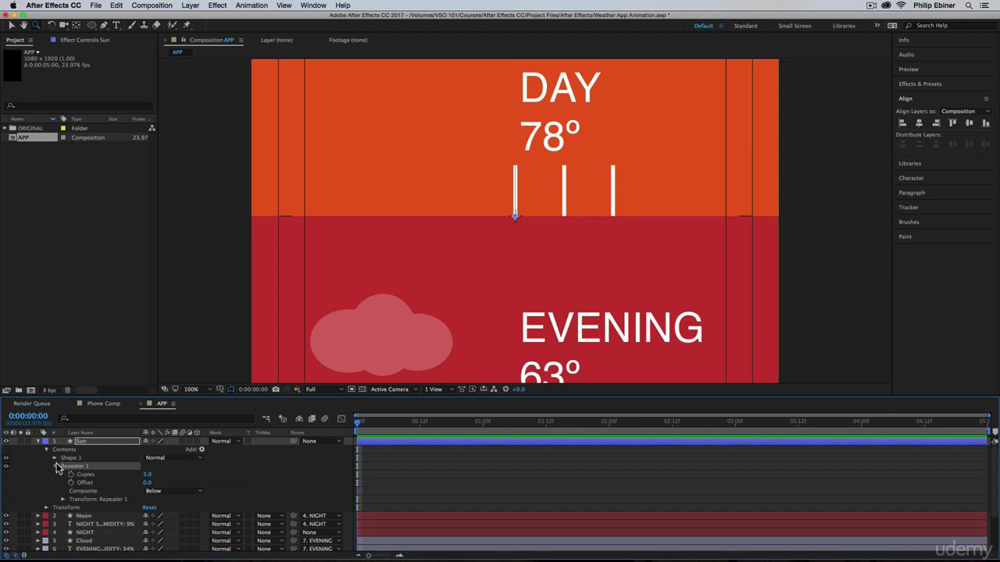
left_click(56, 467)
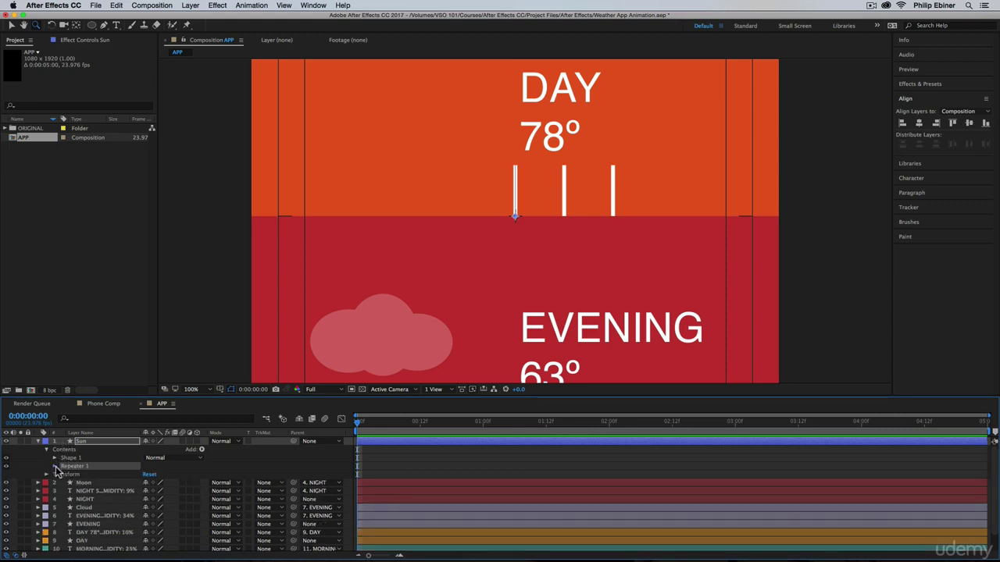
left_click(55, 467)
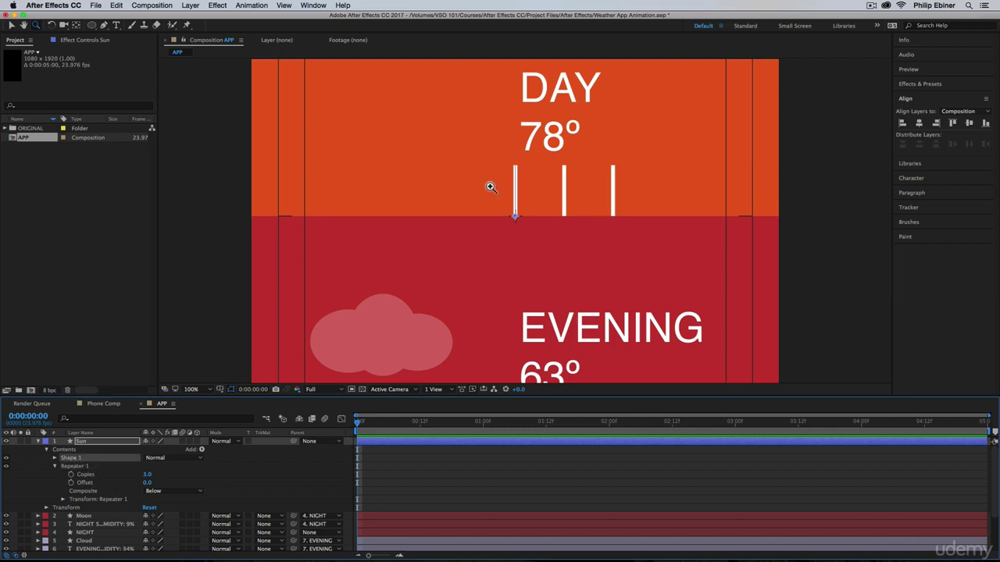
Align the Sun line horizontally to the composition and nudge it left so its base sits exactly on the centre mark
left_click(923, 125)
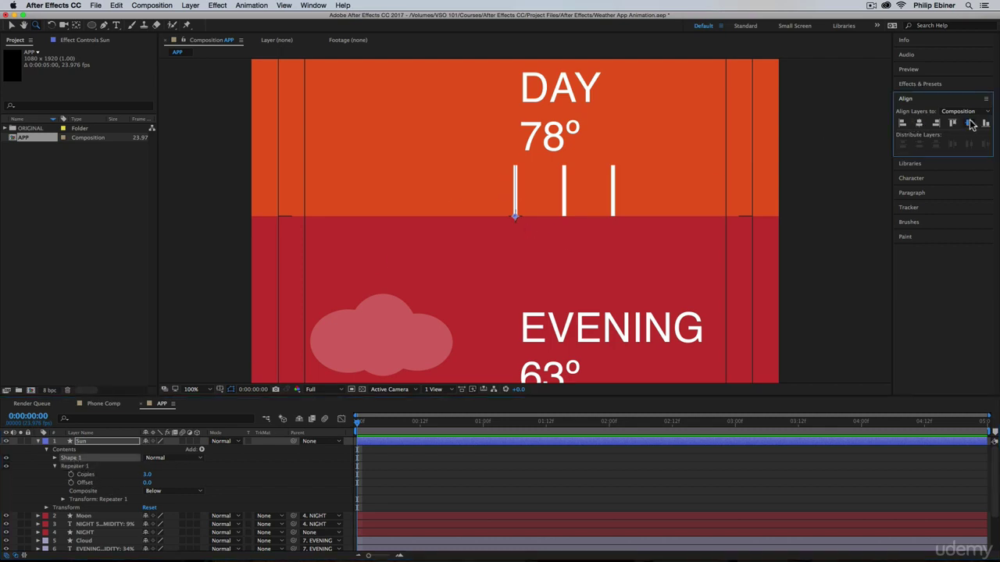
key("v")
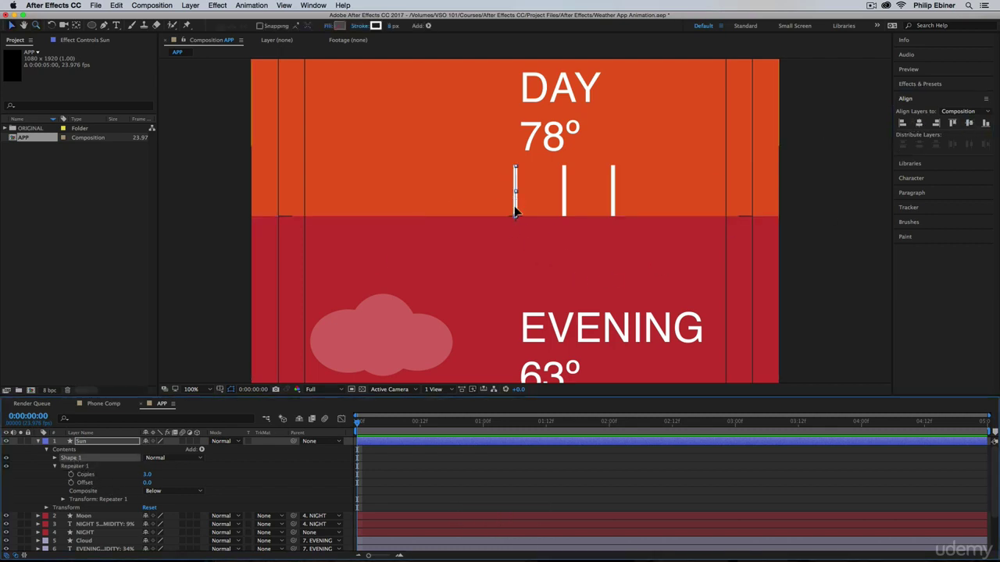
key("z")
left_click(517, 210)
left_click(539, 218)
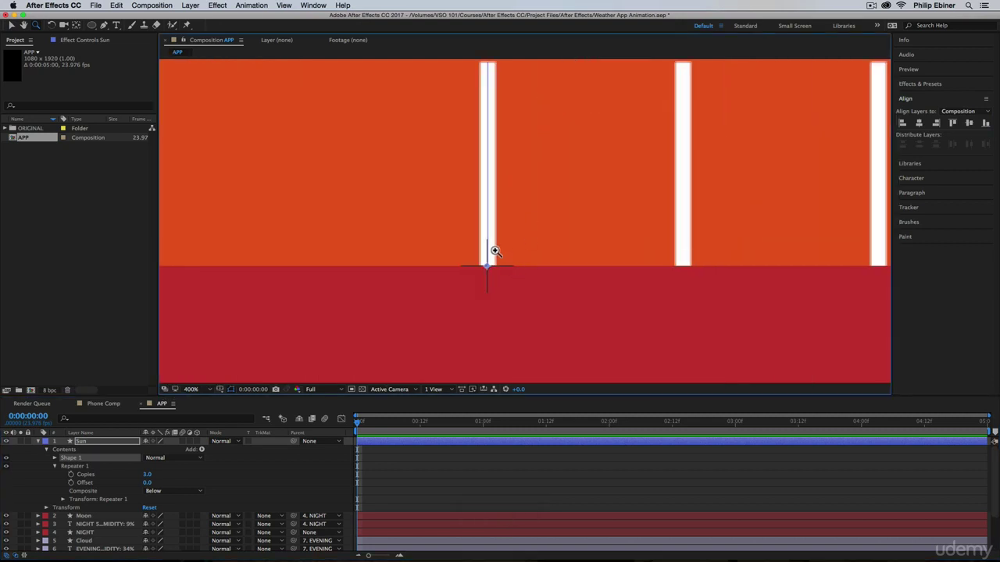
left_click(491, 224)
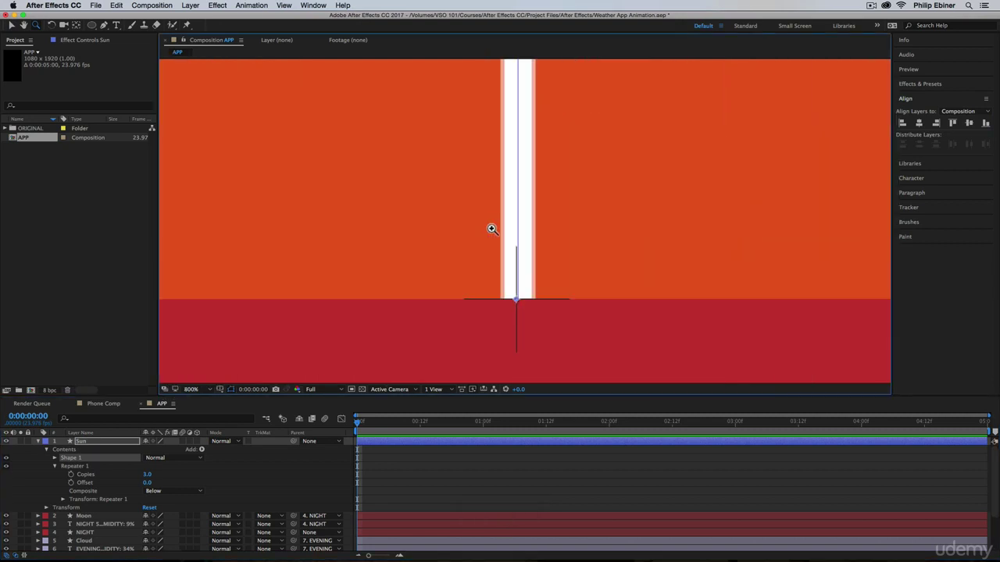
key("v")
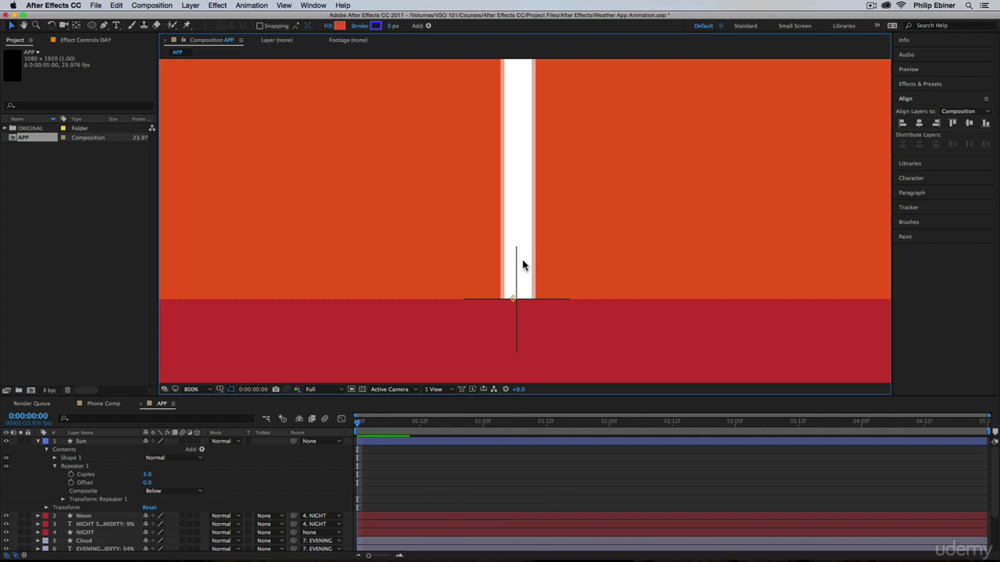
key("super+z")
left_click(115, 442)
key("Left")
key("Left")
key("Left")
key("Left")
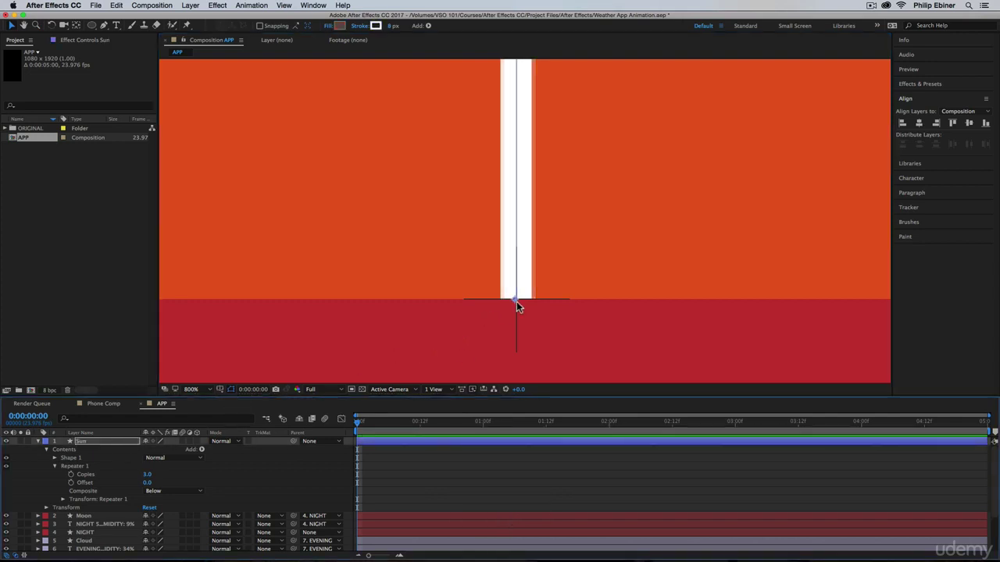
Set the Sun repeater's number of copies to 8
key("alt+z")
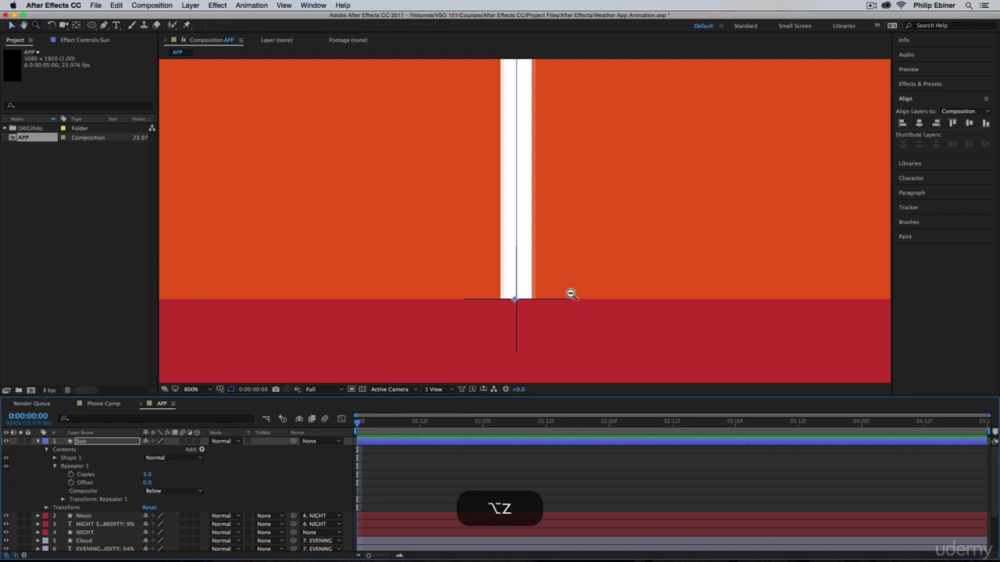
left_click(569, 290, "alt")
left_click(561, 213, "alt")
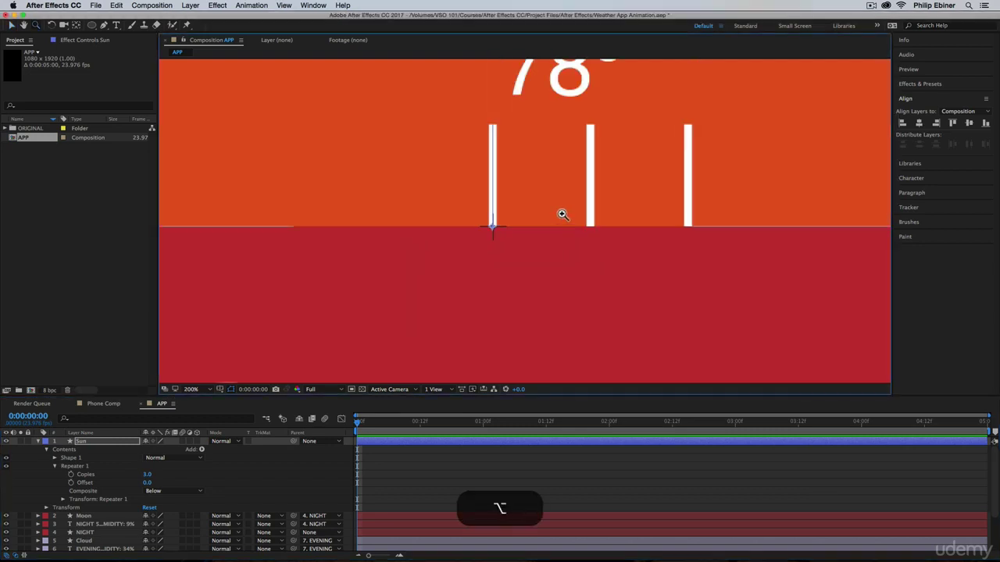
left_click(495, 250)
left_click(527, 228, "alt")
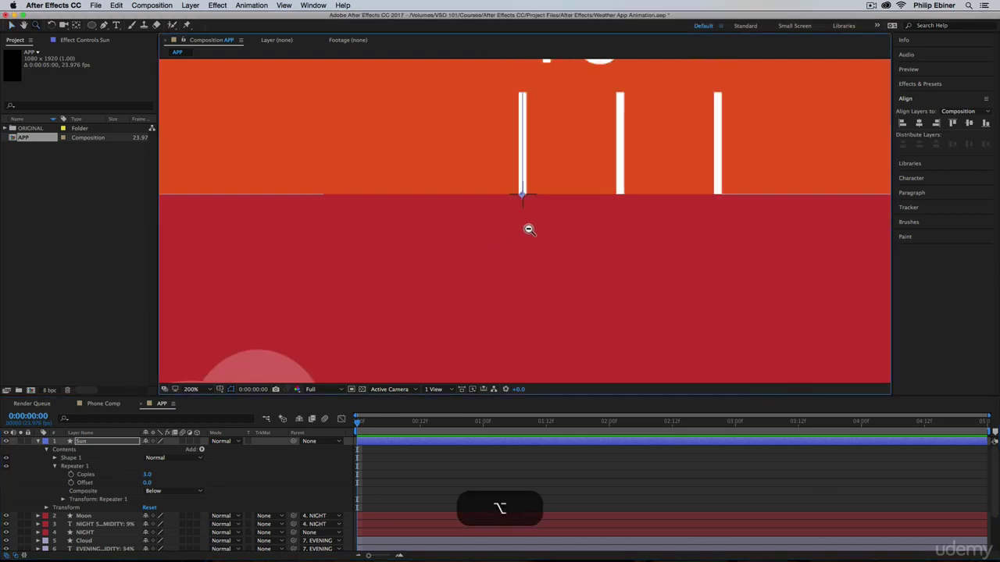
left_click(574, 225, "alt")
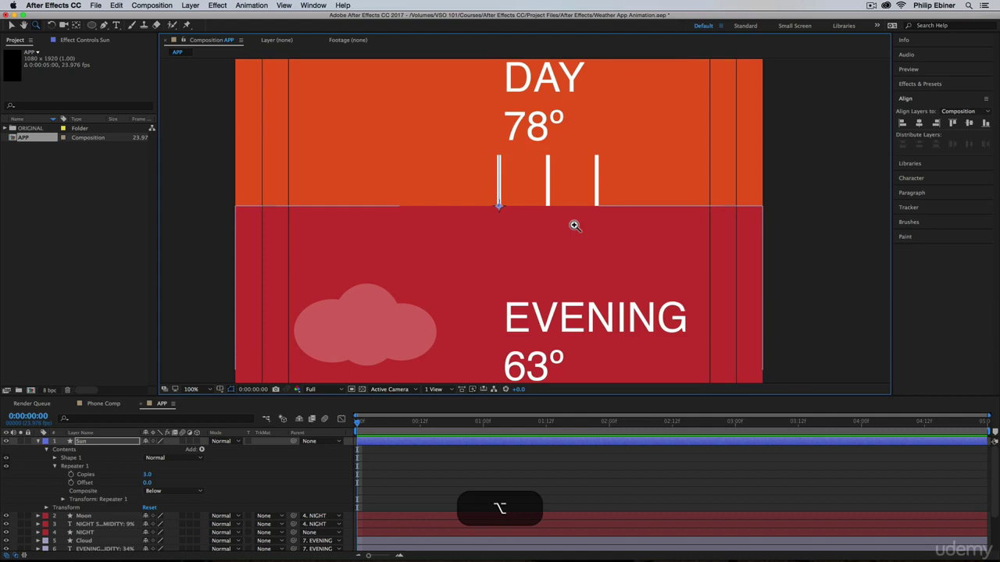
left_click(147, 474)
type("8")
key("Return")
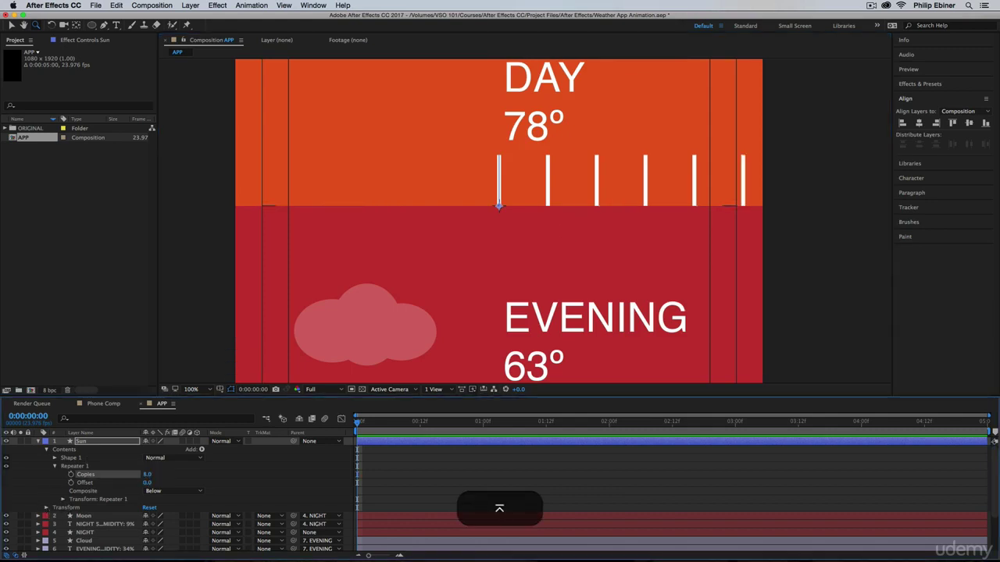
Expand the repeater's transform properties and set its Position to 0, 0 so all copies share one origin
left_click(64, 499)
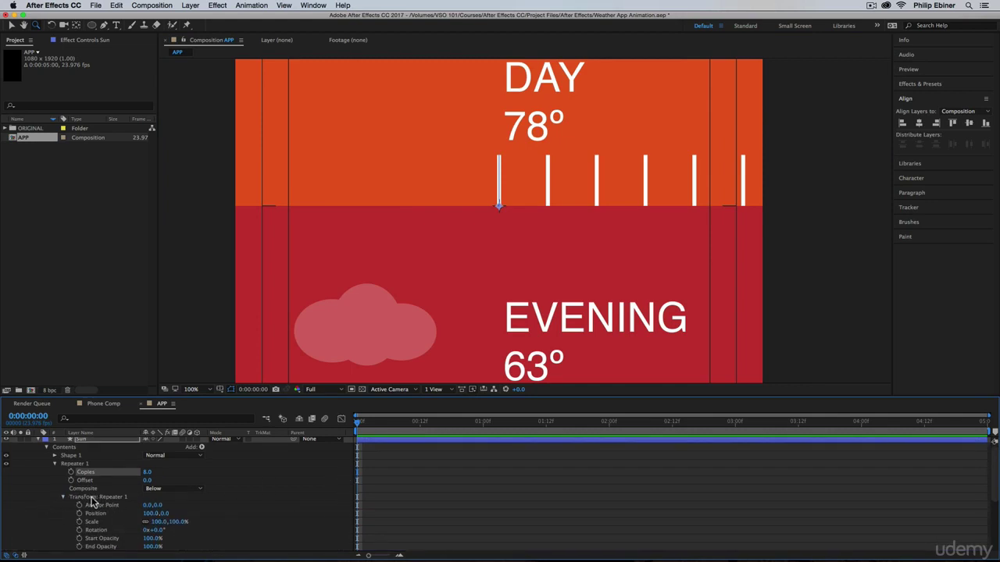
scroll(260, 501, "down", 2)
left_click(153, 498)
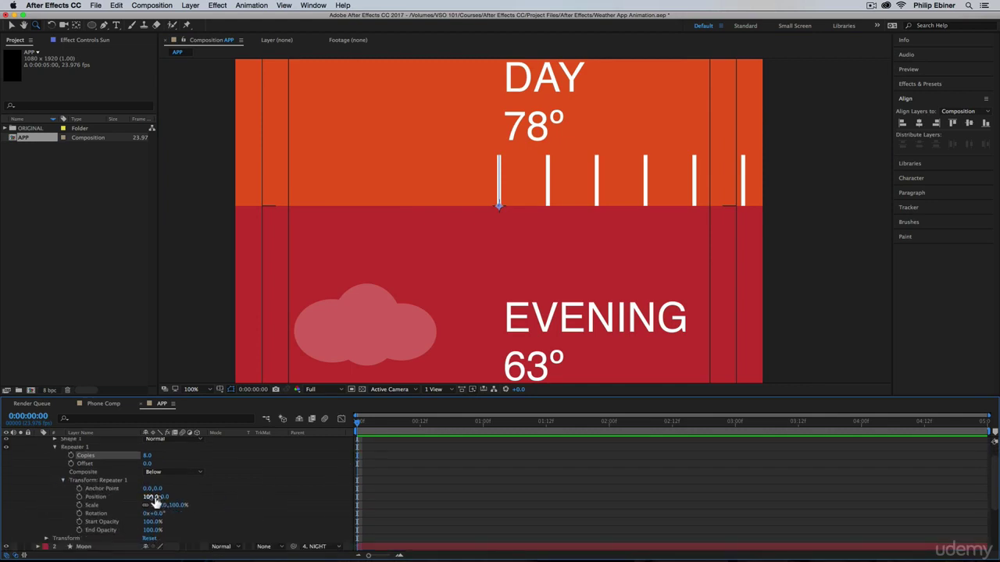
left_click_drag(153, 500, 182, 506)
key("super+z")
left_click(152, 496)
type("00")
key("Return")
Set the repeater transform's Rotation to 45° to fan the lines around the centre
left_click(159, 513)
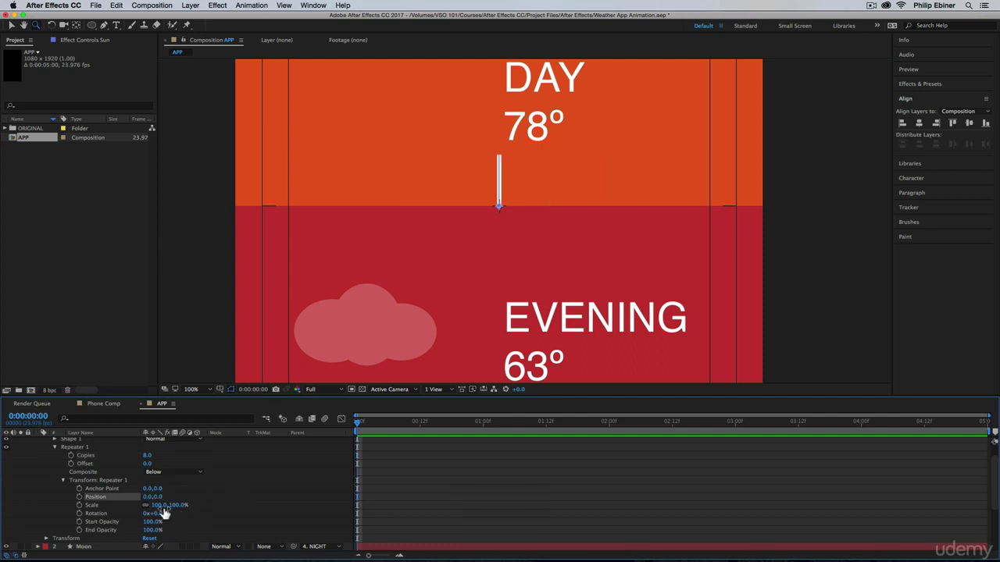
type("45")
key("Return")
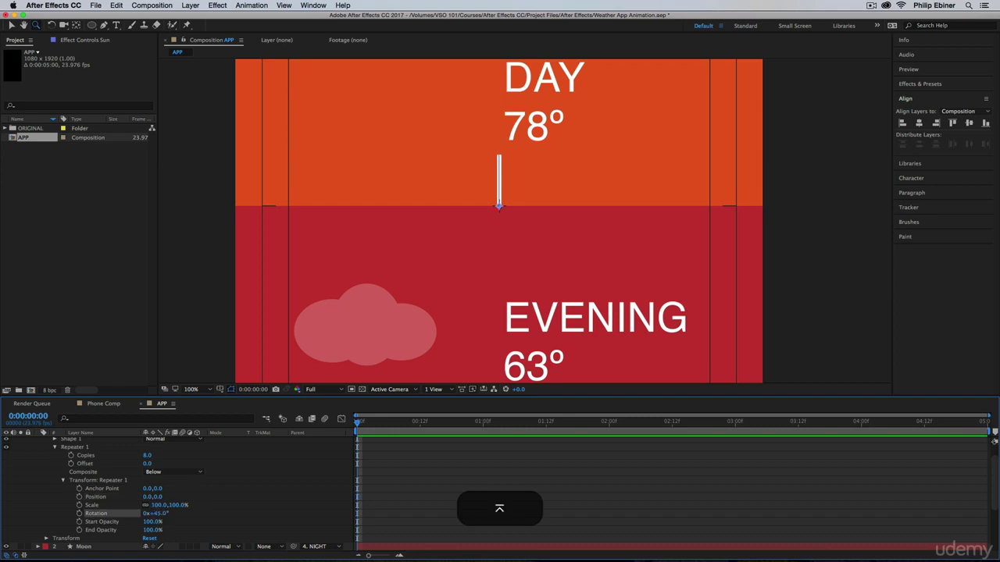
scroll(352, 443, "up", 1)
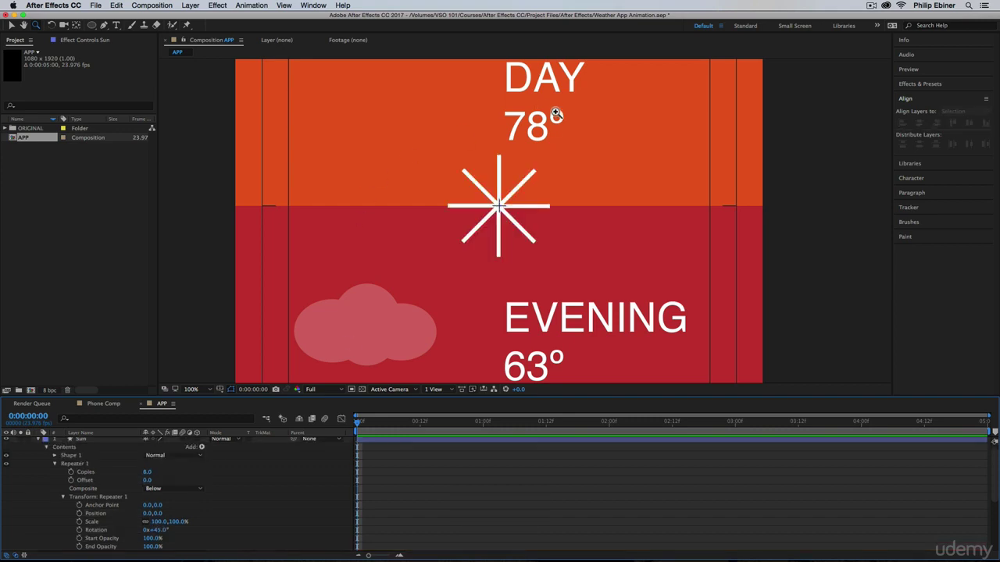
Try the repeater with 9 copies and a Rotation of 40°
scroll(328, 505, "down", 1)
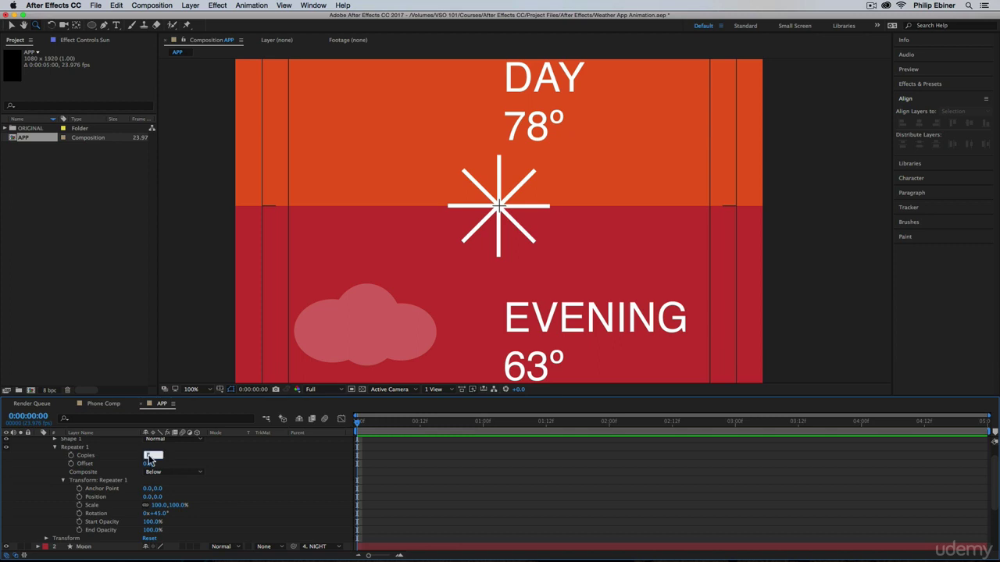
type("9")
key("Return")
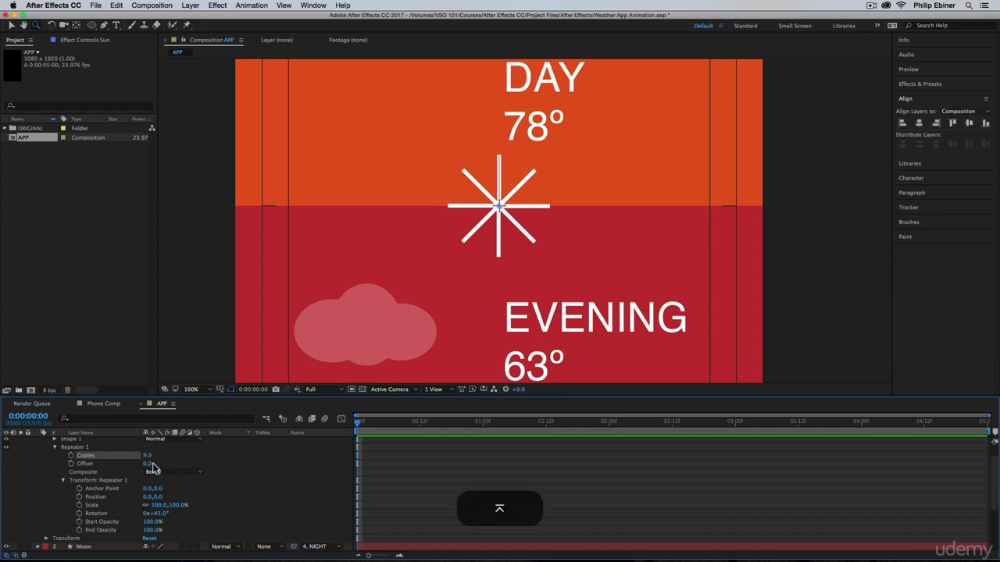
left_click(161, 514)
type("40")
key("Return")
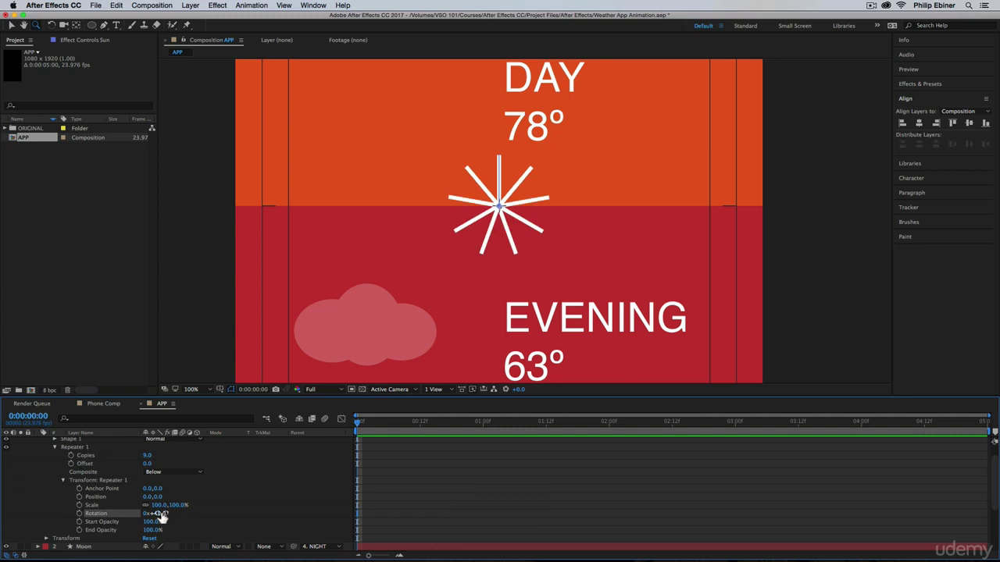
Set the repeater to 10 copies with a Rotation of 36° and deselect the layer
type("10")
key("Return")
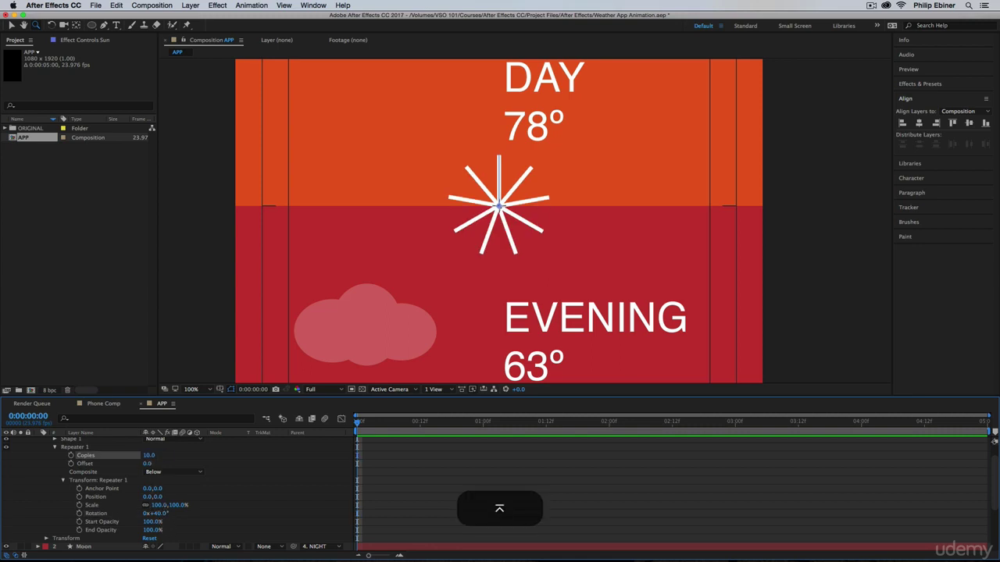
left_click(155, 513)
type("36")
key("Return")
left_click_drag(161, 514, 145, 518)
key("super+z")
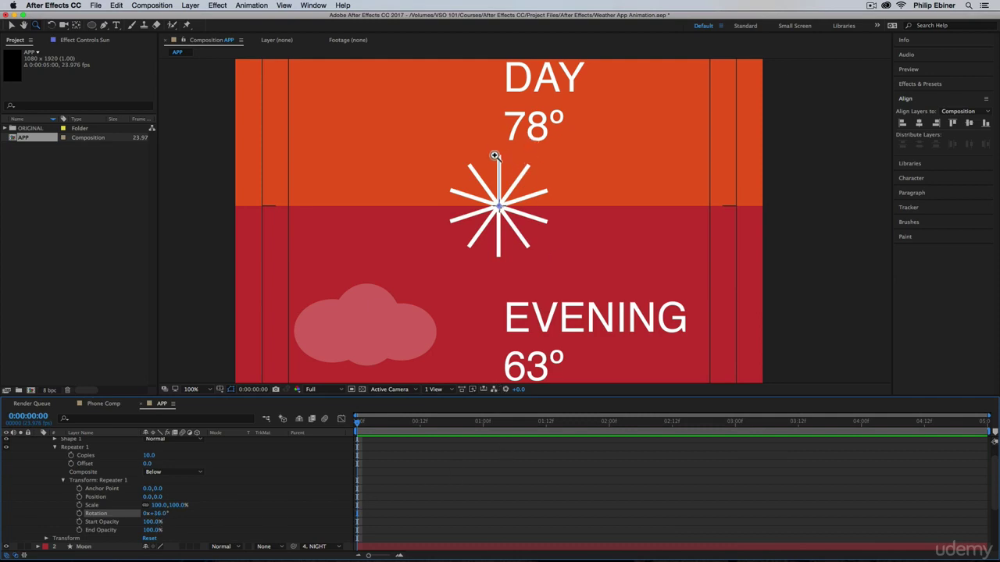
left_click(444, 450)
Offset the Sun's line through its Shape 1 transform, setting Position to 0, 173 to open a gap between the rays
scroll(395, 443, "up", 1)
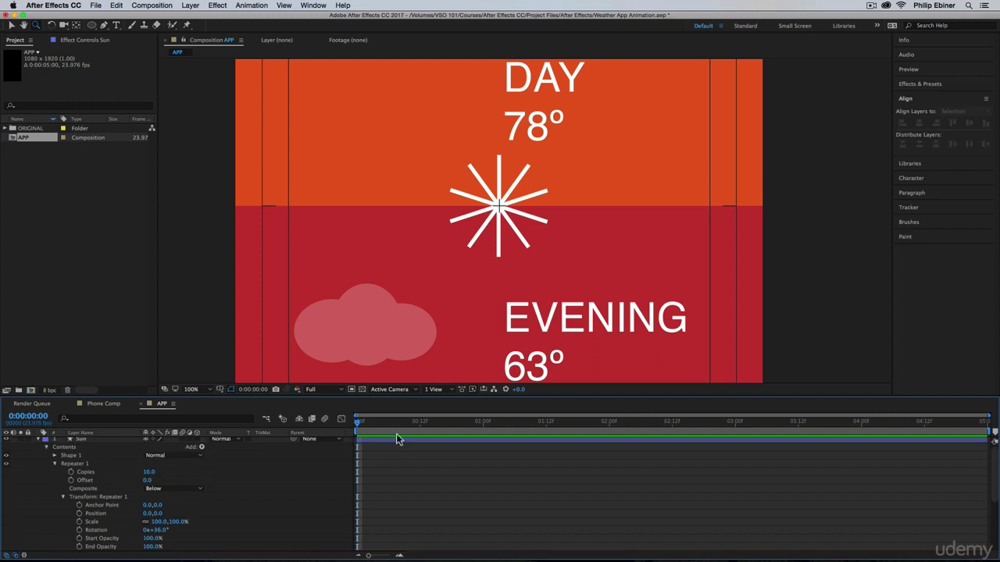
left_click(54, 456)
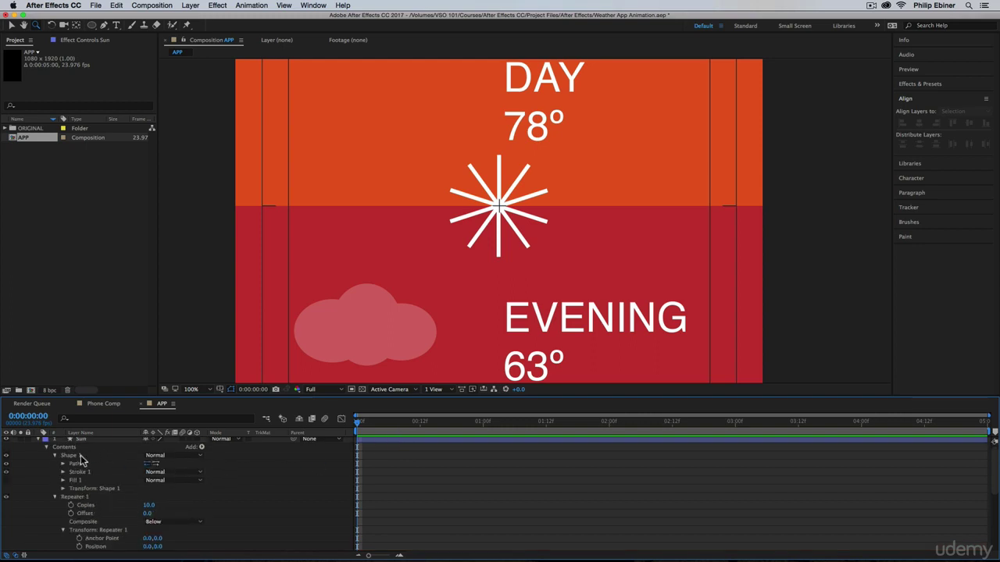
scroll(262, 502, "down", 2)
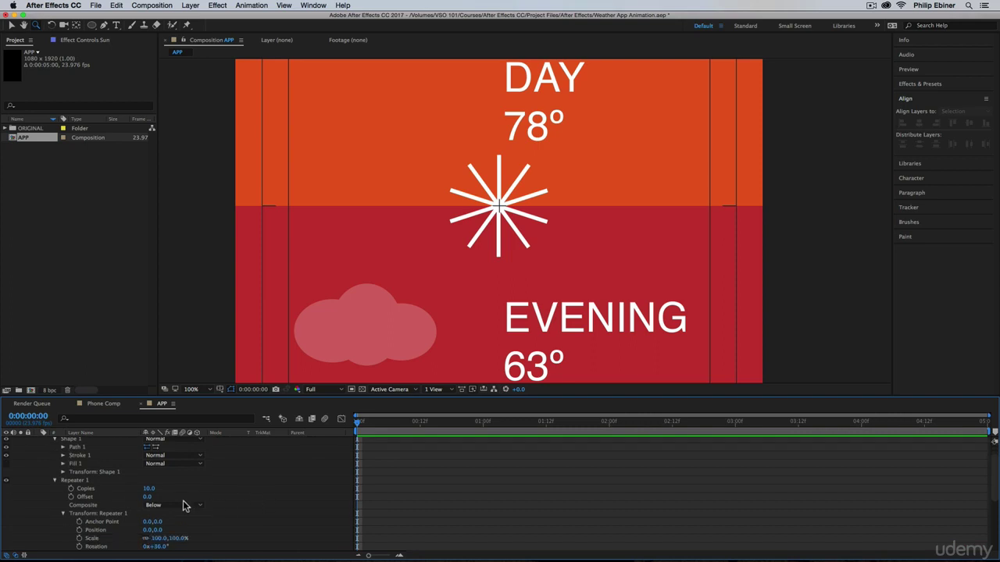
left_click(62, 478)
left_click_drag(160, 489, 232, 501)
left_click(437, 493)
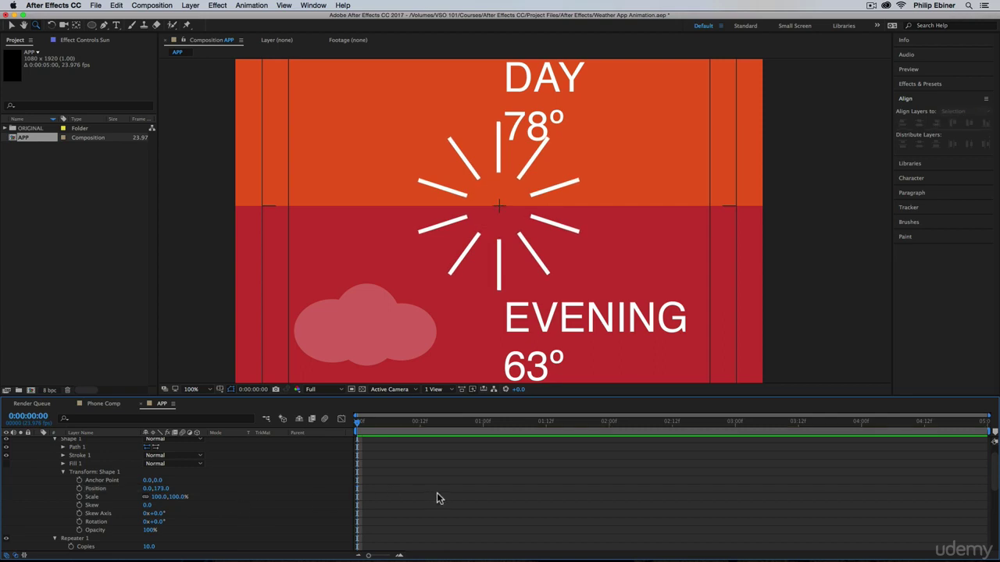
With the Ellipse tool, draw a circle with white fill and 0 px stroke centred on the composition mark inside the rays
left_click(92, 26)
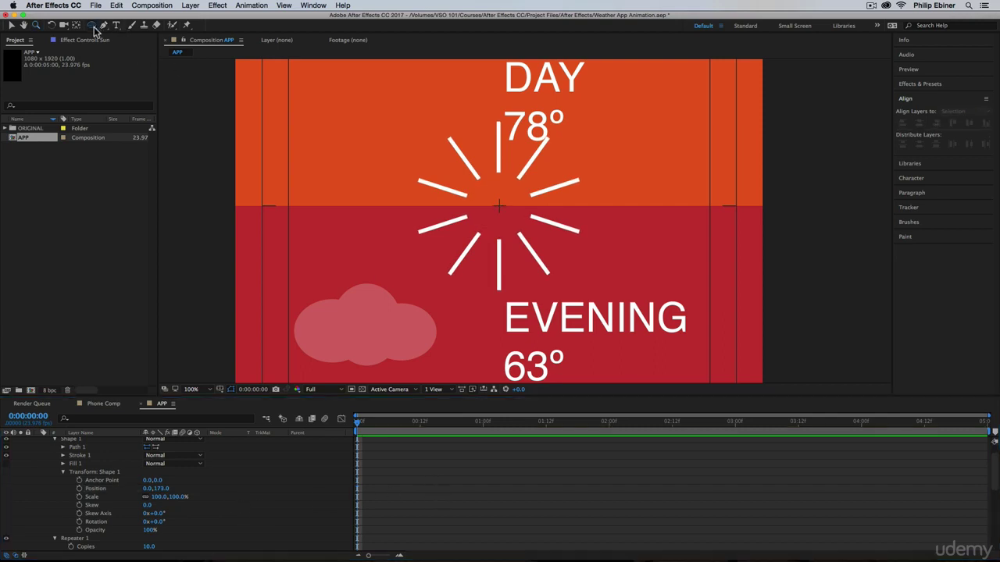
left_click(131, 46)
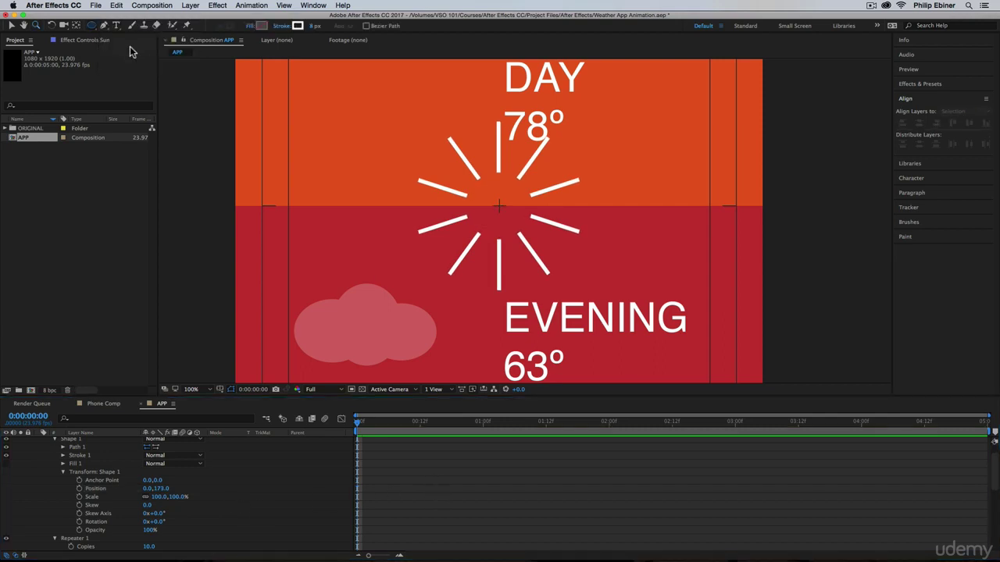
left_click(262, 26)
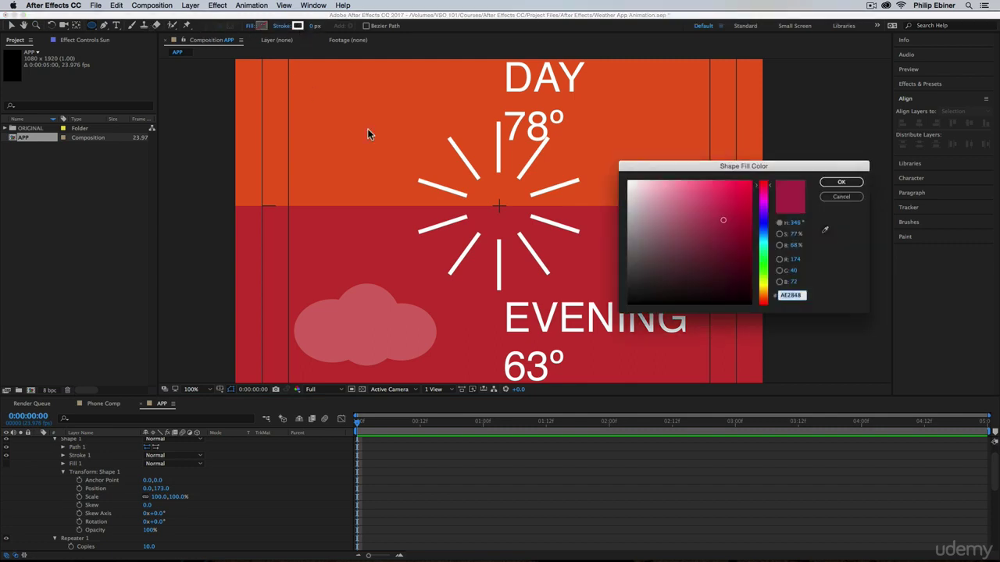
left_click_drag(673, 223, 553, 131)
left_click(841, 183)
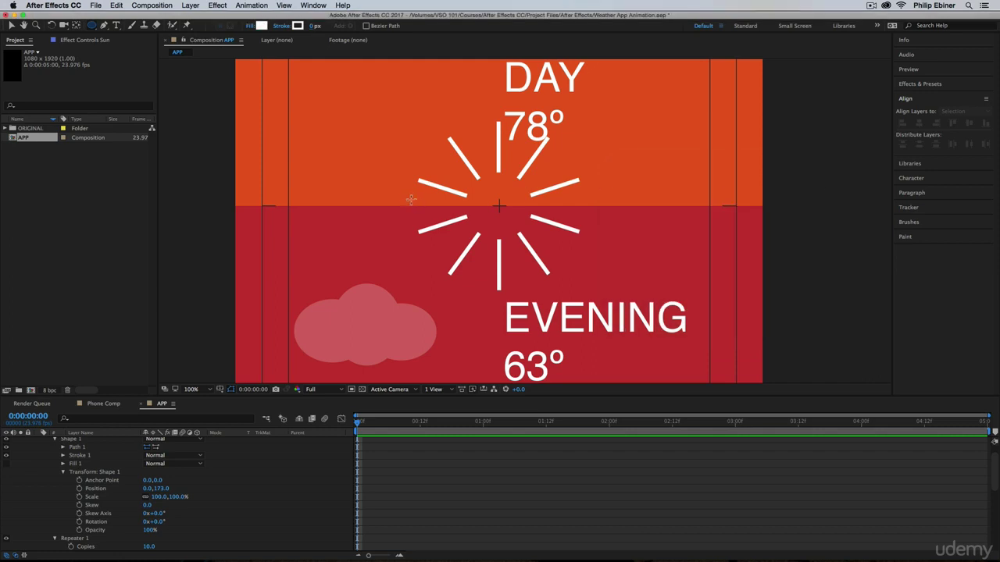
left_click_drag(483, 190, 513, 209)
key("v")
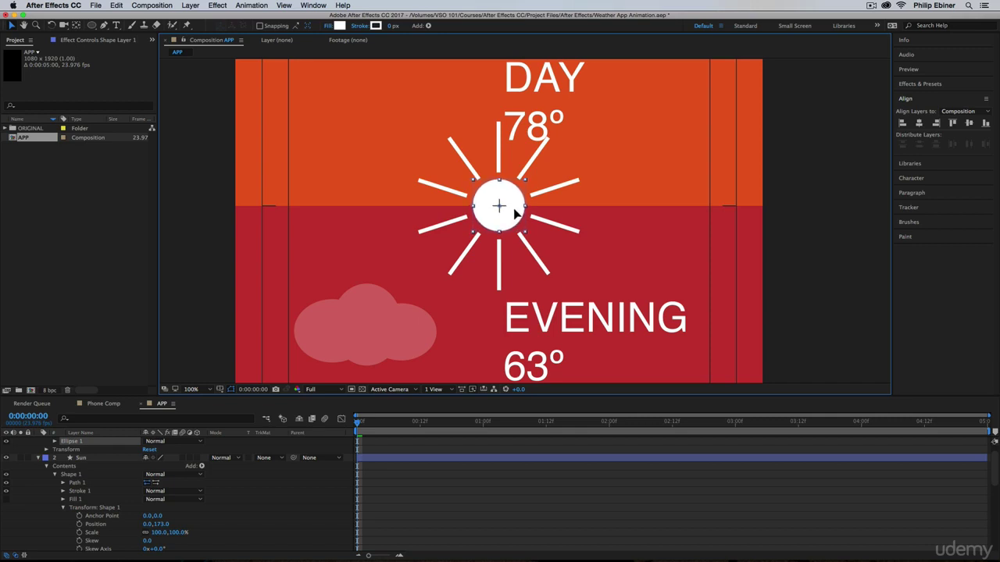
left_click(532, 486)
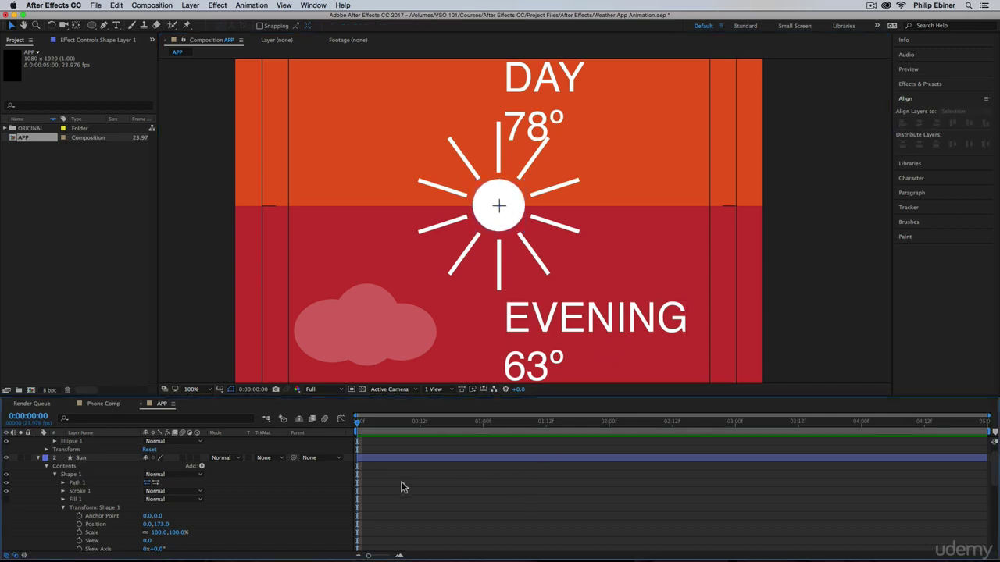
Cut the circle from its own shape layer, paste it into the Sun layer, and delete the emptied Shape Layer 1
scroll(47, 462, "up", 2)
left_click(72, 458)
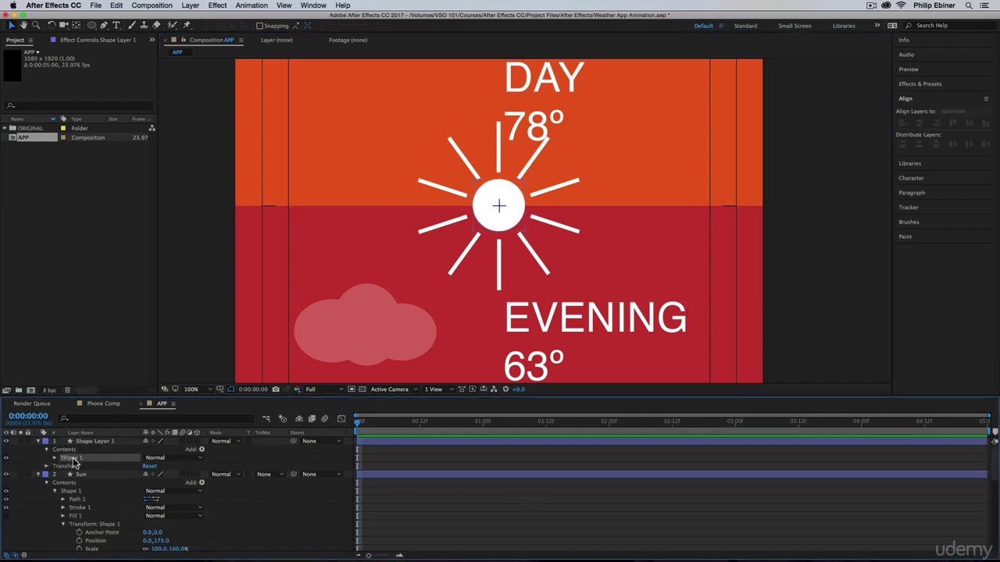
key("super+x")
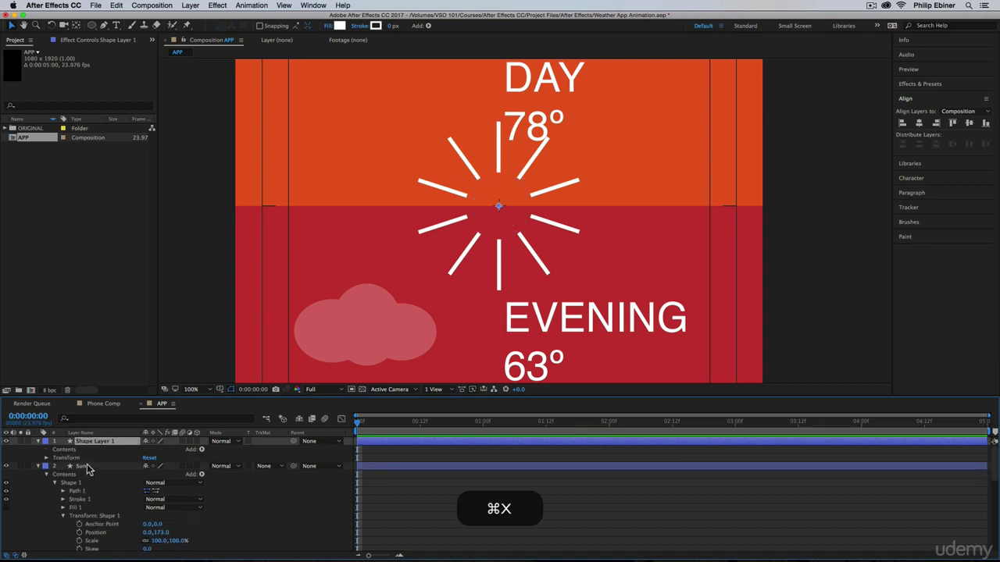
left_click(87, 465)
key("super+v")
left_click(71, 442)
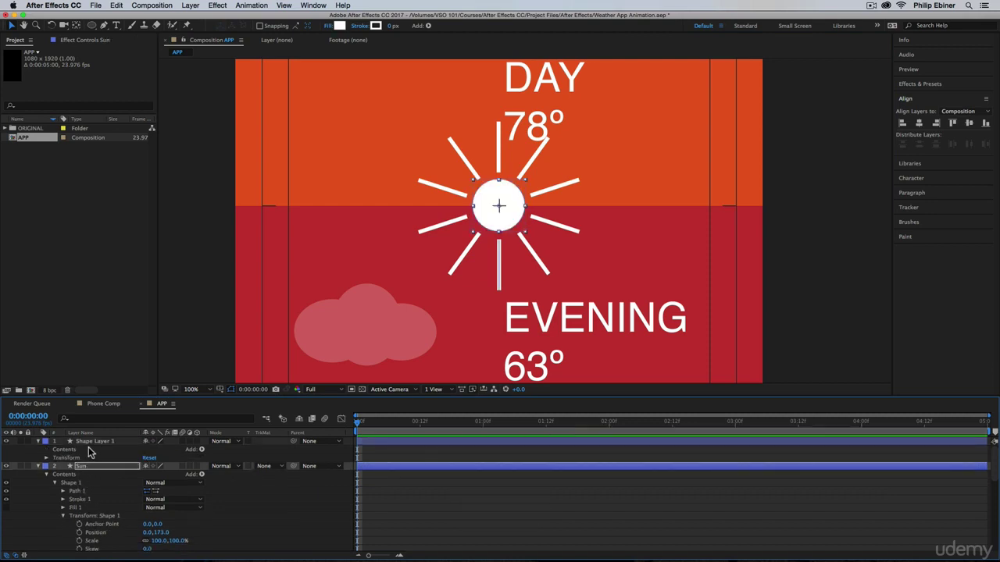
key("BackSpace")
left_click(42, 443)
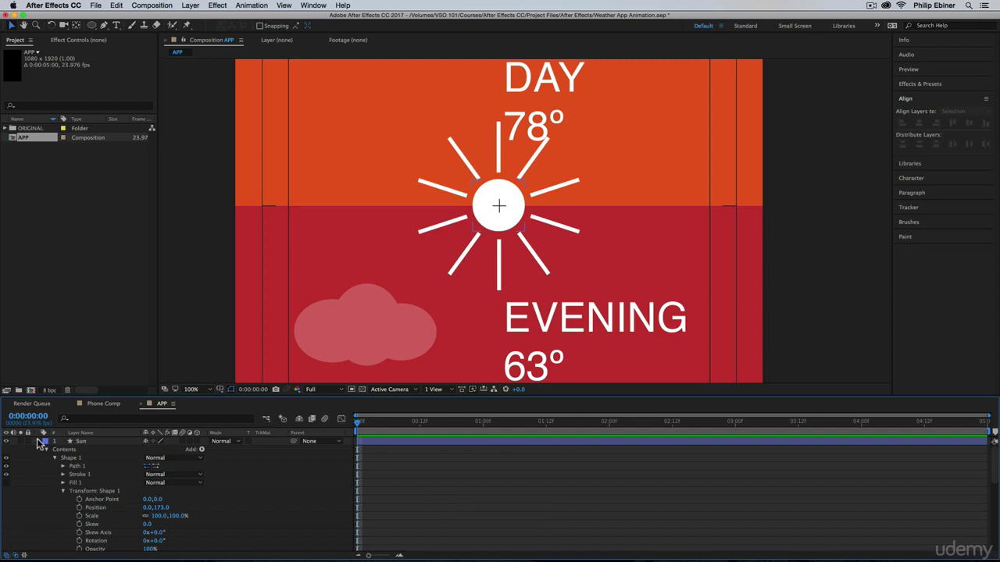
Move the sun into the MORNING band beside its text and scale it to 81%
key("z")
left_click(580, 179, "alt")
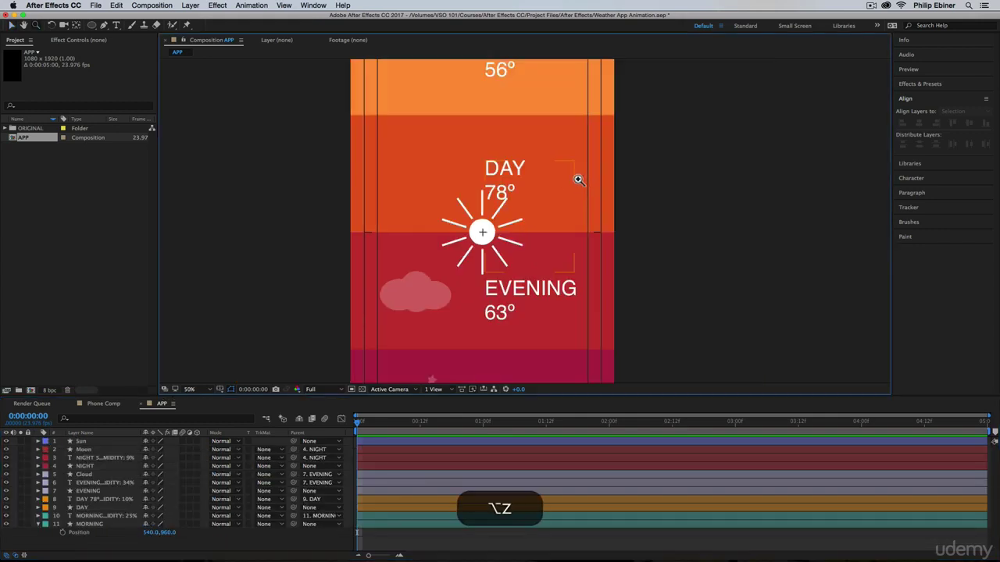
left_click(524, 238, "alt")
key("v")
left_click_drag(497, 219, 471, 136)
key("super+z")
key("s")
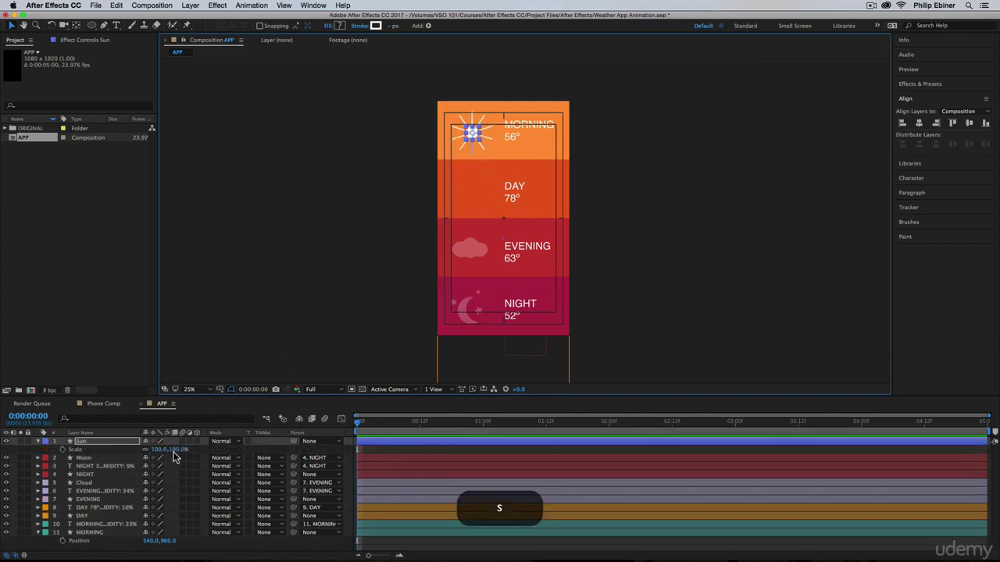
left_click_drag(173, 451, 166, 450)
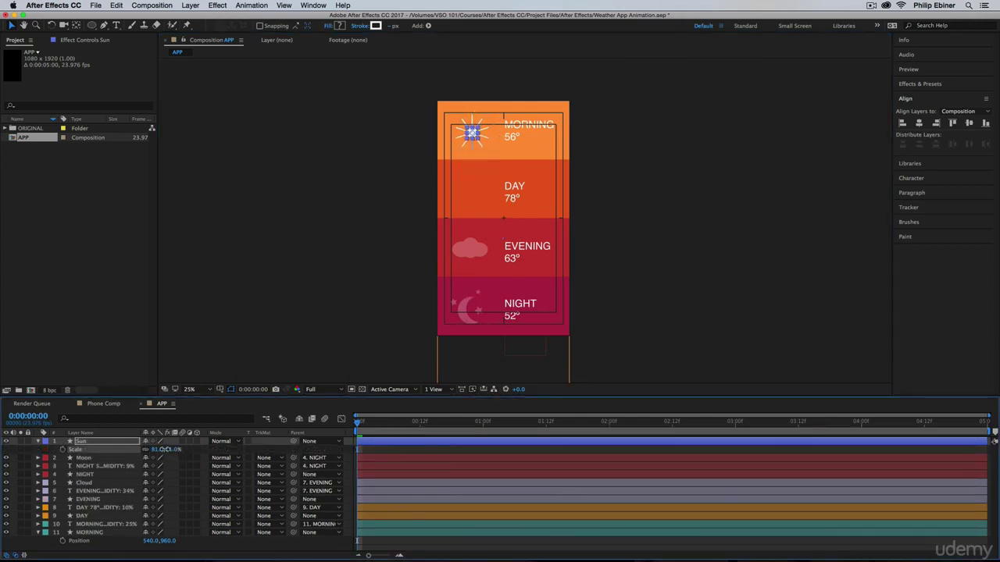
left_click(626, 221)
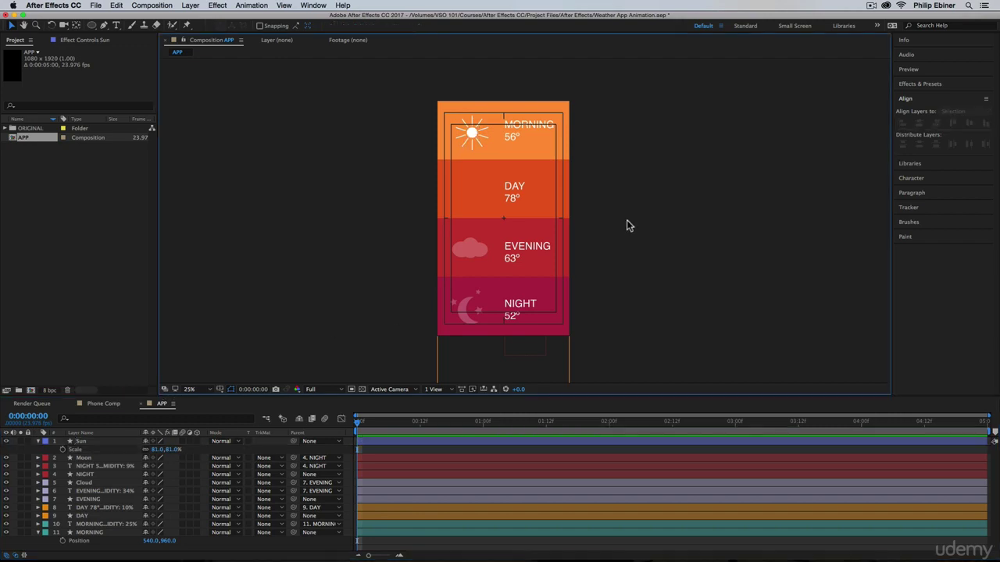
Set the Sun layer's opacity to 25% and deselect it
left_click(117, 441)
key("t")
left_click(153, 449)
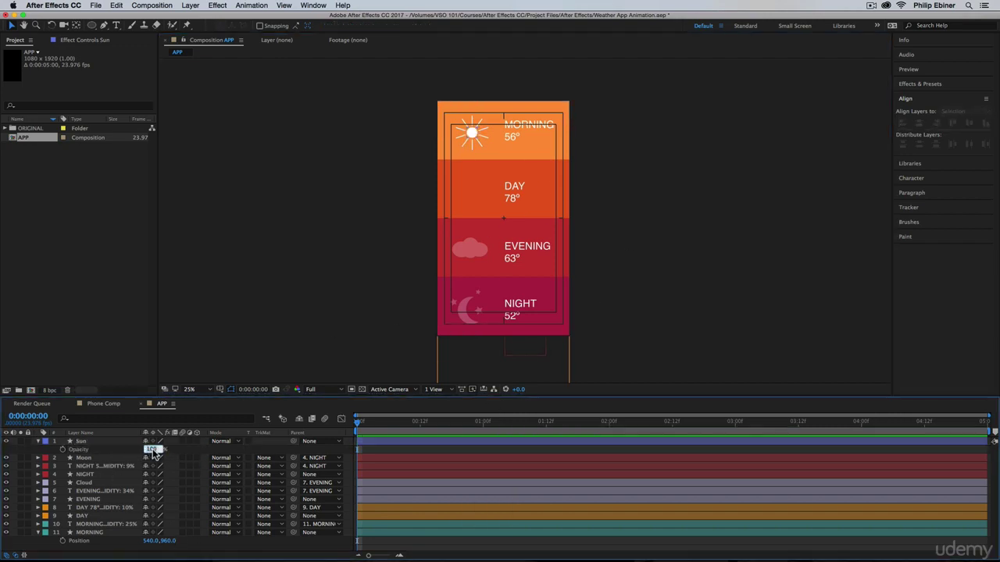
type("25")
key("Return")
left_click(617, 203)
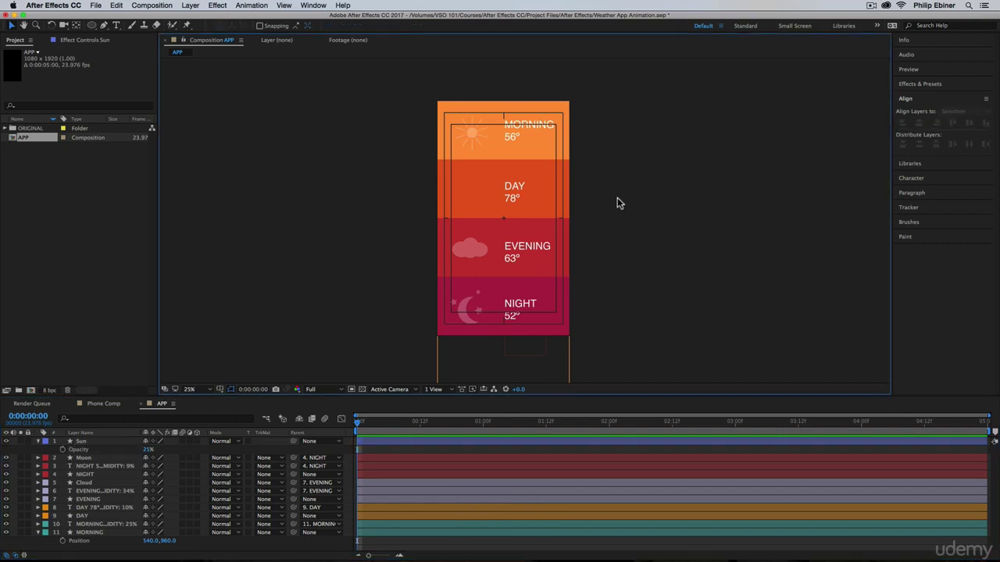
Duplicate Sun, place the original above the MORNING text layer, parent it to MORNING and give it the Cyan label
left_click(60, 442)
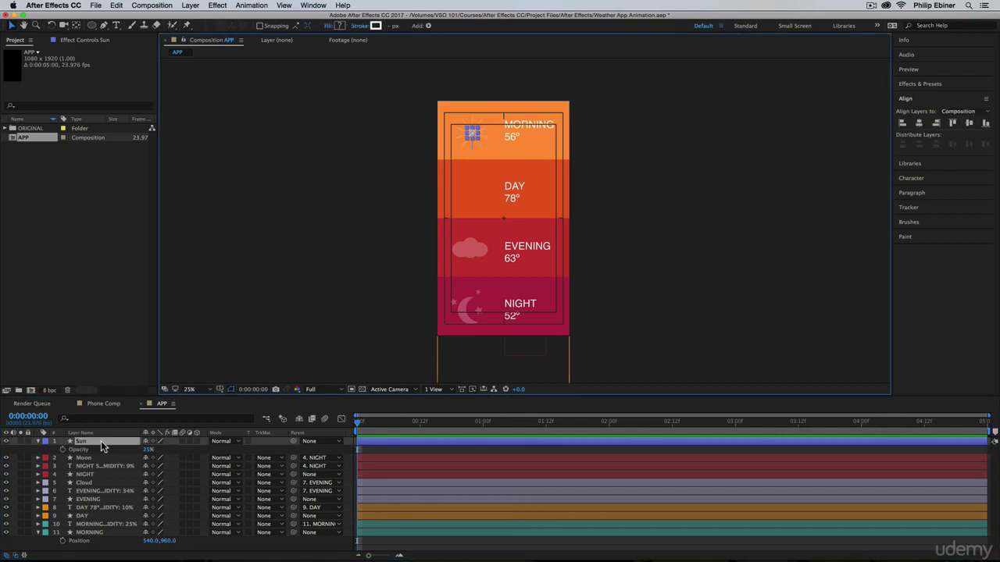
key("super+d")
left_click_drag(92, 442, 128, 529)
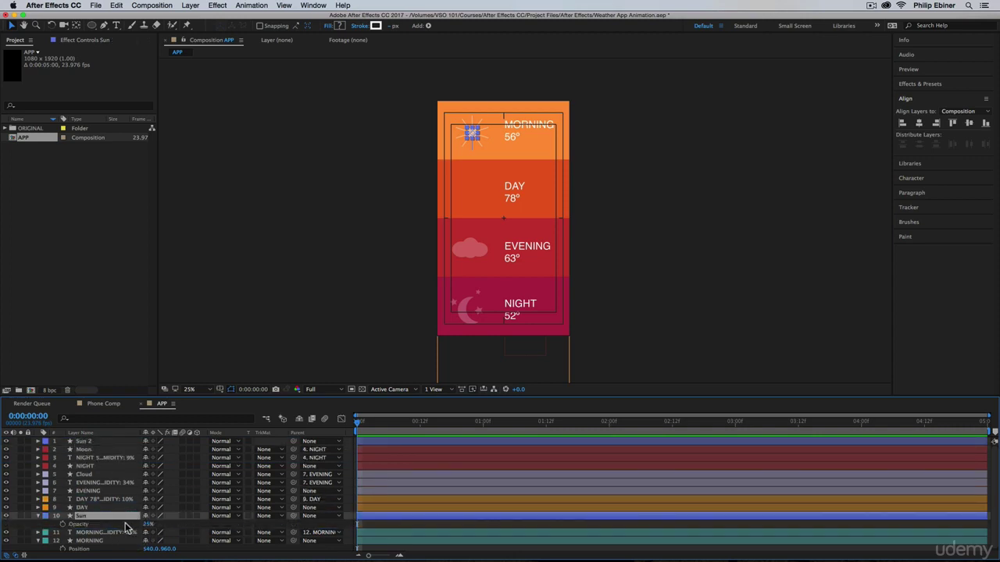
left_click_drag(292, 516, 103, 539)
left_click(45, 516)
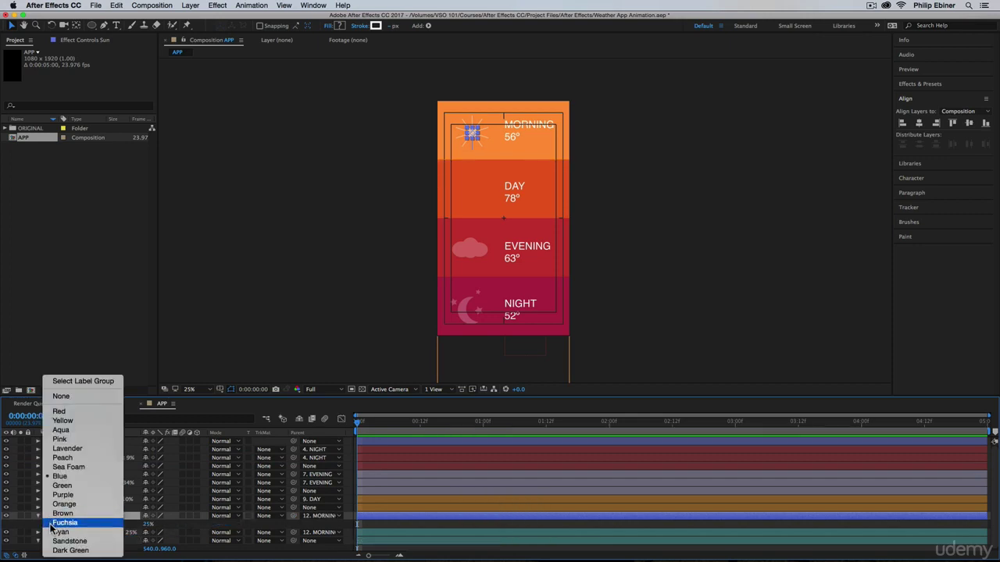
left_click(62, 532)
left_click(373, 527)
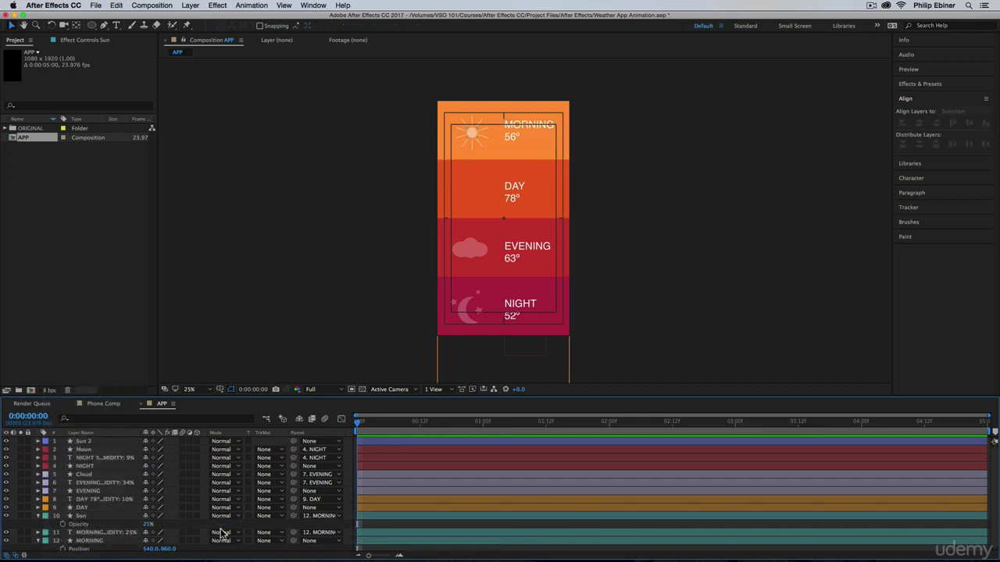
Place the Sun 2 layer above the DAY text layer and nudge its sun down and slightly left into the DAY band
left_click_drag(84, 442, 92, 500)
key("shift+Down")
key("shift+Down")
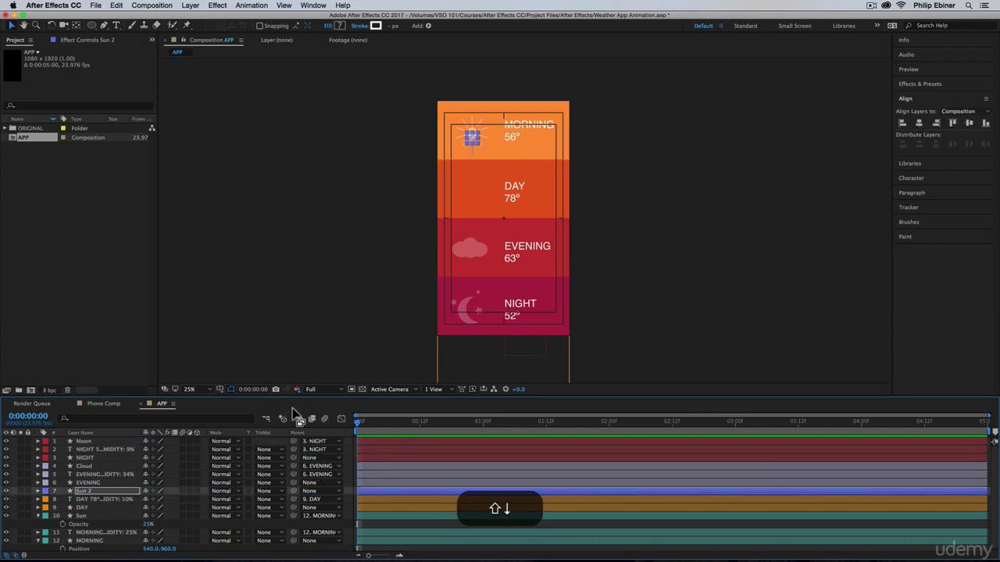
key("shift+Down")
key("shift+Down")
key("shift+Down")
key("shift+Down")
key("shift+Down")
key("shift+Down")
key("shift+Down")
key("shift+Down")
key("shift+Down")
key("shift+Down")
key("shift+Down")
key("shift+Down")
key("shift+Down")
key("shift+Down")
key("shift+Down")
key("shift+Down")
key("shift+Down")
key("shift+Down")
key("shift+Down")
key("shift+Down")
key("shift+Left")
key("shift+Left")
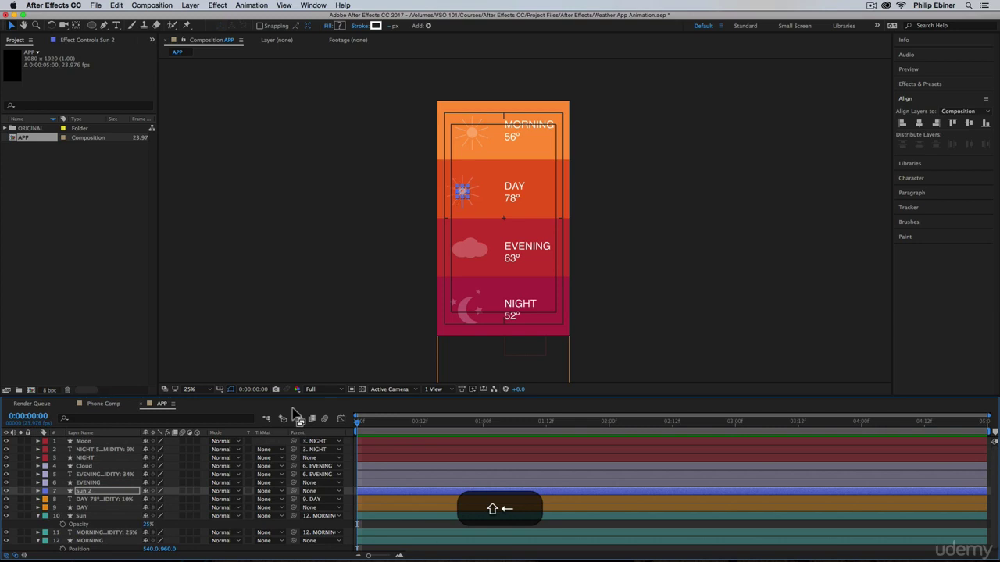
Parent Sun 2 to the DAY shape layer and give it the Orange label
left_click(84, 492)
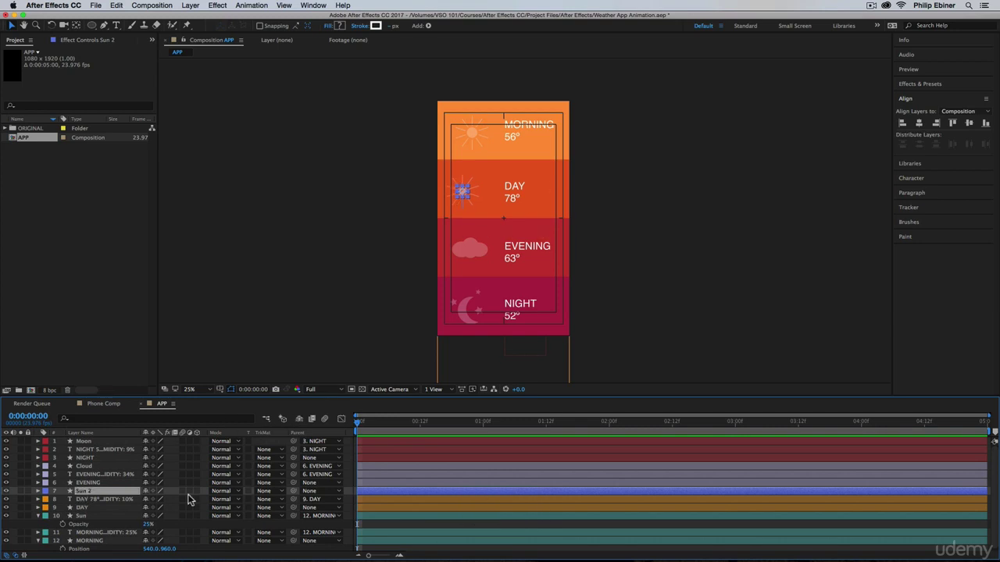
left_click_drag(294, 492, 88, 506)
left_click(45, 491)
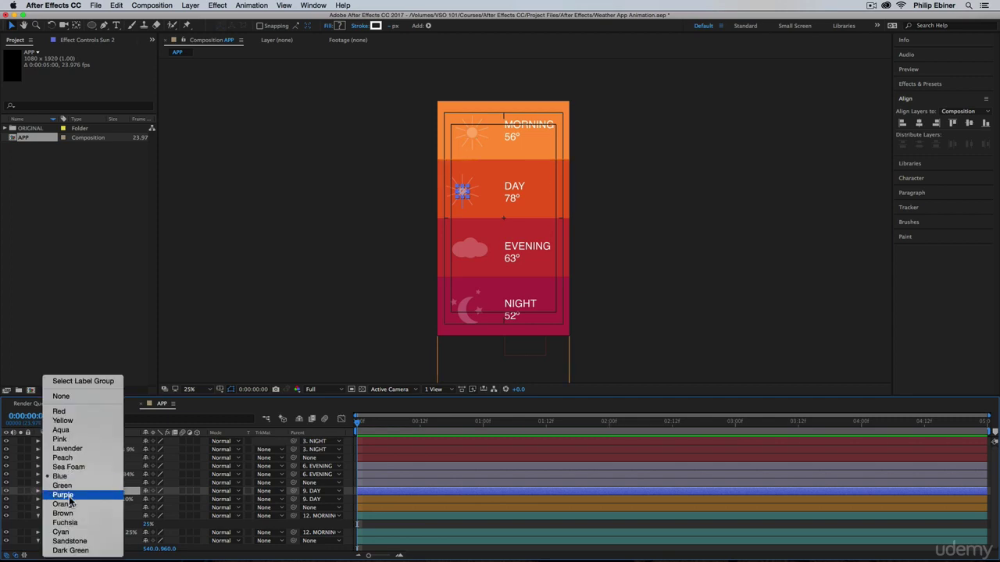
left_click(64, 504)
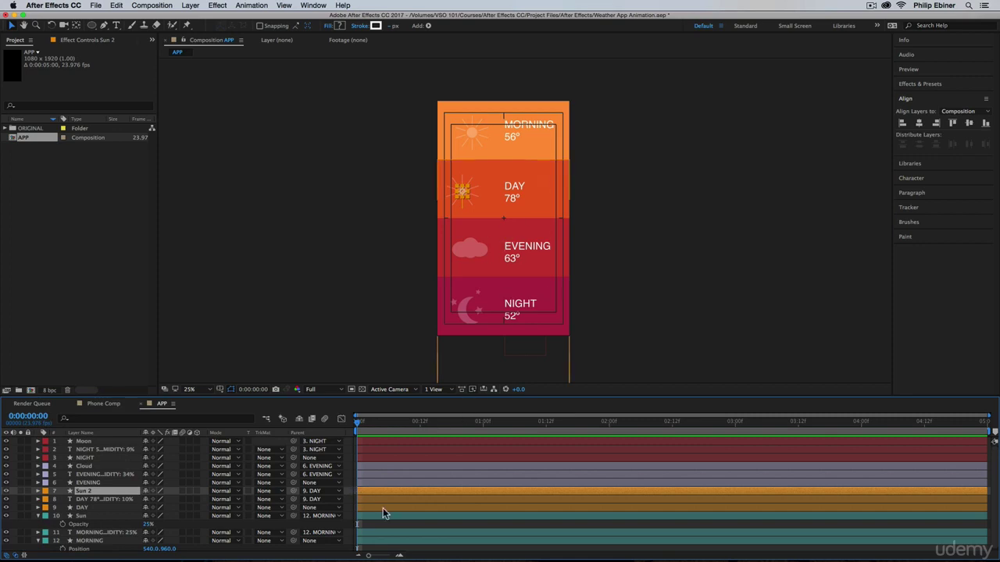
Duplicate the Cloud layer, place the copy above Sun 2, and nudge it up and slightly right over the DAY sun
left_click(85, 467)
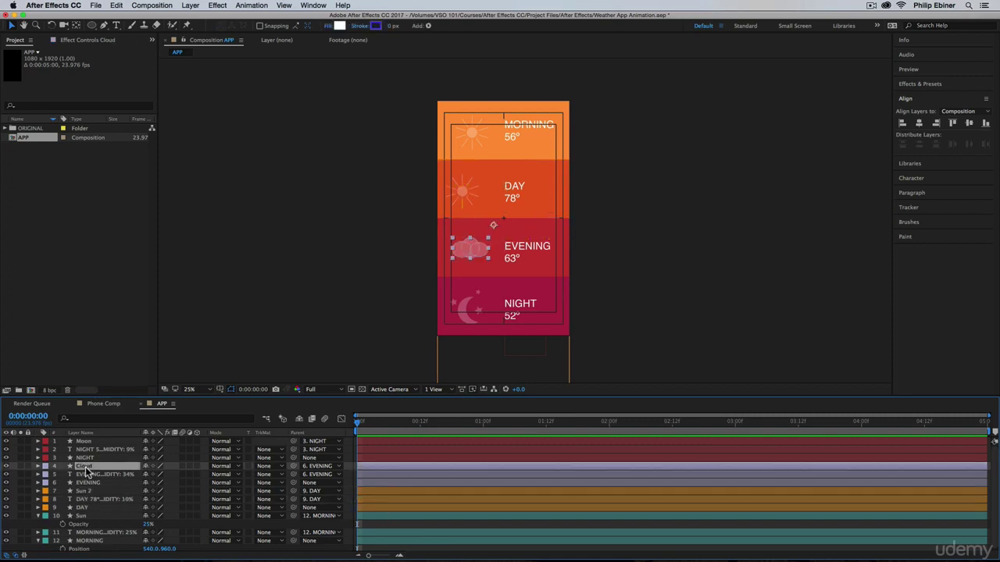
key("super+d")
left_click_drag(89, 471, 89, 496)
key("shift+Up")
key("shift+Up")
key("shift+Up")
key("shift+Up")
key("shift+Up")
key("shift+Up")
key("shift+Up")
key("shift+Up")
key("shift+Up")
key("shift+Up")
key("shift+Up")
key("shift+Up")
key("shift+Up")
key("shift+Up")
key("shift+Up")
key("shift+Up")
key("shift+Up")
key("shift+Up")
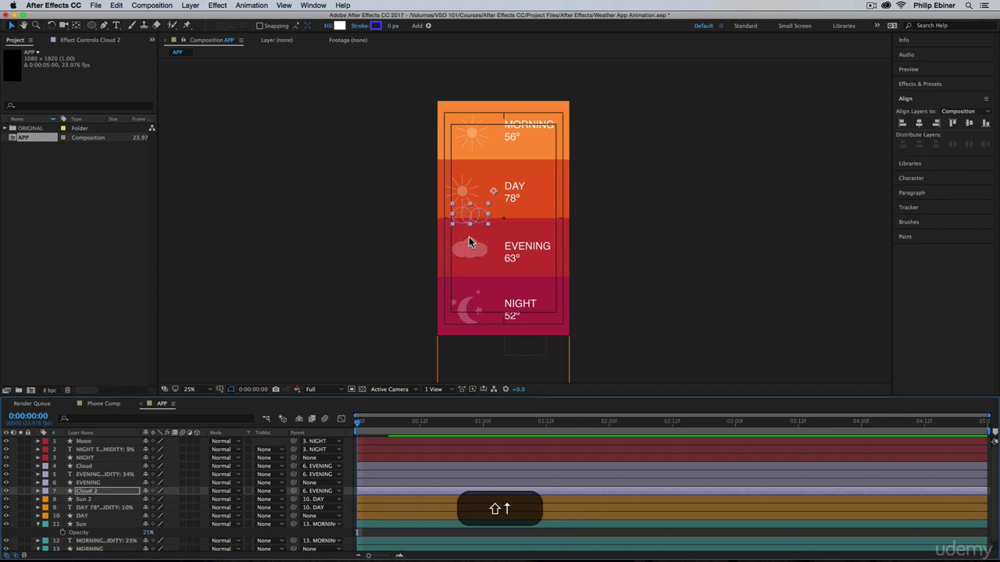
key("shift+Up")
key("shift+Up")
key("shift+Up")
key("shift+Up")
key("shift+Up")
key("shift+Up")
key("shift+Up")
key("shift+Up")
key("shift+Right")
key("shift+Right")
key("shift+Right")
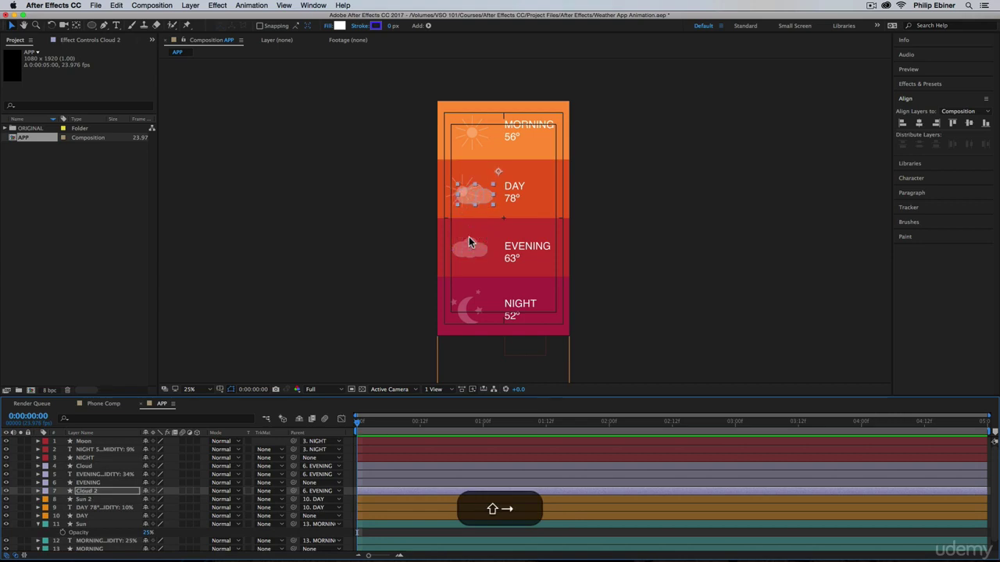
key("shift+Up")
key("shift+Up")
key("shift+Down")
key("shift+Down")
Scale Cloud 2 to 55% and nudge it down and left so it overlaps the lower right of the DAY sun
key("shift+s")
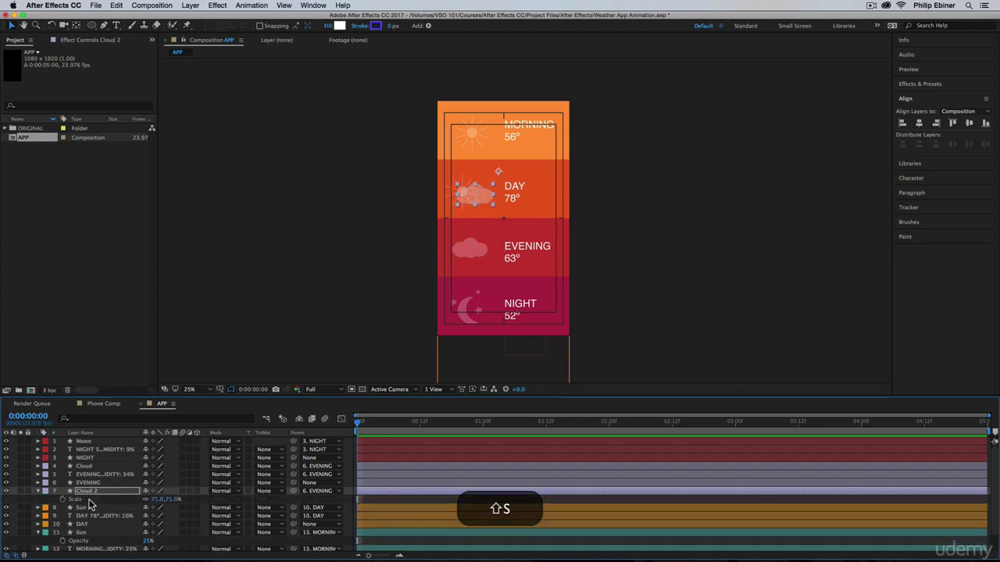
left_click_drag(157, 500, 151, 503)
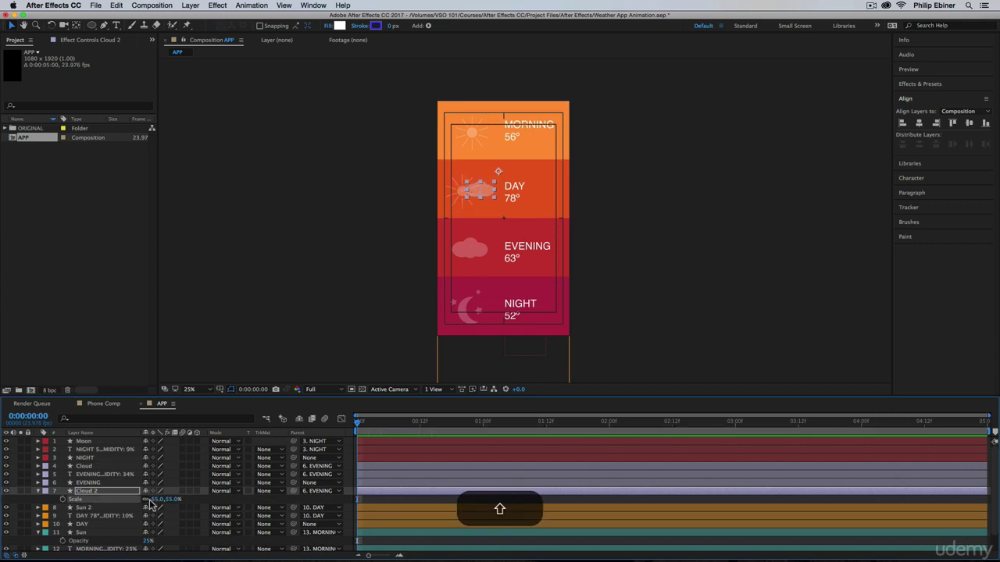
key("shift+Down")
key("shift+Down")
key("shift+Left")
key("shift+Left")
key("shift+Left")
key("shift+Down")
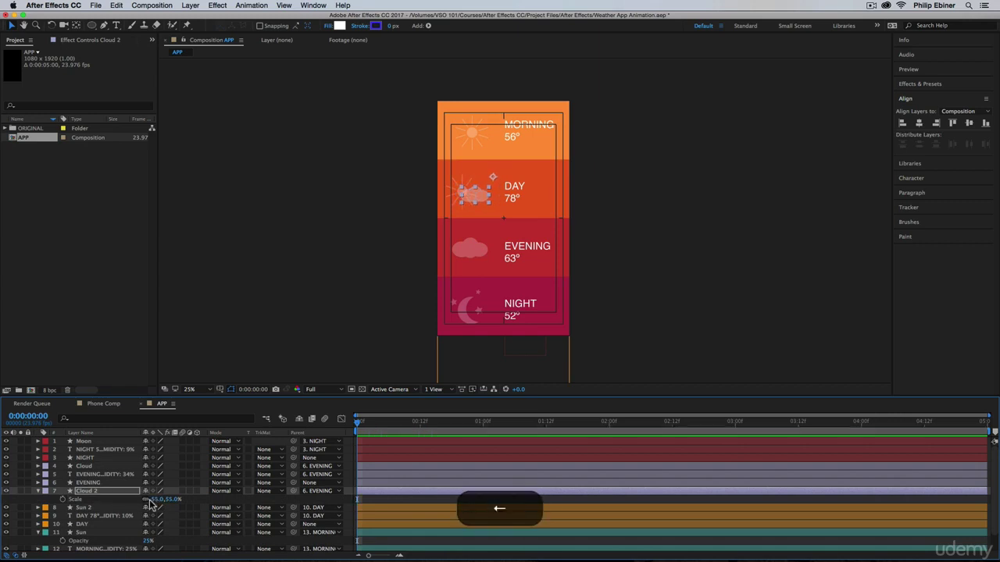
Give Cloud 2 the Orange label, parent it to the DAY shape layer, and collapse its properties
left_click(45, 491)
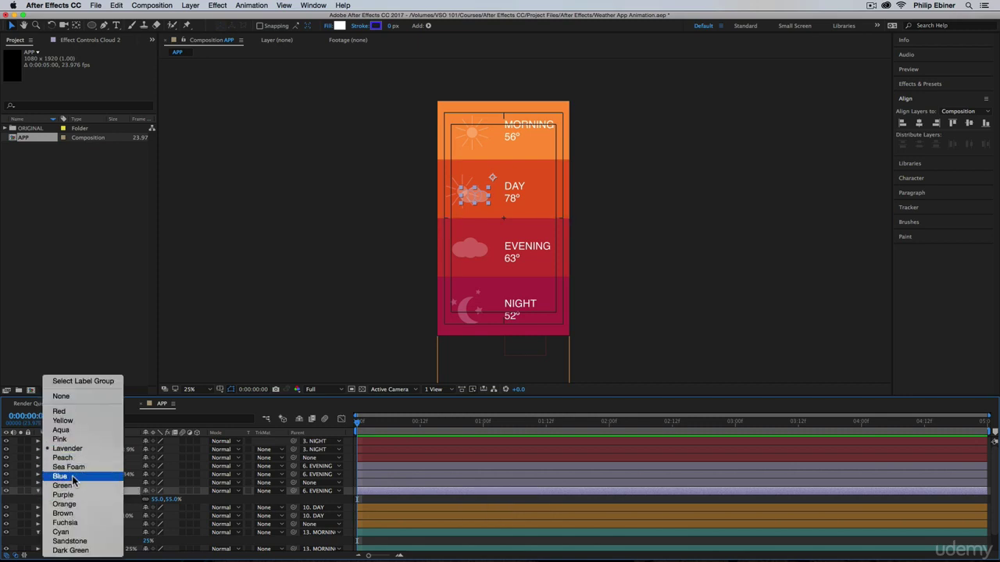
left_click(64, 504)
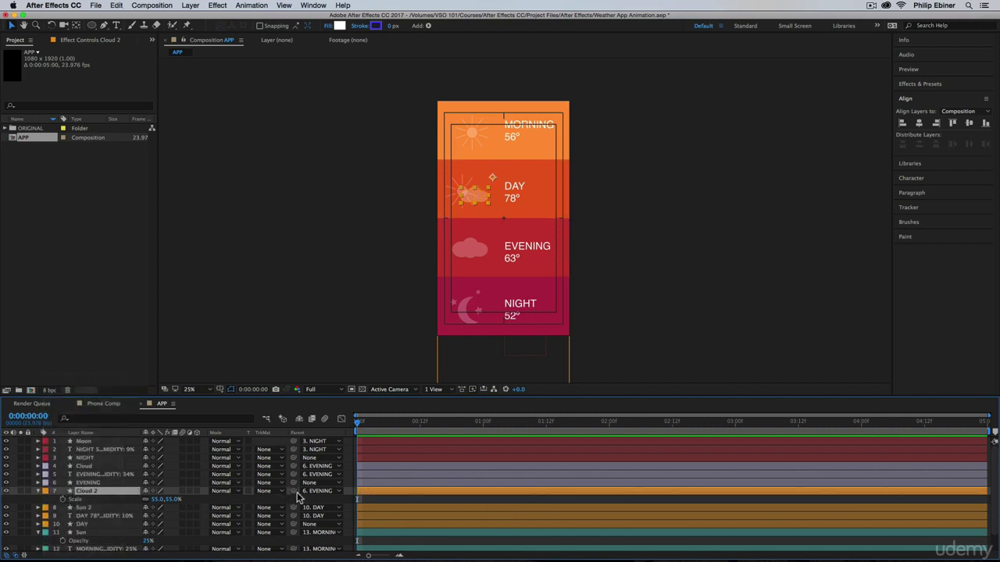
left_click_drag(293, 493, 78, 524)
left_click(38, 491)
left_click(441, 533)
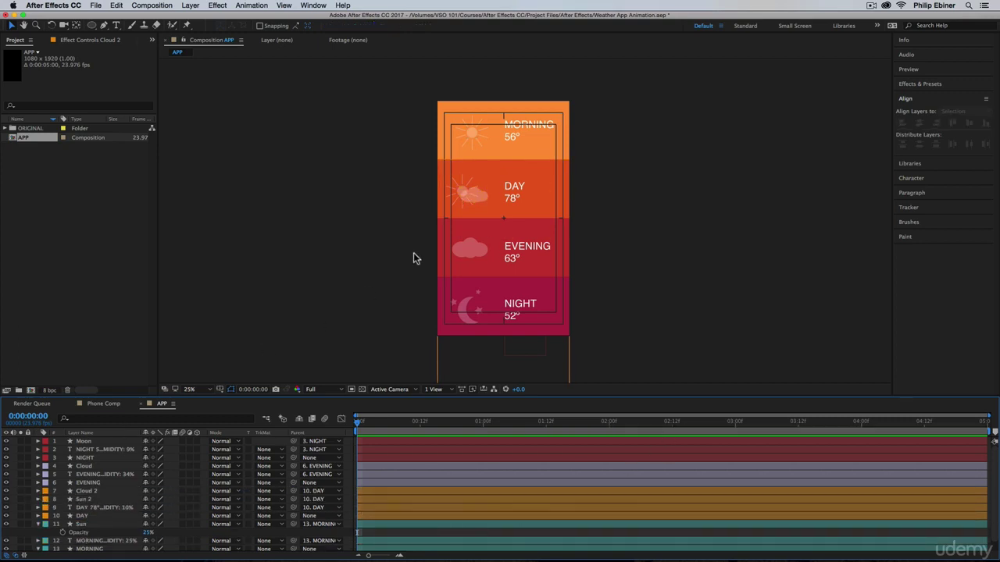
Solo the DAY text layer to replace SUNNY with PARTLY CLOUDY, and collapse the open properties of all layers
left_click(515, 187)
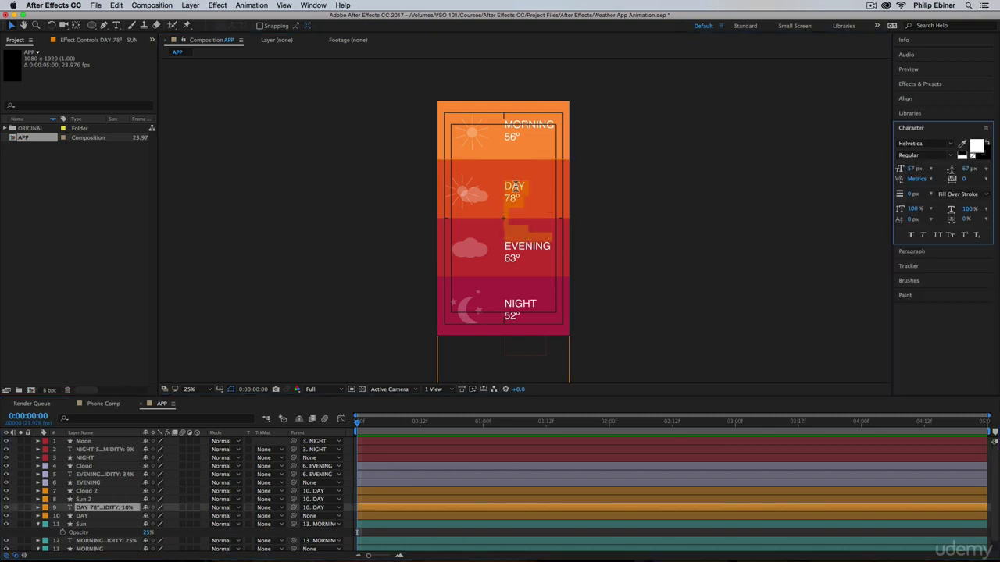
left_click(90, 508)
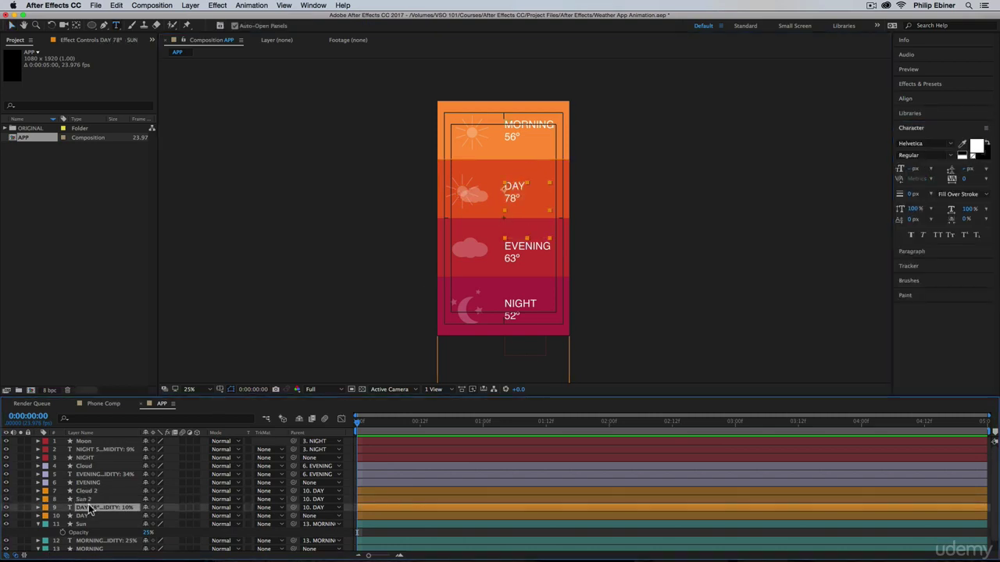
left_click(21, 507)
double_click(508, 228)
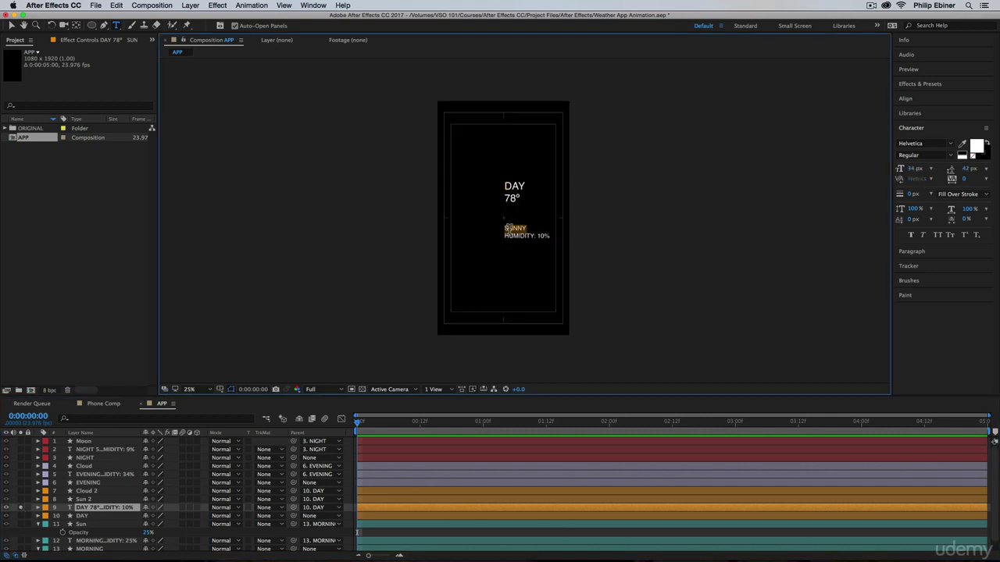
type("RTLY CLOUDY")
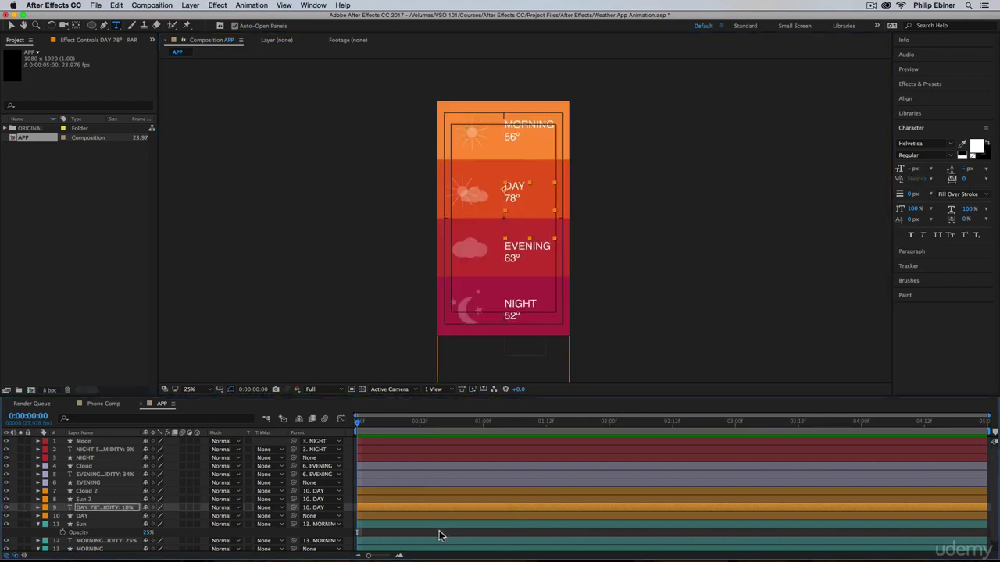
key("super+a")
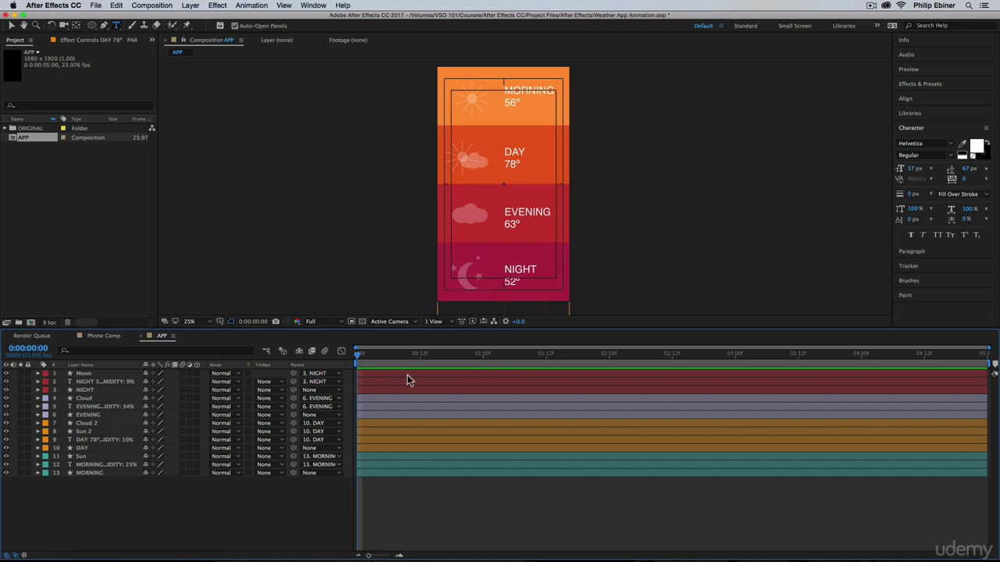
Look through the Phone Comp timeline and return to the APP composition
left_click_drag(422, 357, 193, 344)
left_click(103, 336)
left_click_drag(408, 362, 299, 406)
left_click(161, 336)
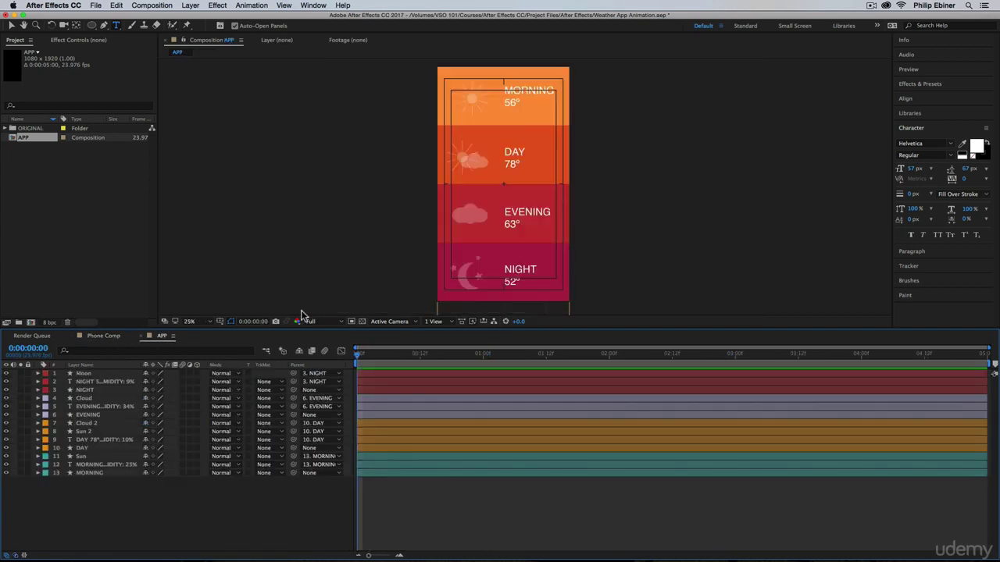